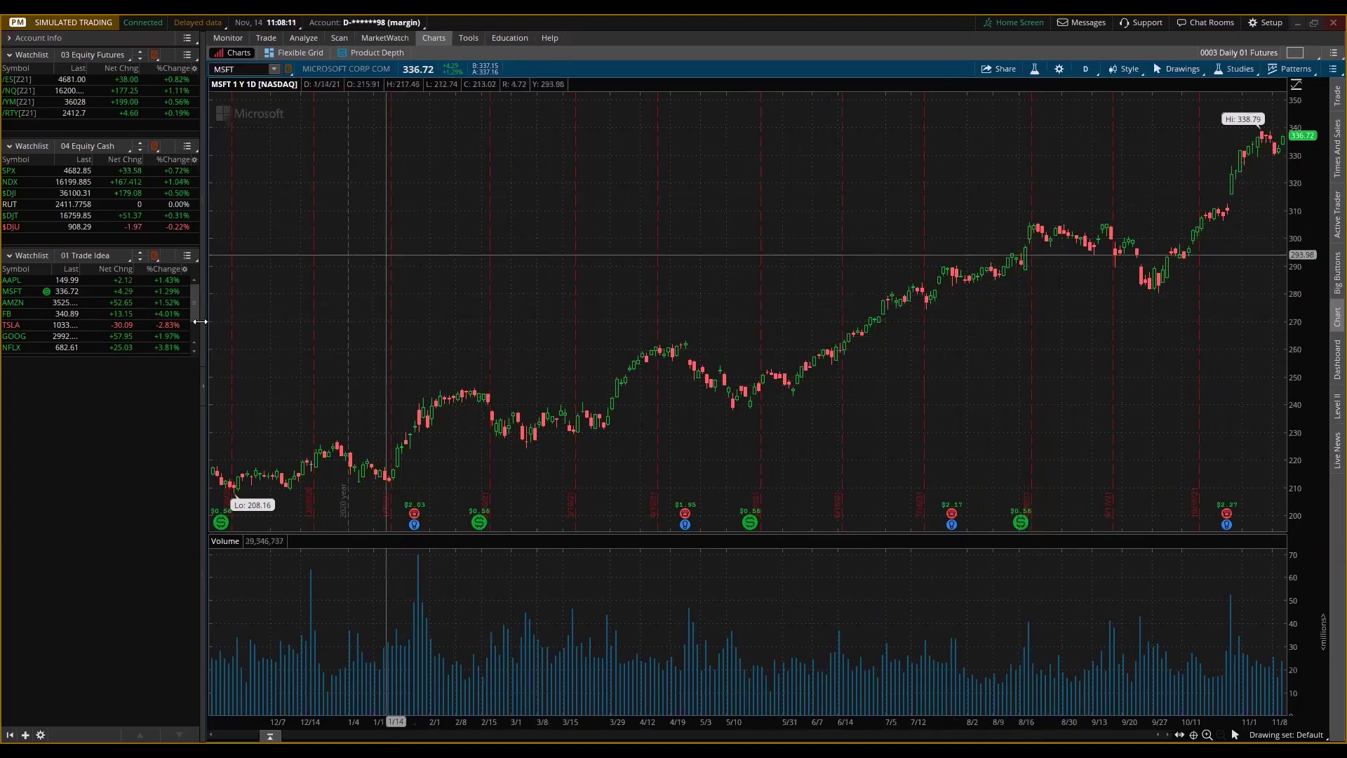
# Step: Collapse the left watchlists panel and turn off 'Show sidebar in cells' in the grid menu
pyautogui.click(202, 387)
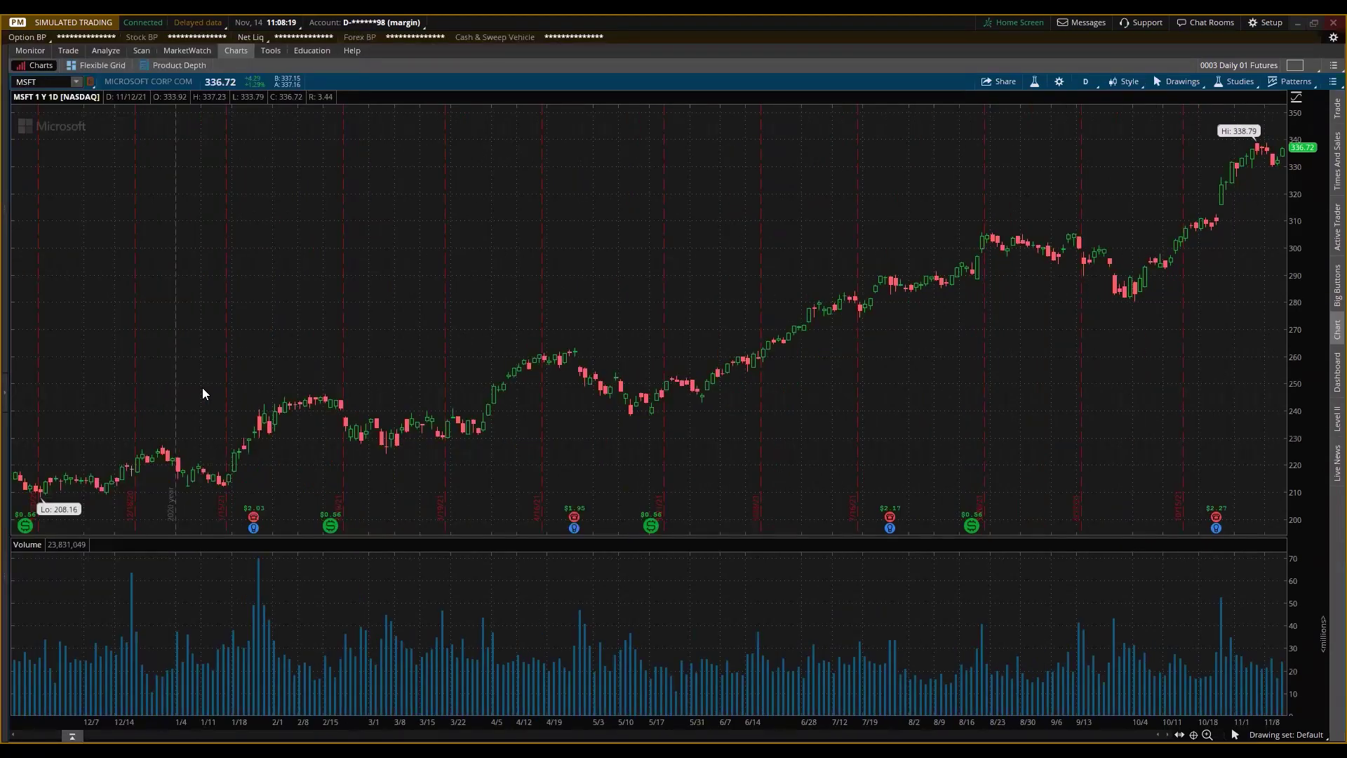
pyautogui.click(6, 398)
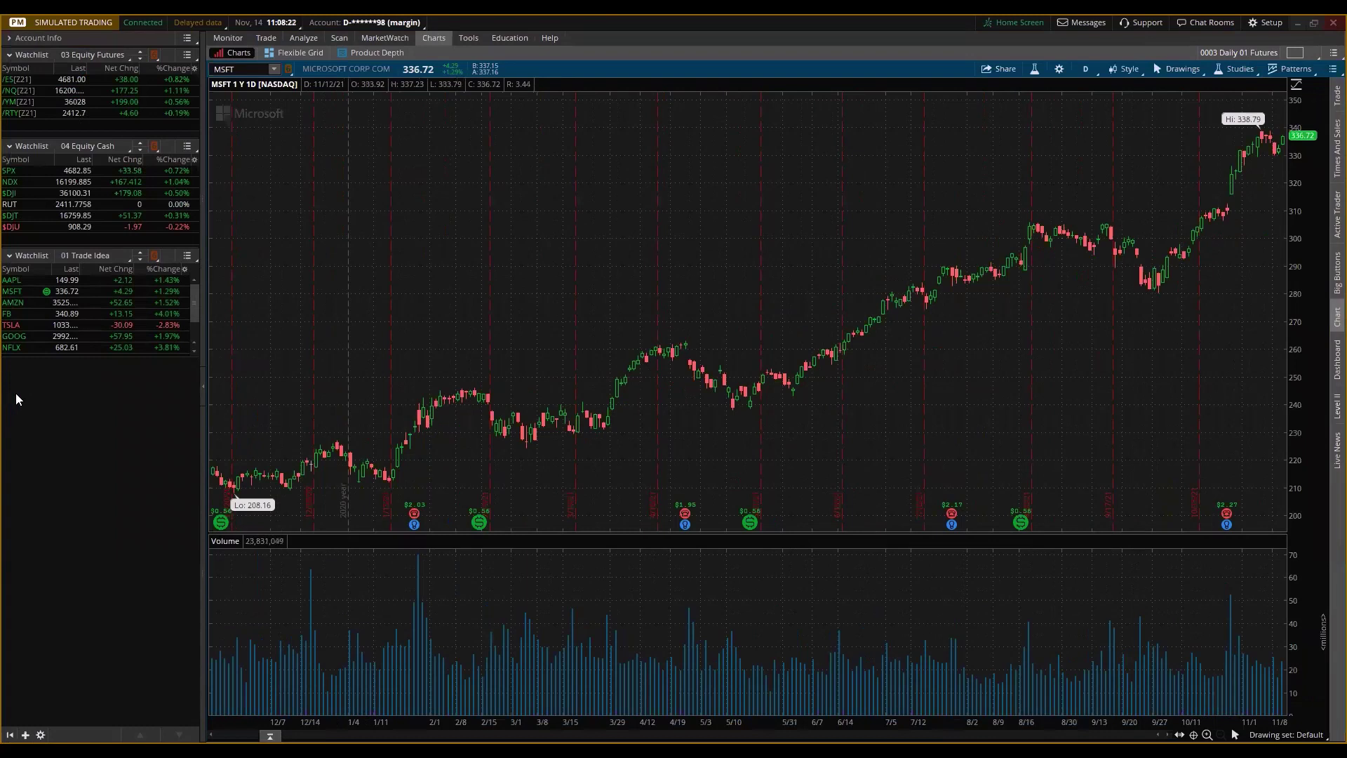
pyautogui.click(204, 383)
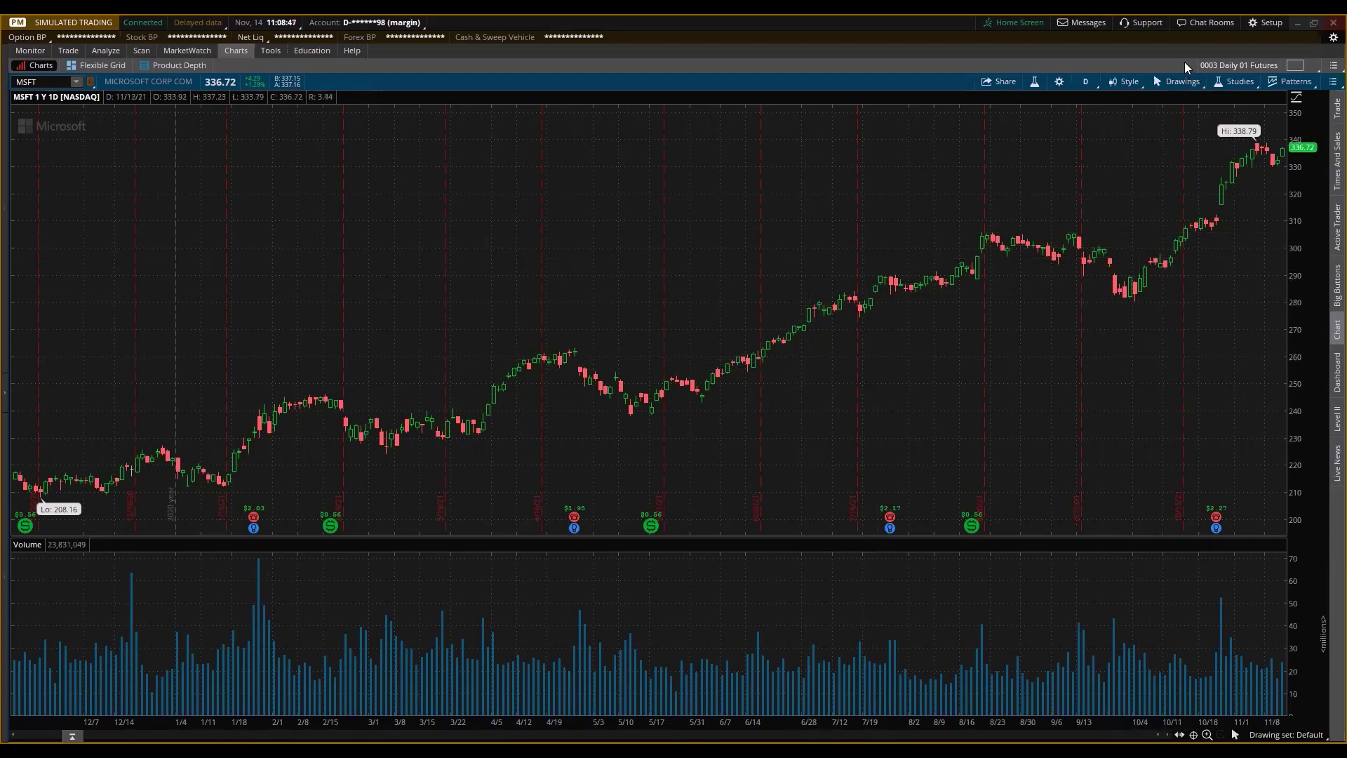
pyautogui.click(1296, 65)
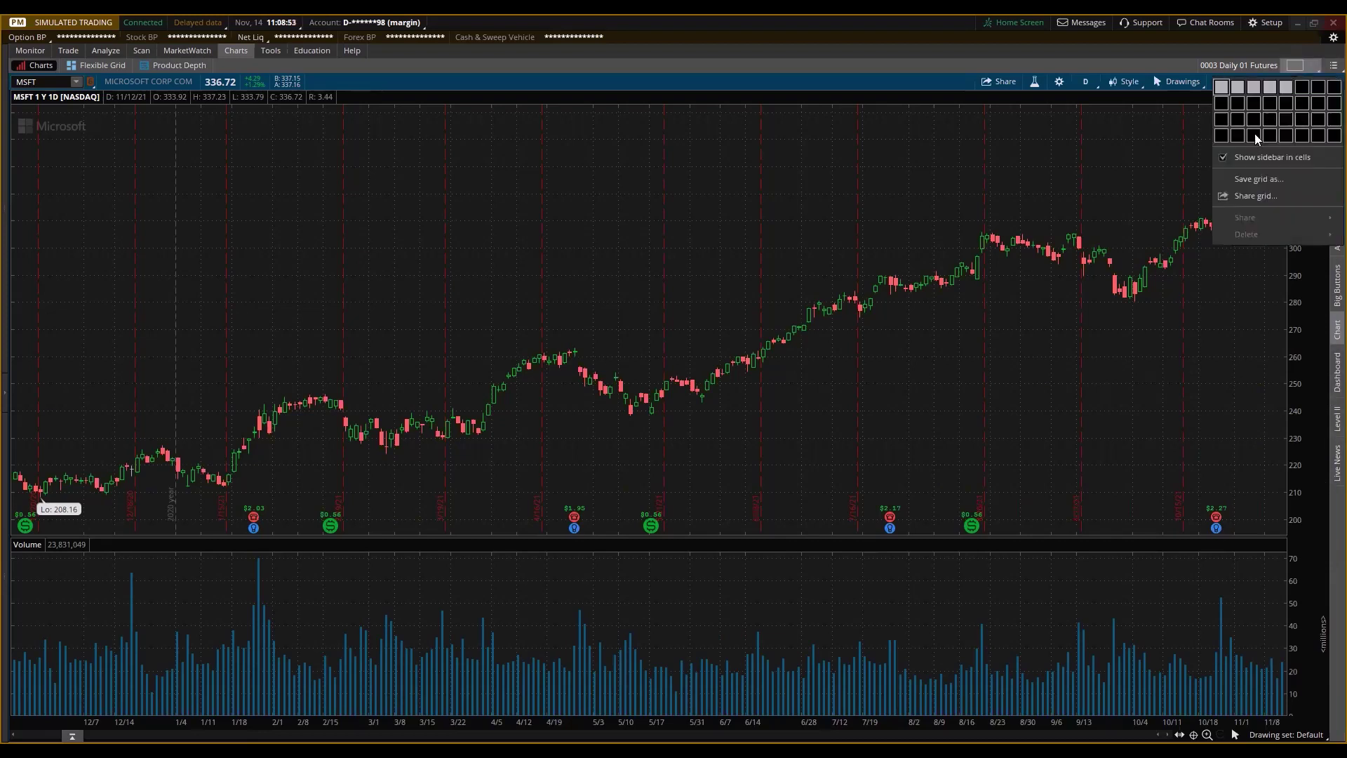
pyautogui.click(1225, 157)
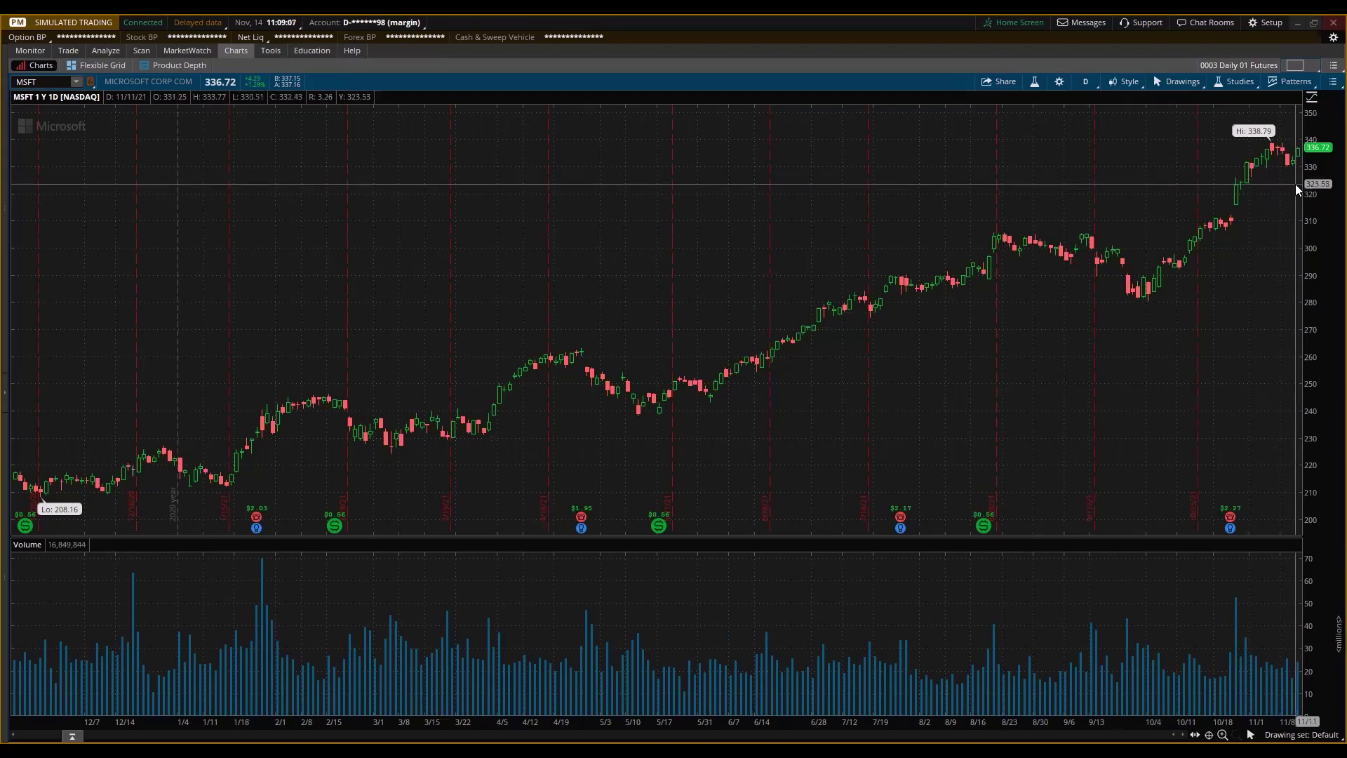
# Step: Set the time-axis expansion area to 10 bars and apply it
pyautogui.click(1059, 81)
pyautogui.click(529, 196)
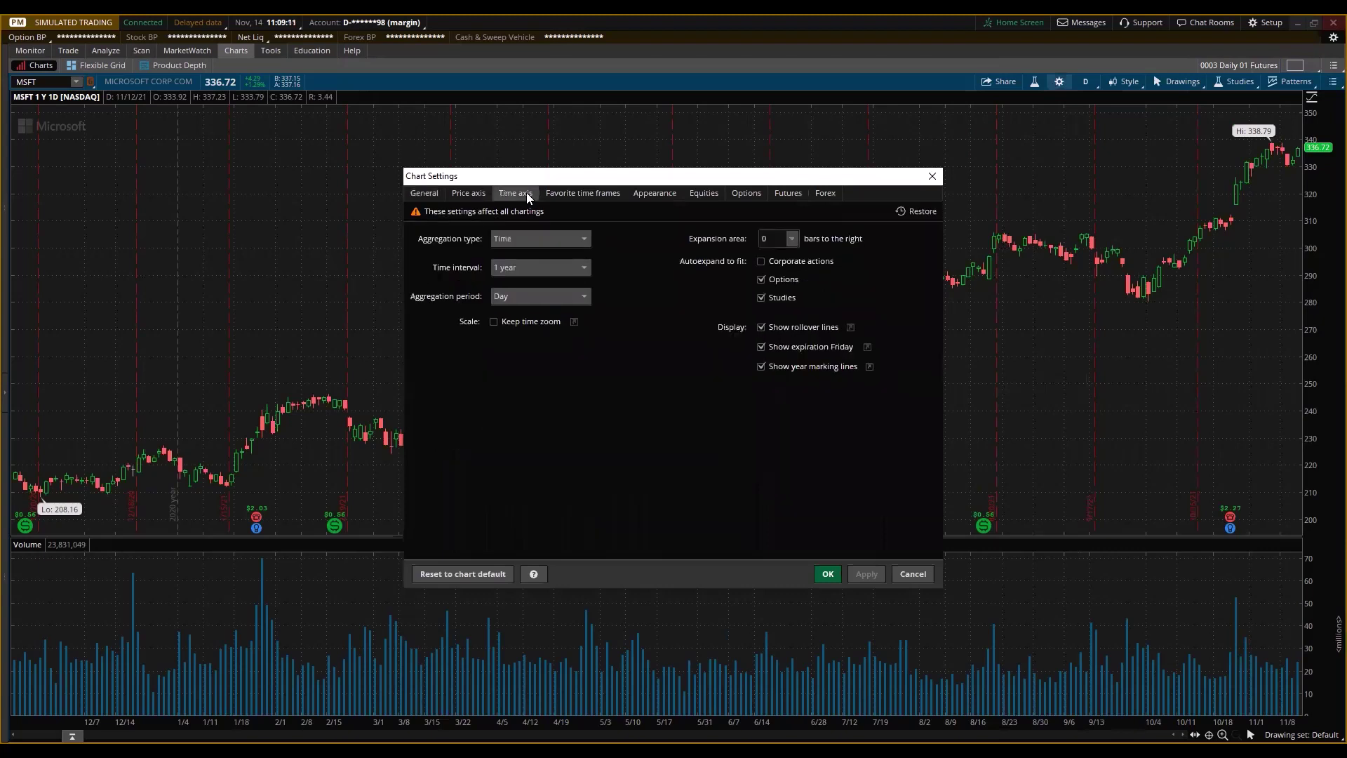
pyautogui.click(791, 239)
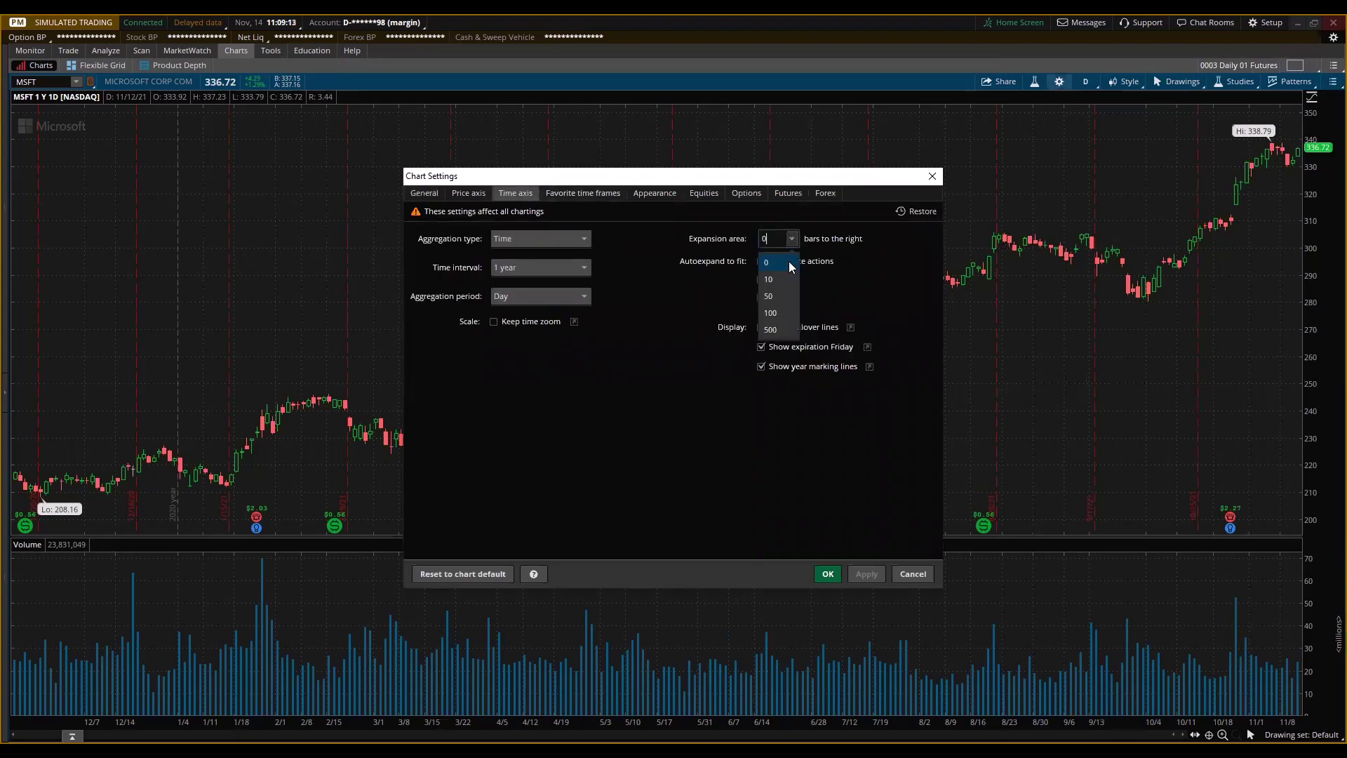
pyautogui.click(777, 280)
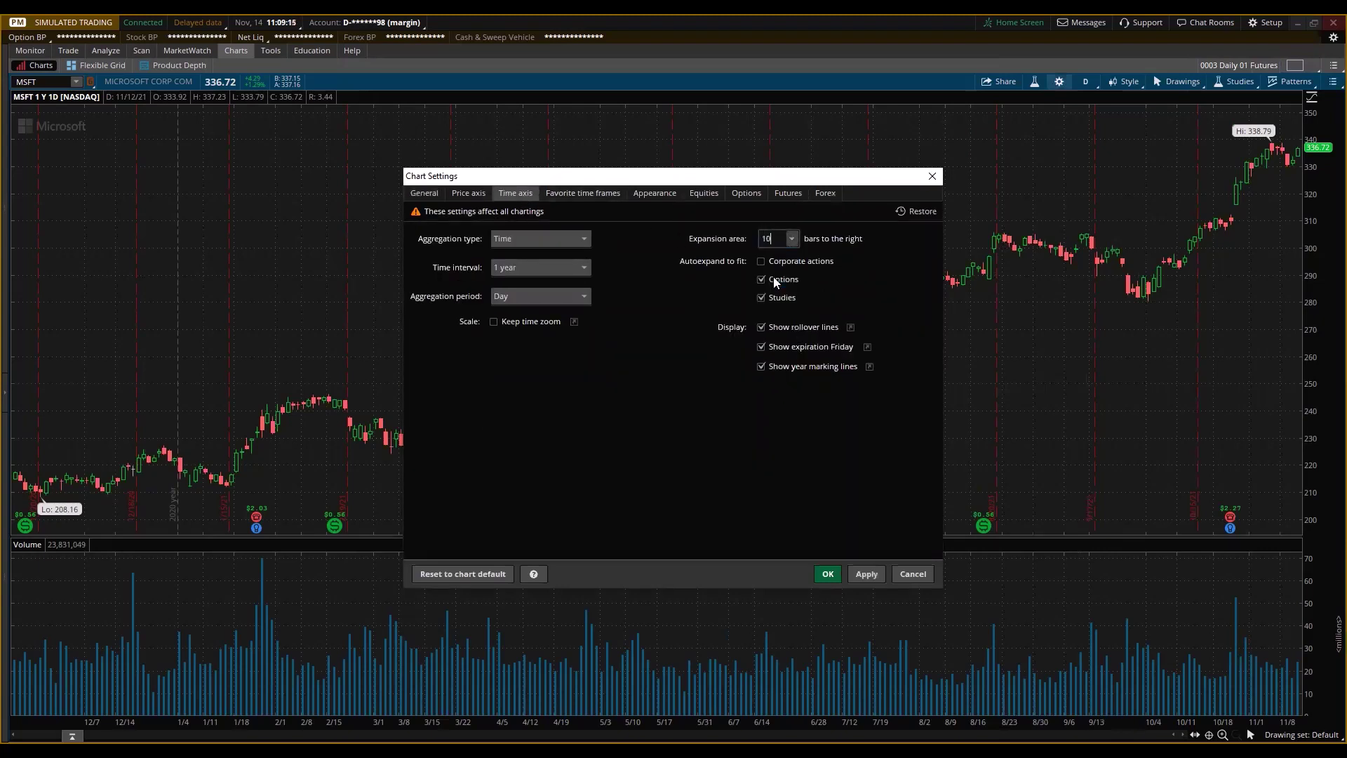
pyautogui.click(872, 568)
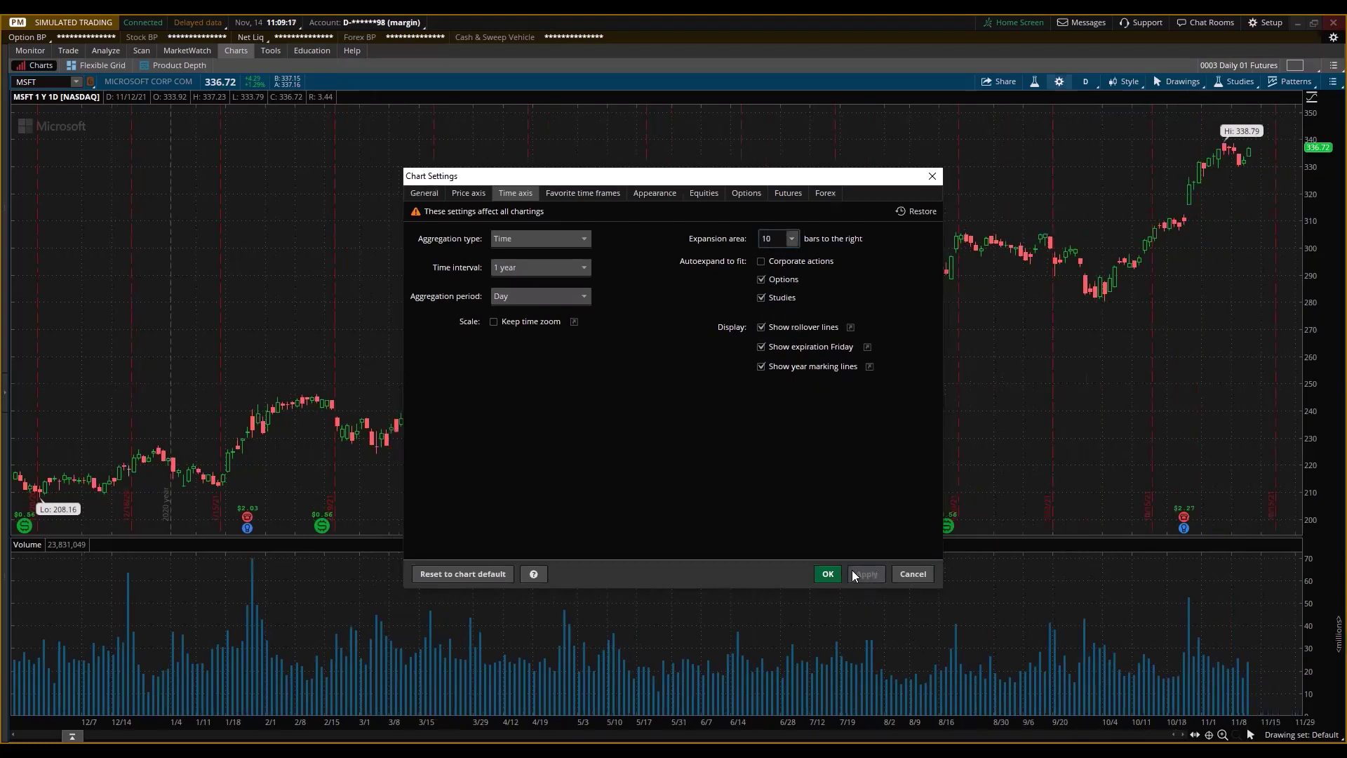
pyautogui.click(827, 574)
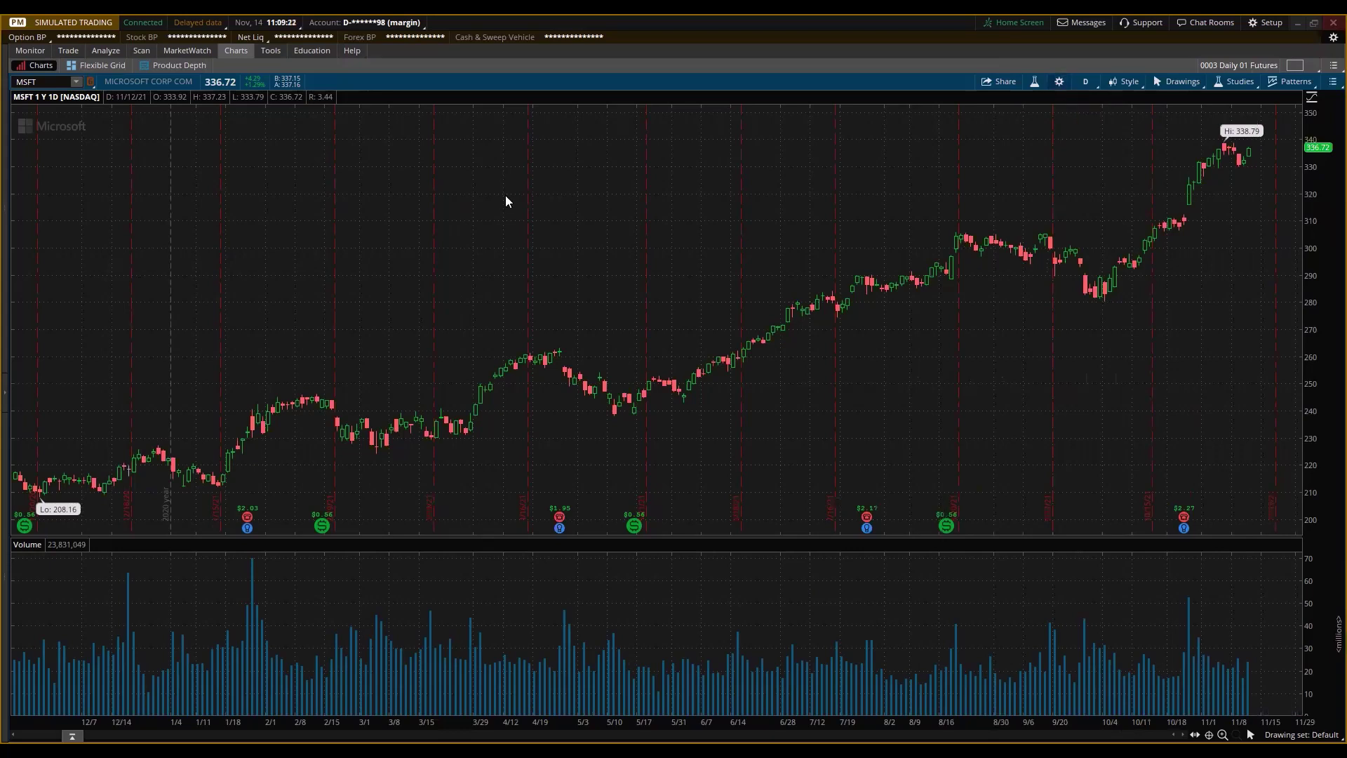
# Step: Change the expansion area to 30 bars, then apply and close Chart Settings
pyautogui.doubleClick(777, 239)
pyautogui.press('BackSpace')
pyautogui.write('30')
pyautogui.click(857, 574)
pyautogui.click(827, 573)
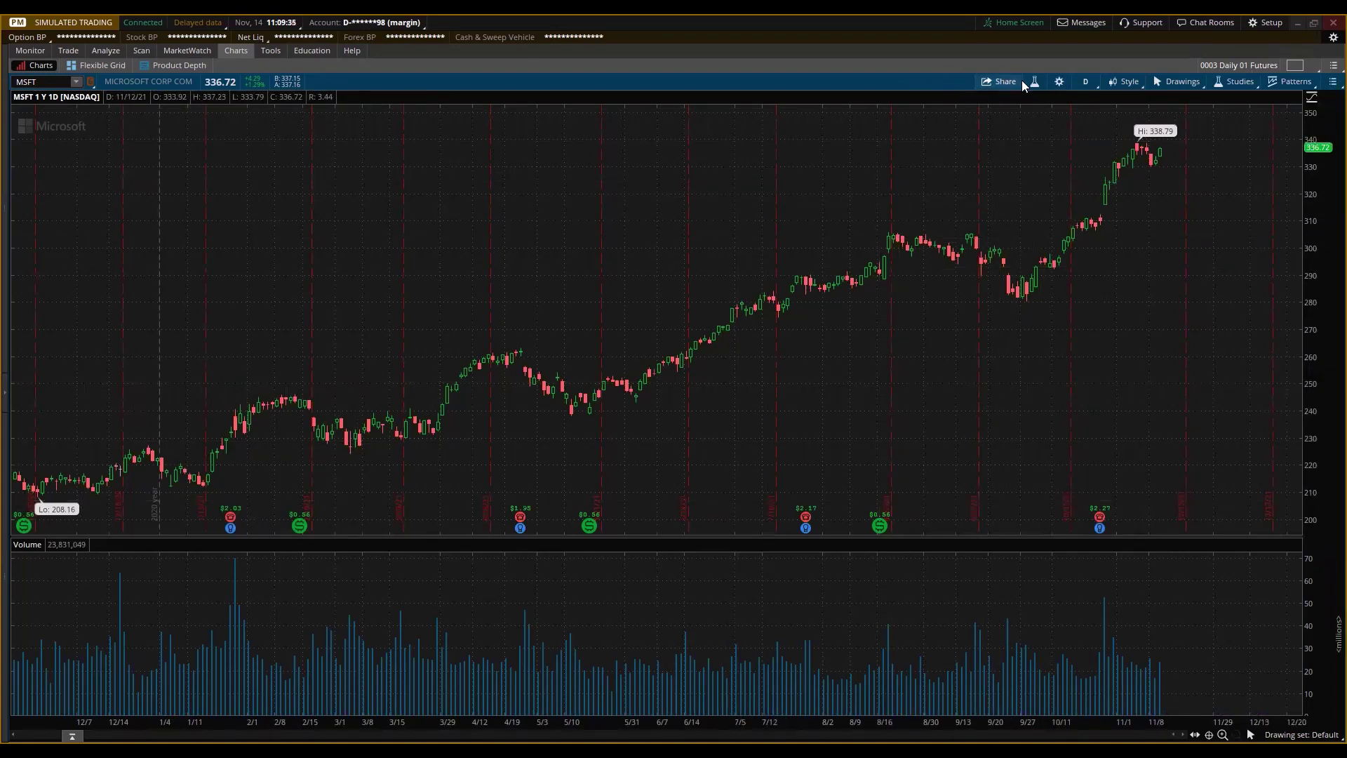
# Step: Uncheck Show expiration Friday on the Time axis tab of Chart Settings
pyautogui.click(1059, 81)
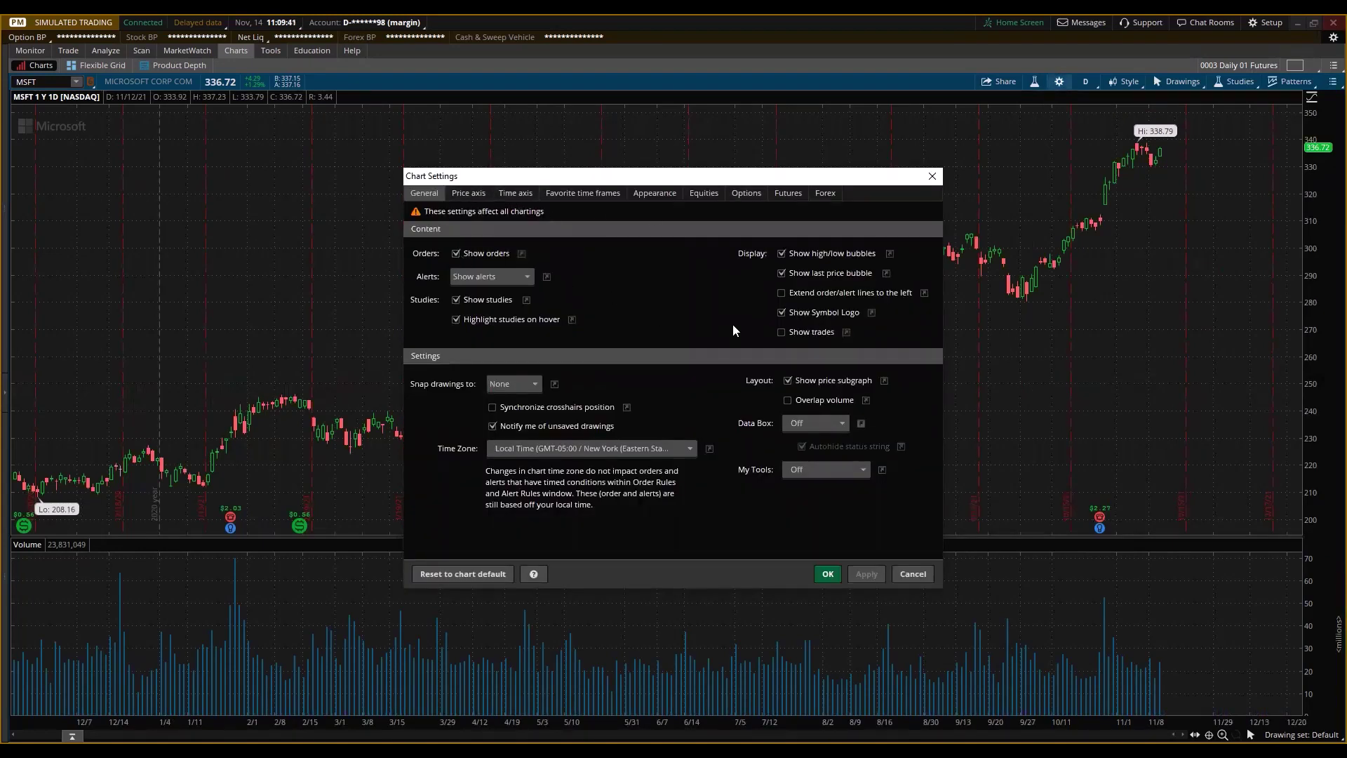
pyautogui.click(469, 194)
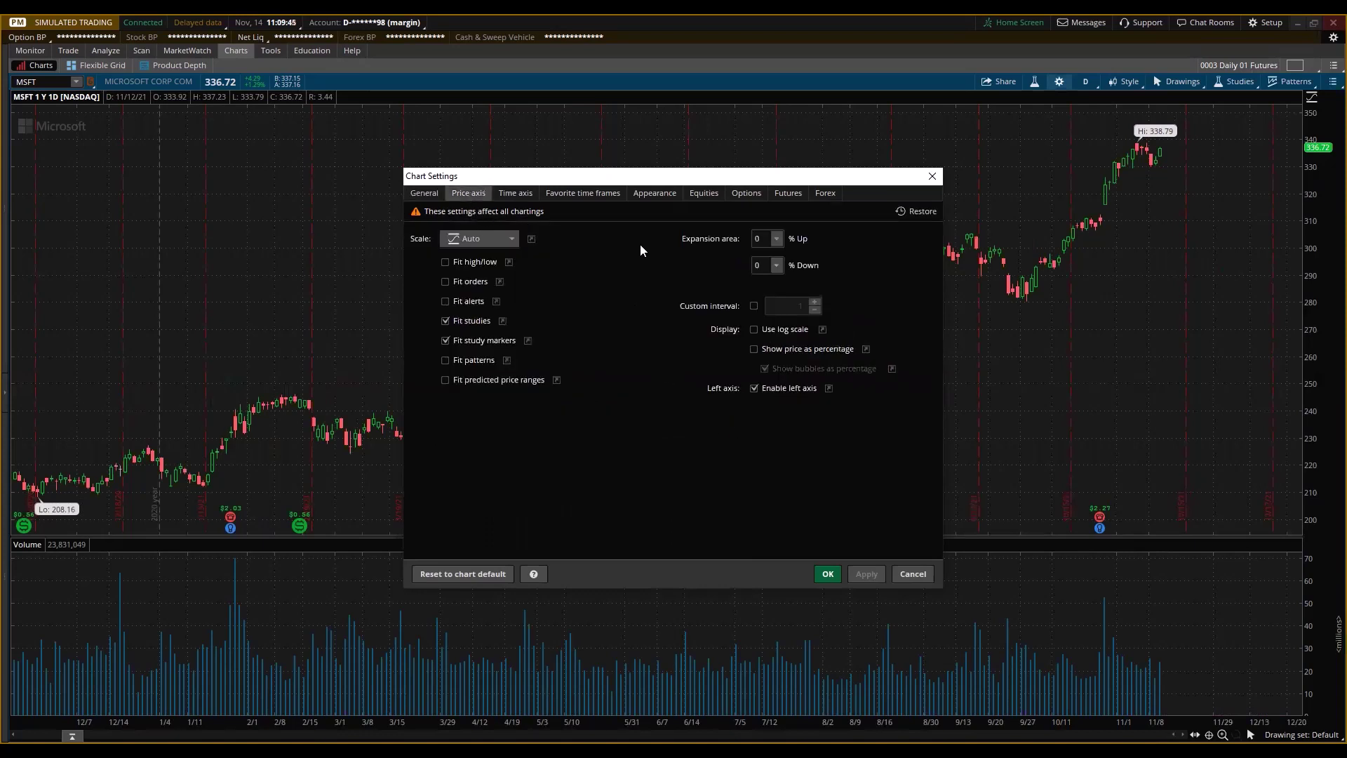
pyautogui.click(516, 192)
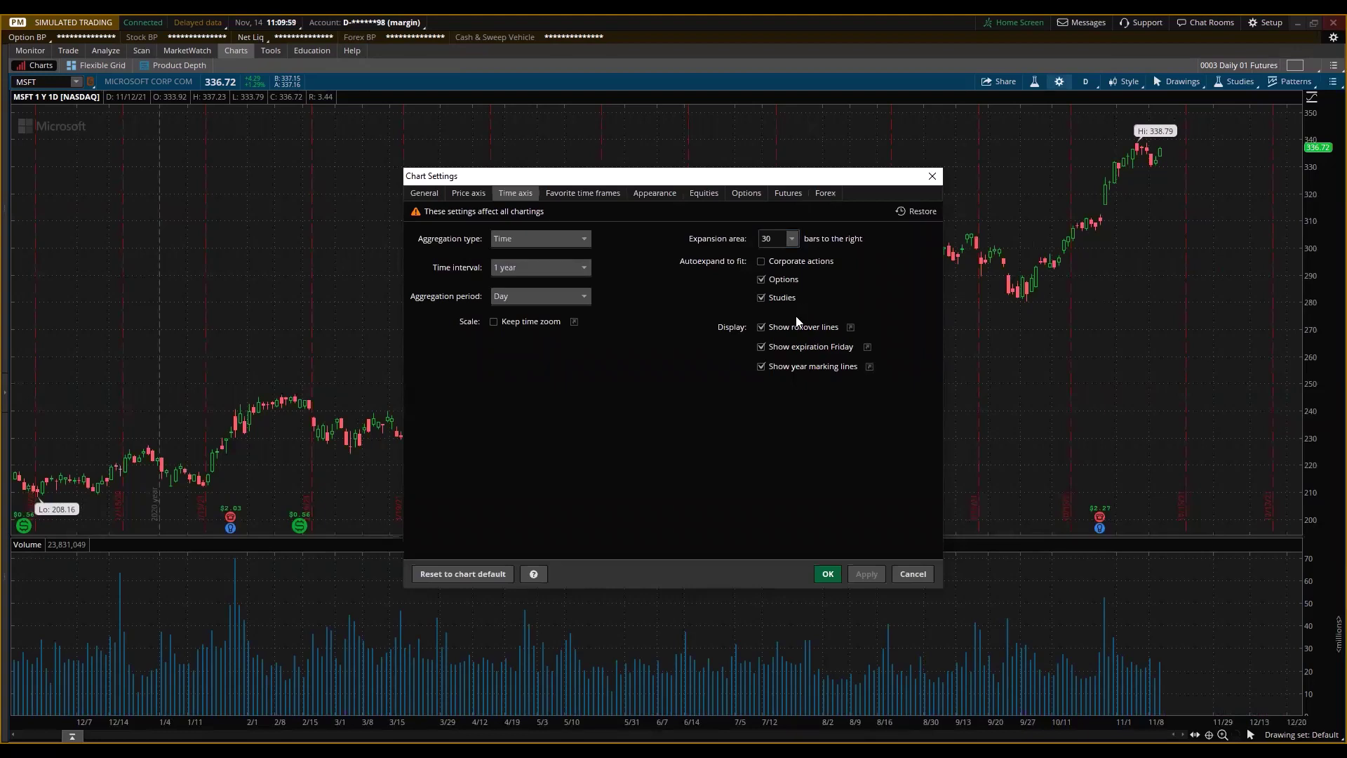
pyautogui.click(761, 347)
pyautogui.click(829, 575)
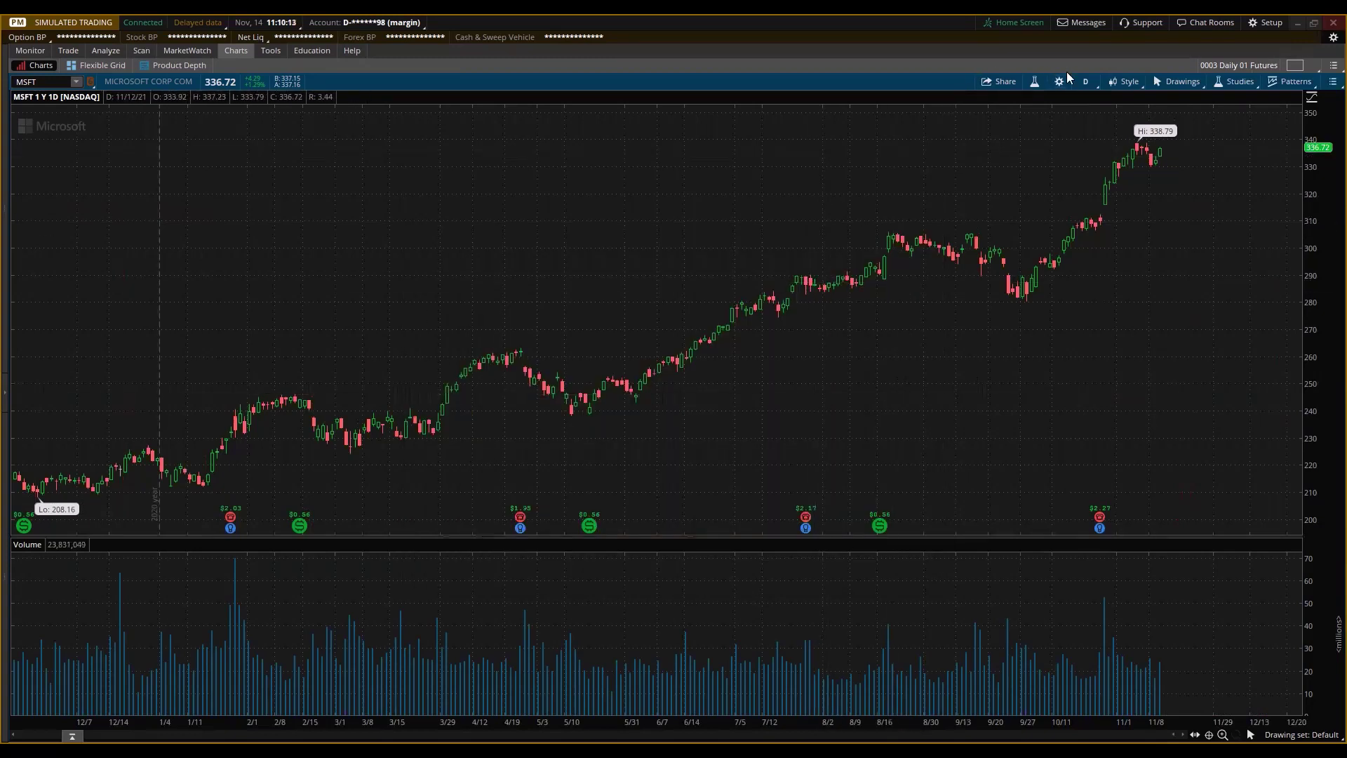
# Step: Enable Fill up on the Appearance tab so up candles are solid green, and apply
pyautogui.click(1057, 83)
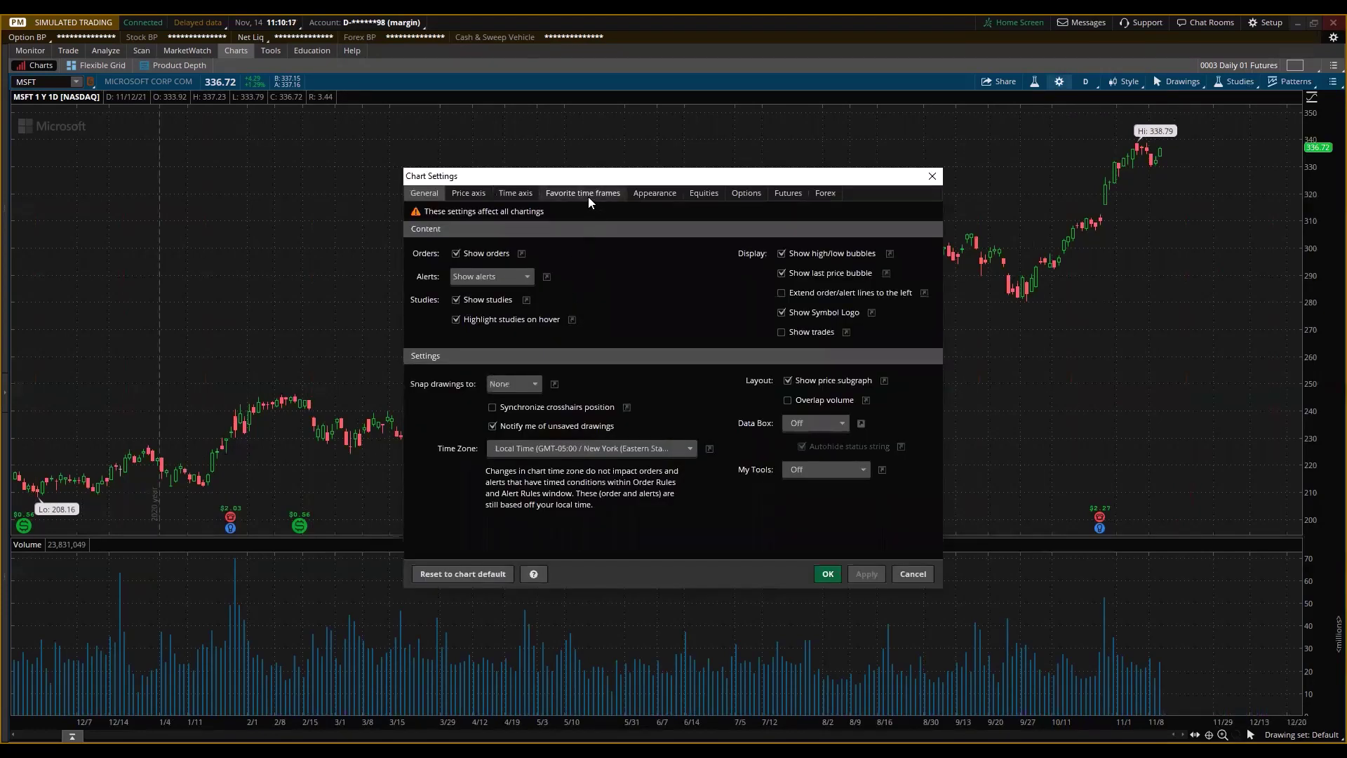
pyautogui.click(588, 196)
pyautogui.click(644, 197)
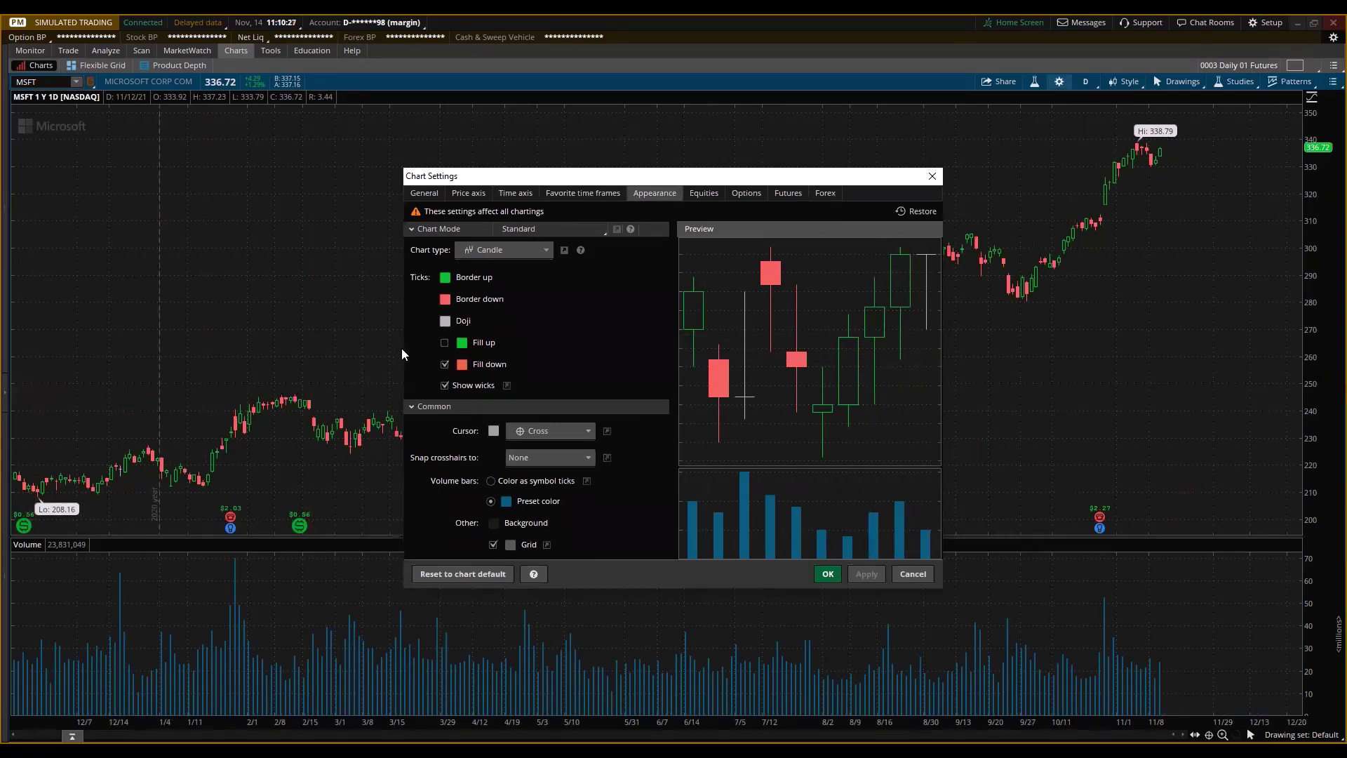
pyautogui.click(444, 343)
pyautogui.click(867, 574)
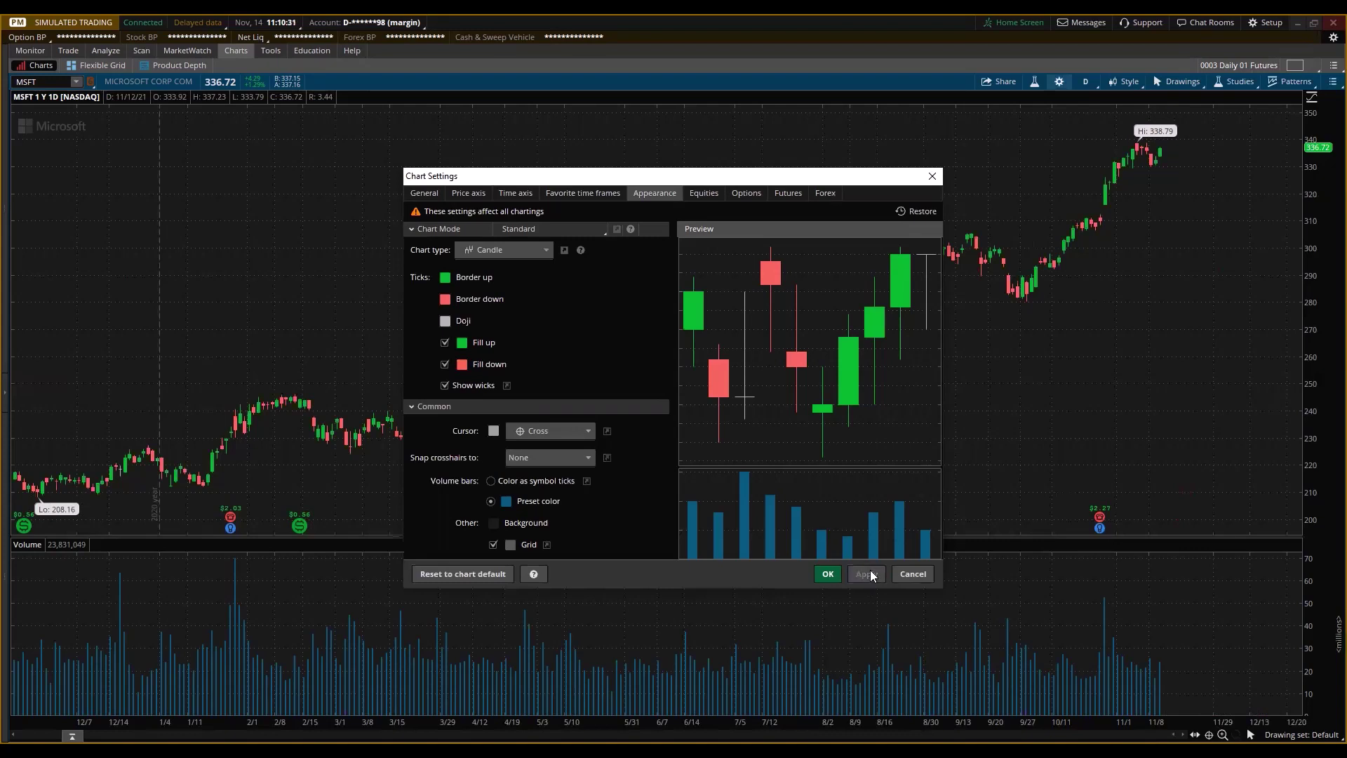
pyautogui.click(827, 575)
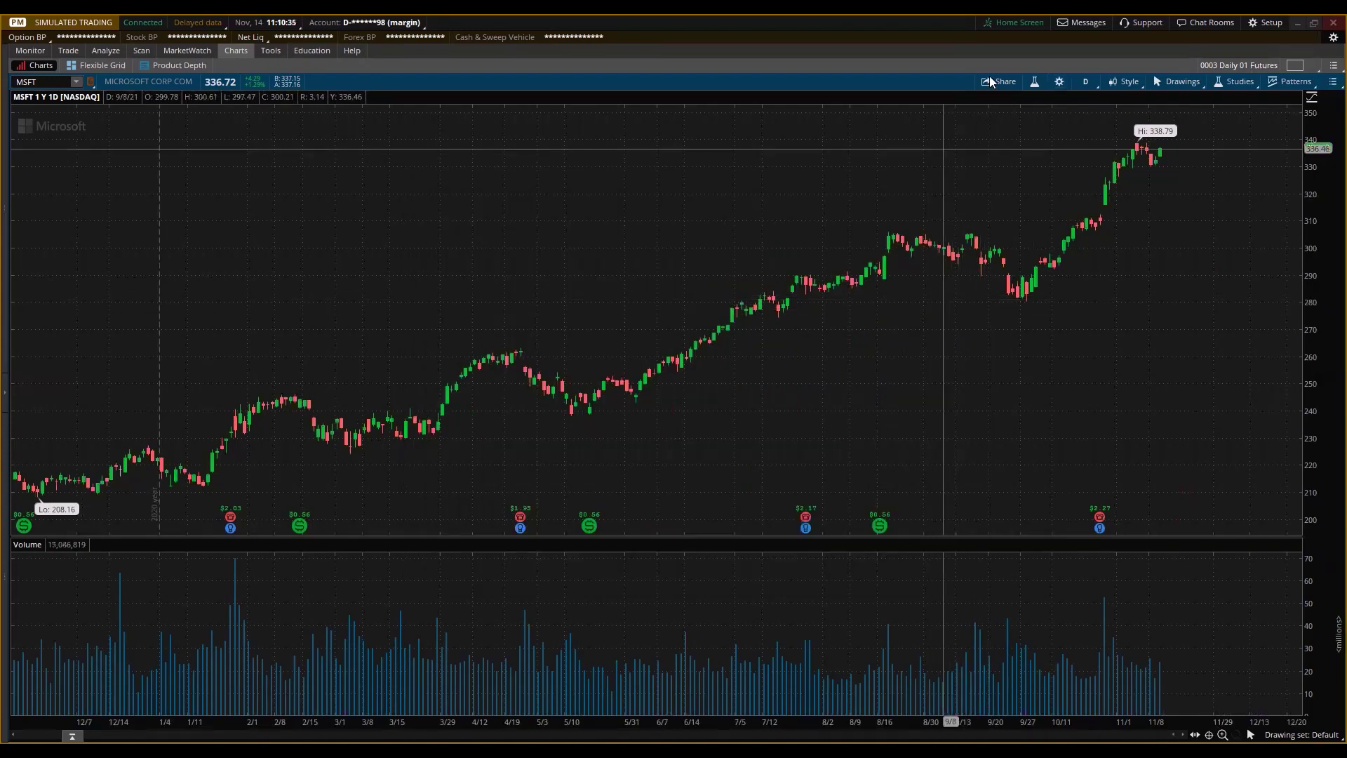
pyautogui.click(1059, 81)
# Step: Set the volume bar colour to yellow on the Appearance tab and apply it
pyautogui.click(666, 196)
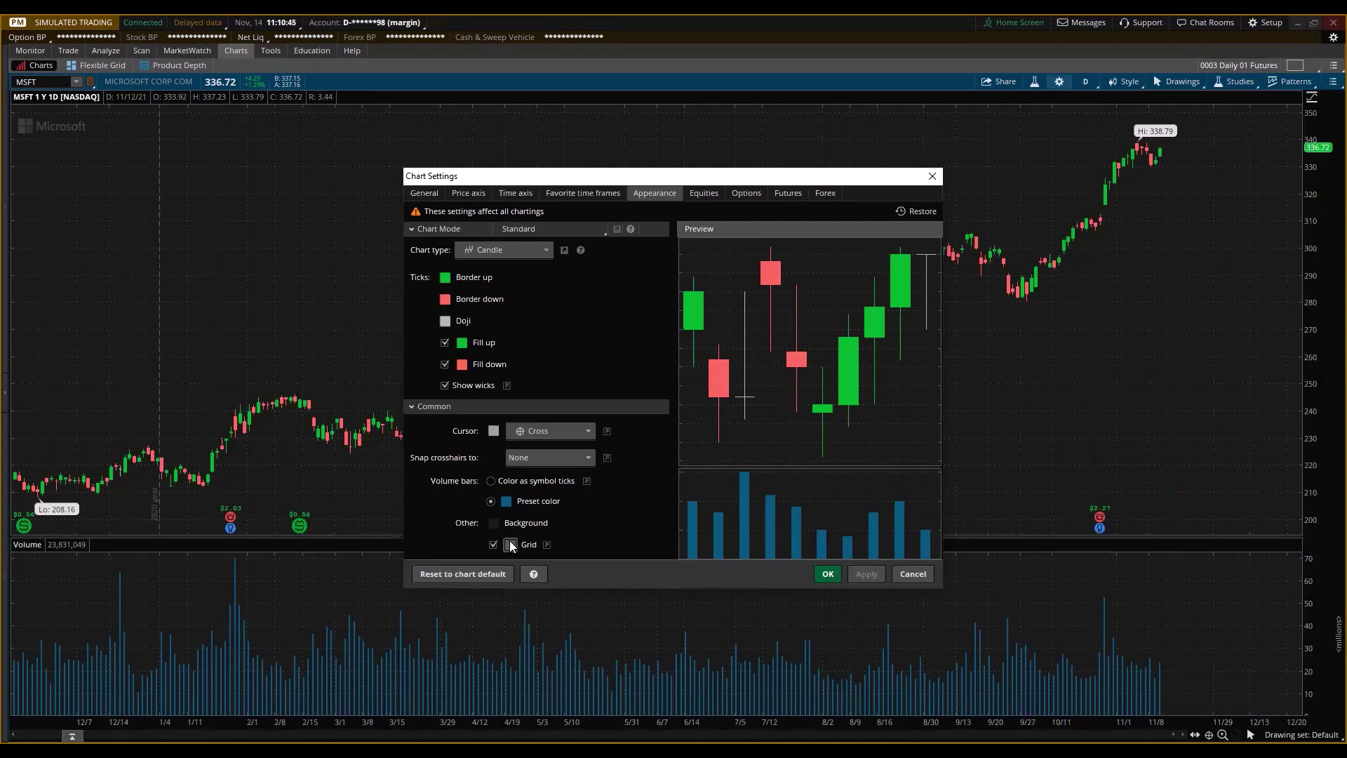
pyautogui.click(506, 502)
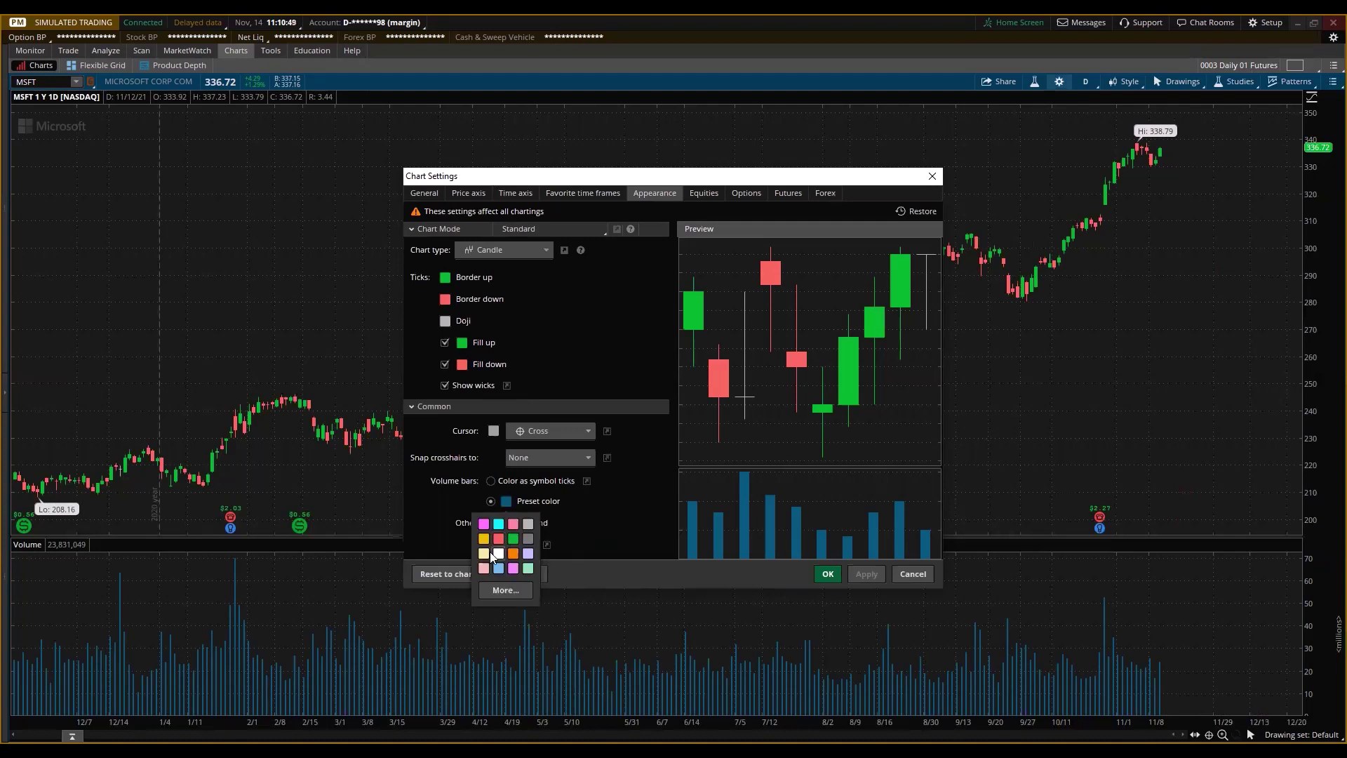
pyautogui.click(502, 591)
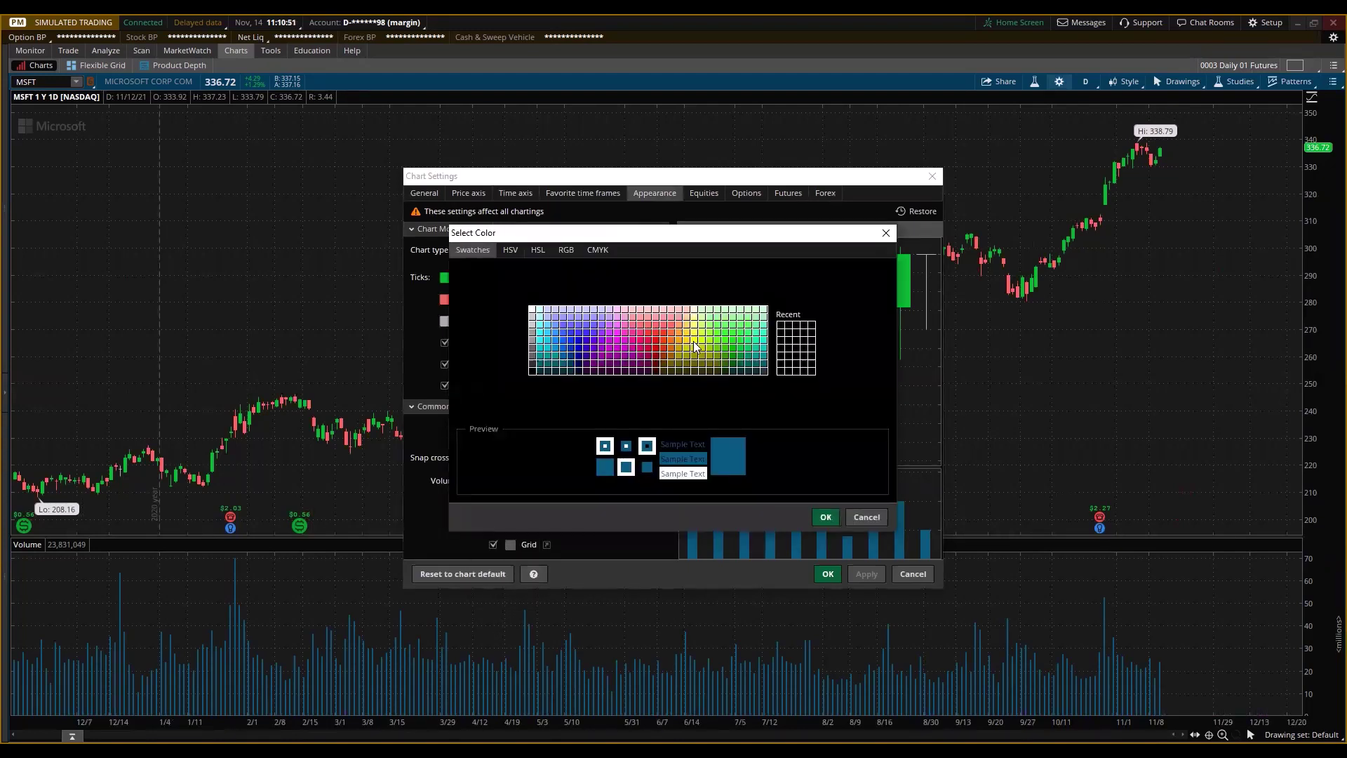
pyautogui.click(694, 341)
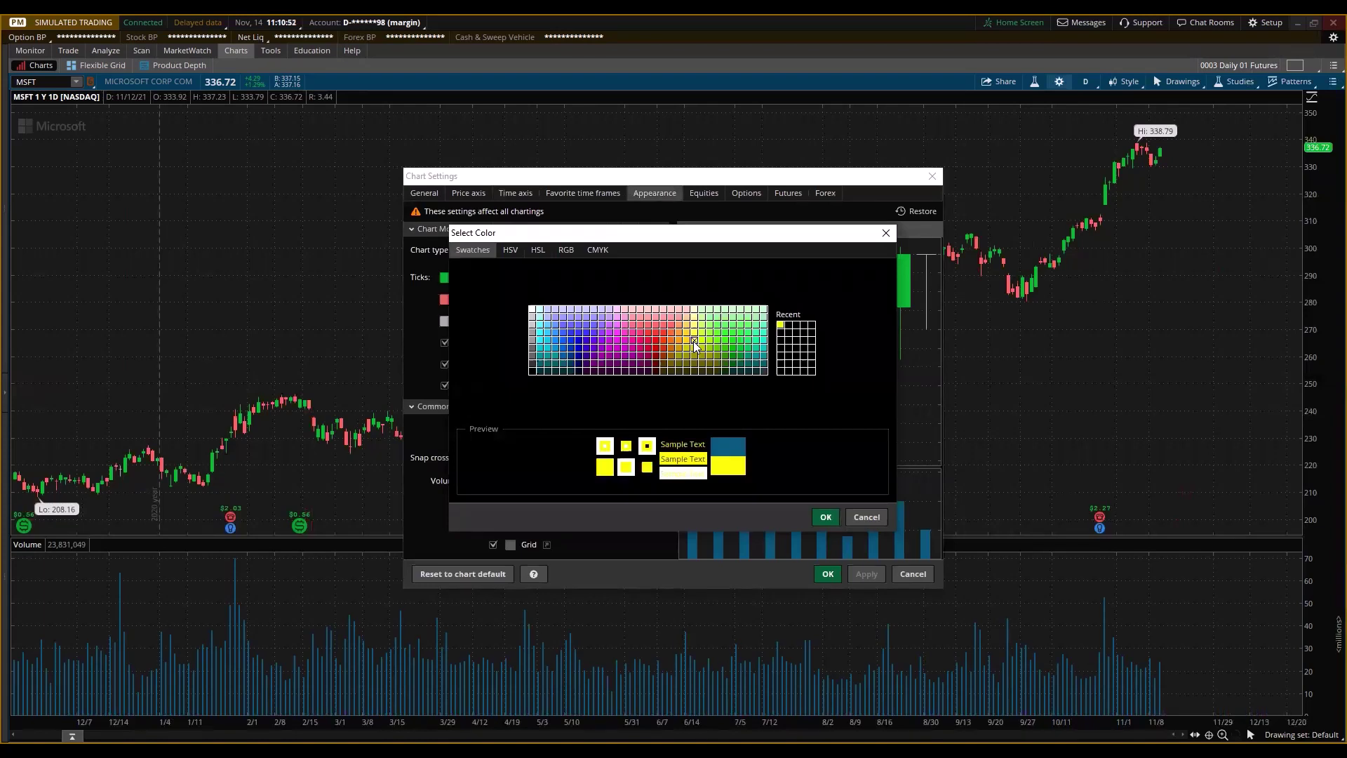
pyautogui.click(827, 517)
pyautogui.click(856, 574)
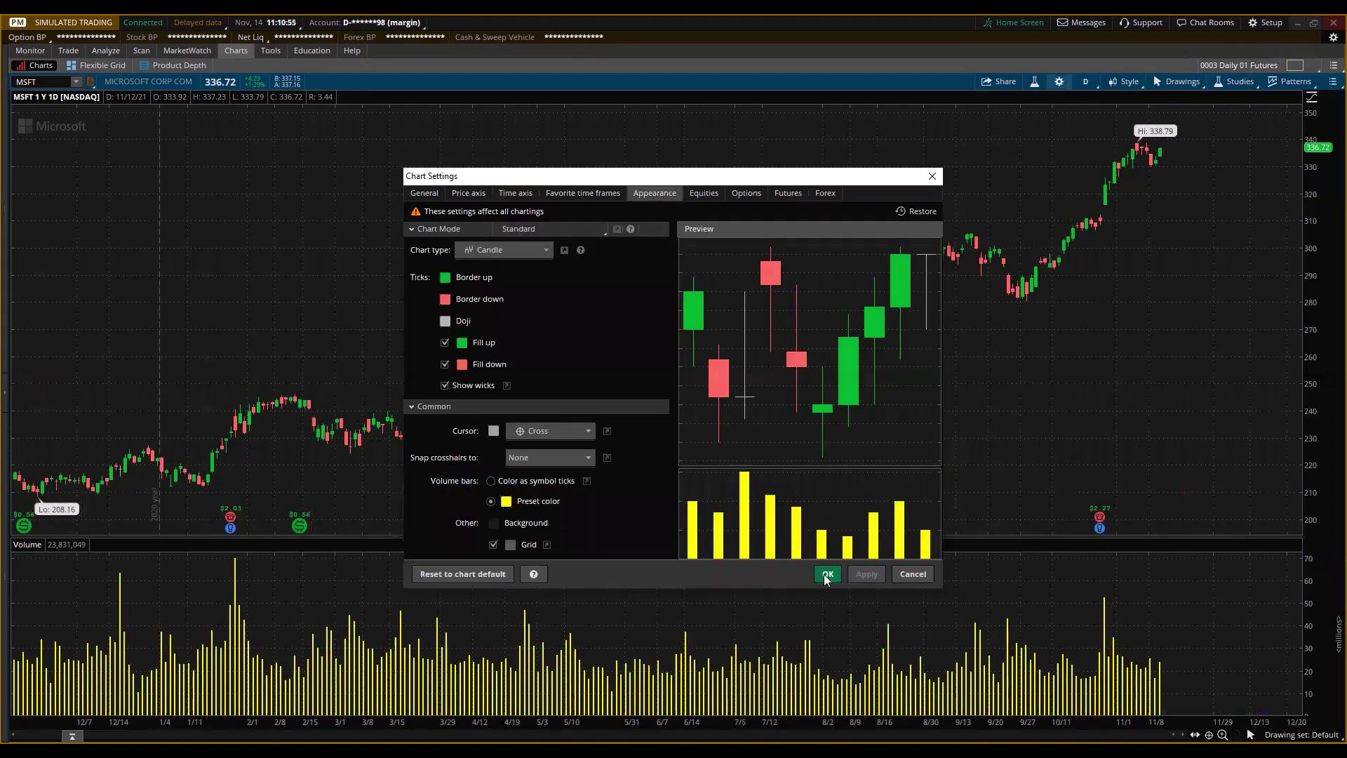
pyautogui.click(825, 574)
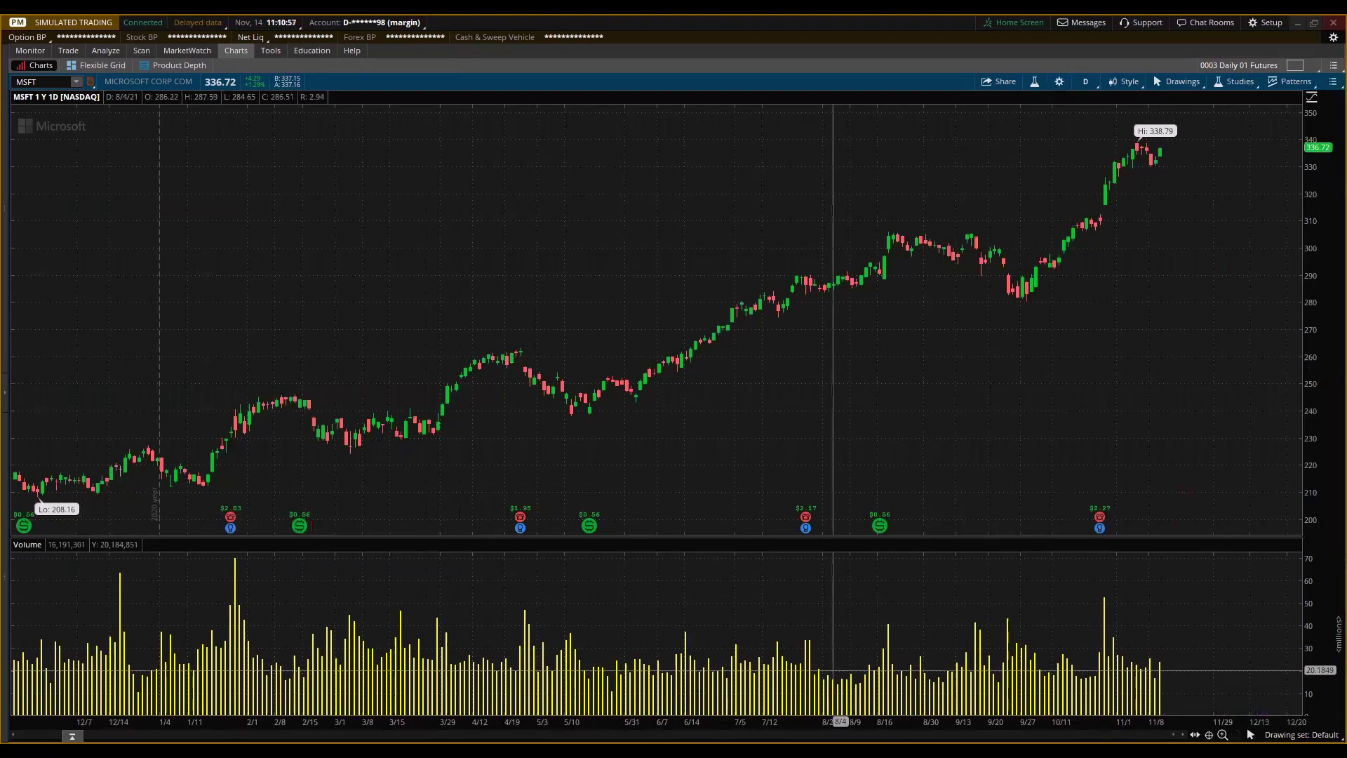
pyautogui.click(1058, 82)
# Step: Keep Show volume subgraph enabled on the Equities, Futures and Forex tabs
pyautogui.click(654, 193)
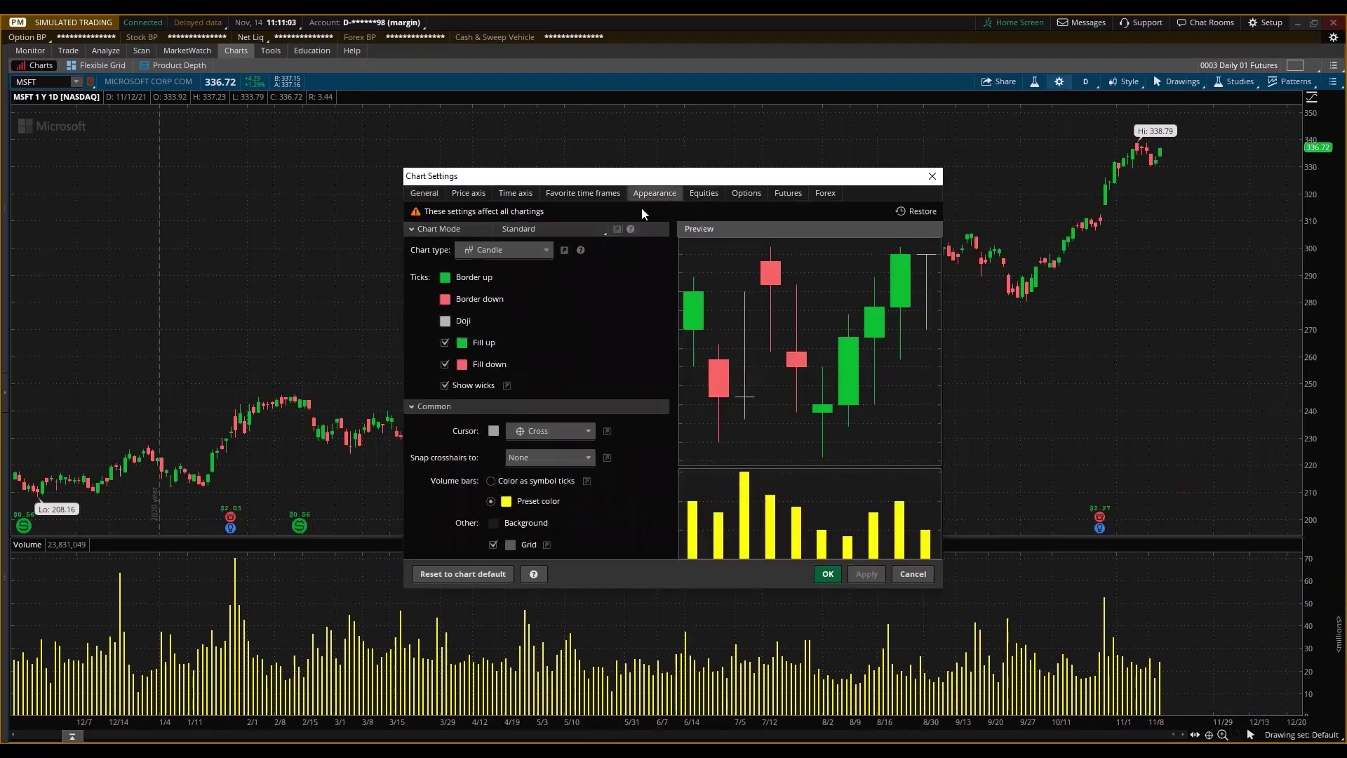
pyautogui.click(707, 194)
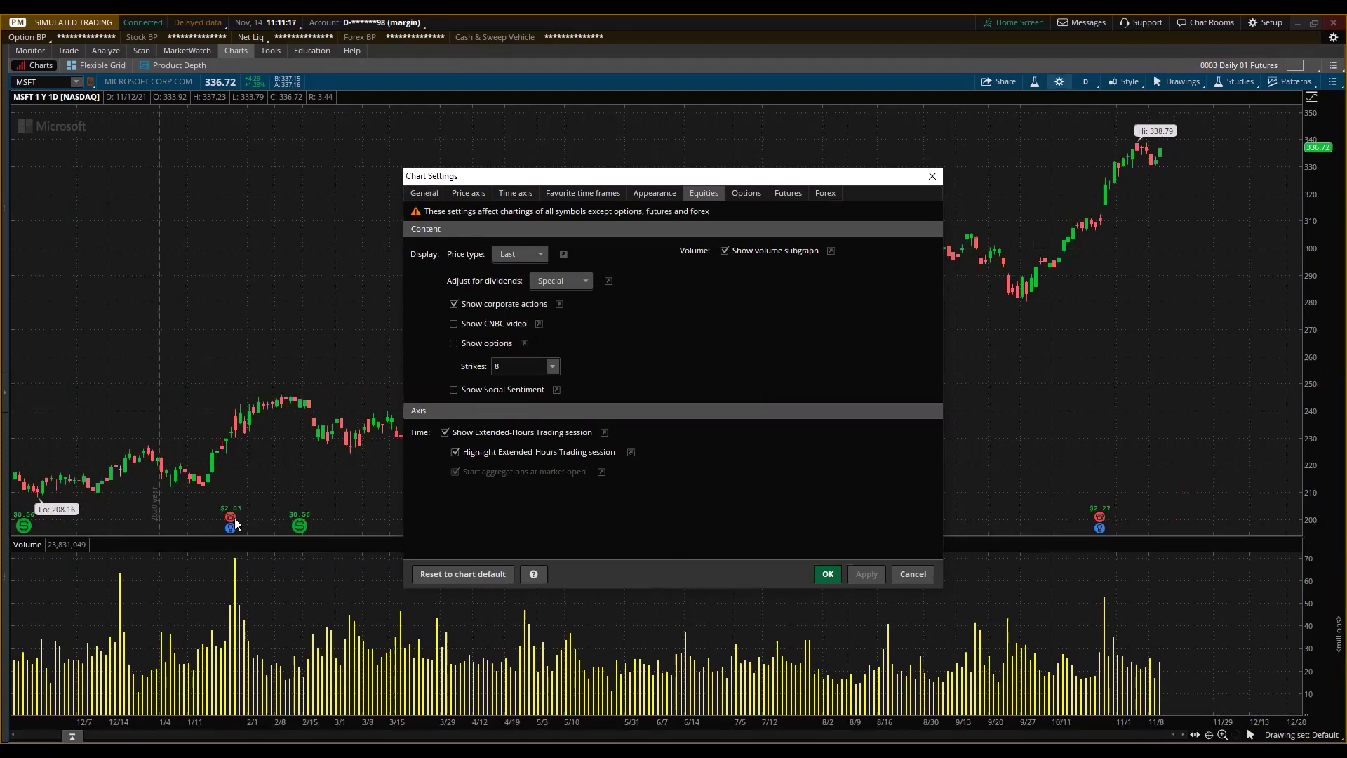
pyautogui.click(827, 574)
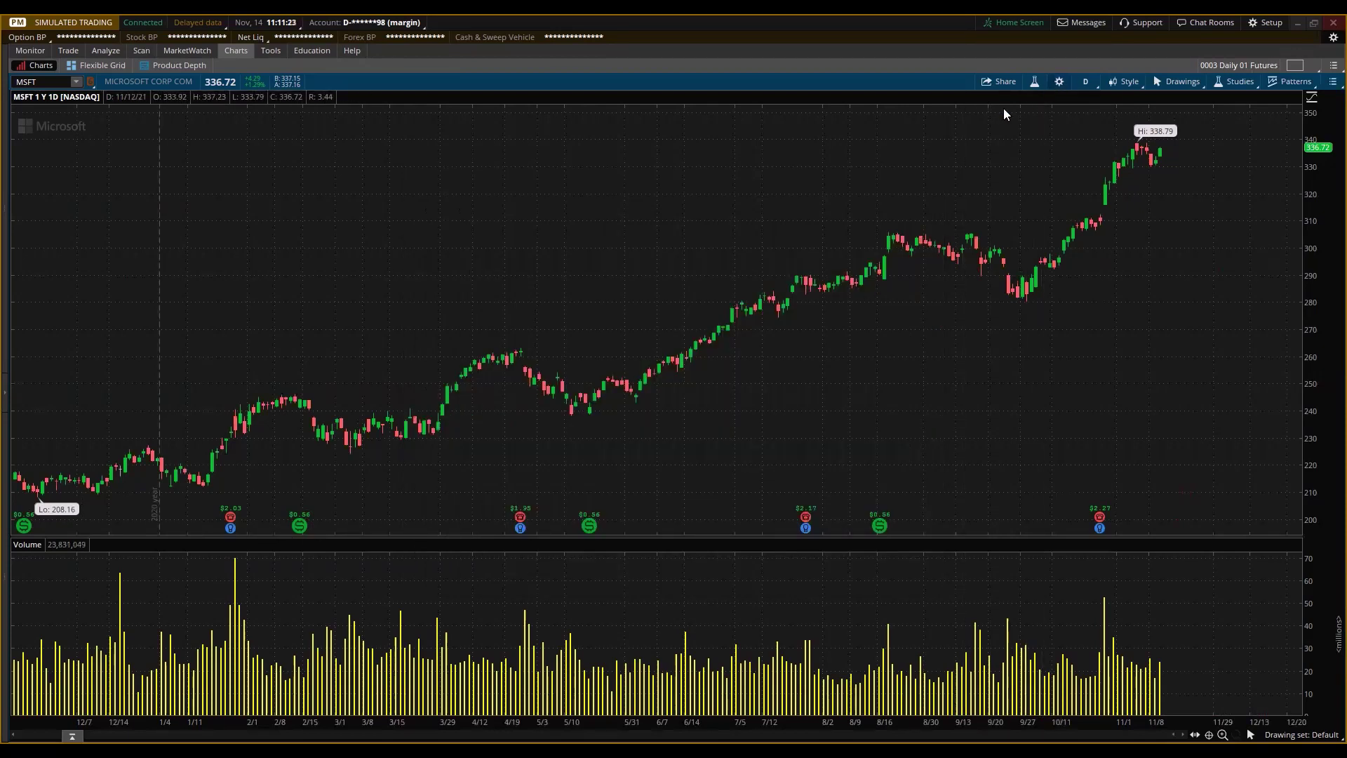
pyautogui.click(785, 193)
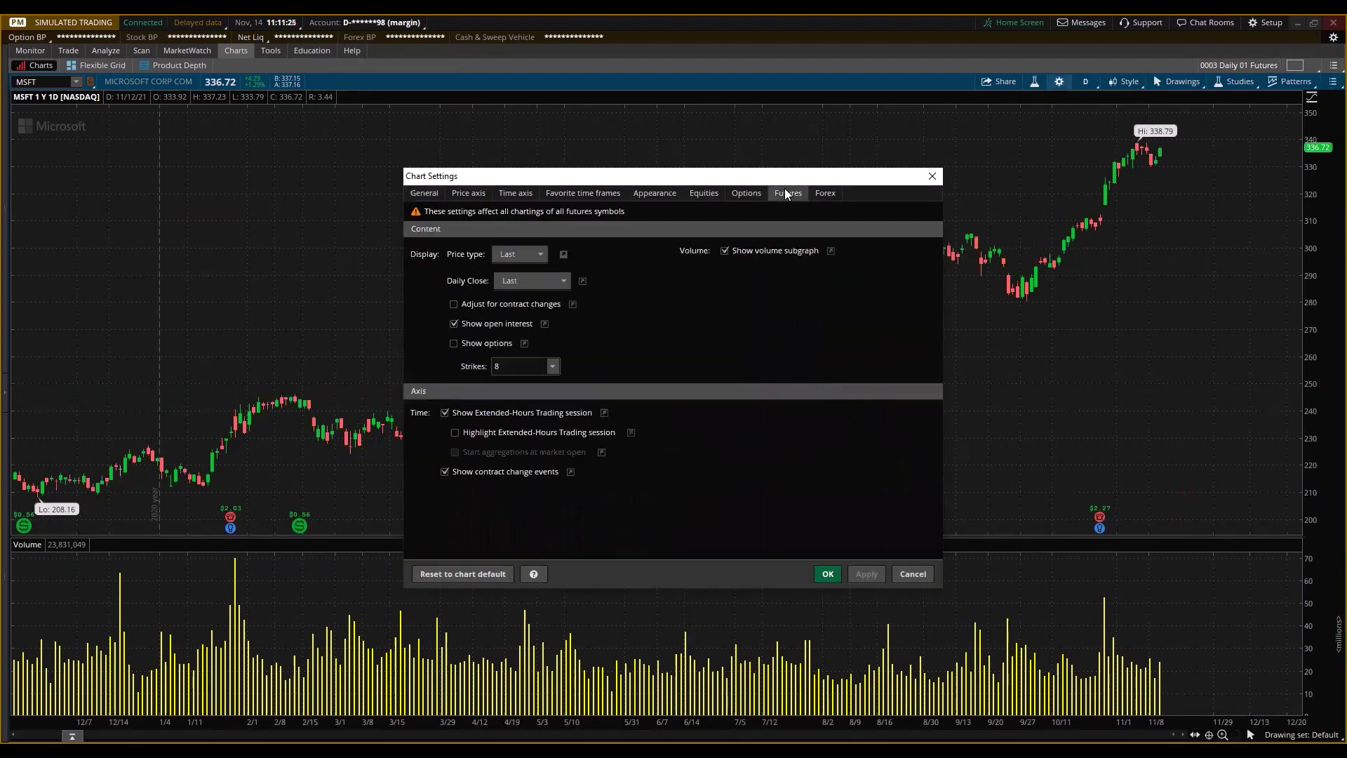
pyautogui.click(822, 198)
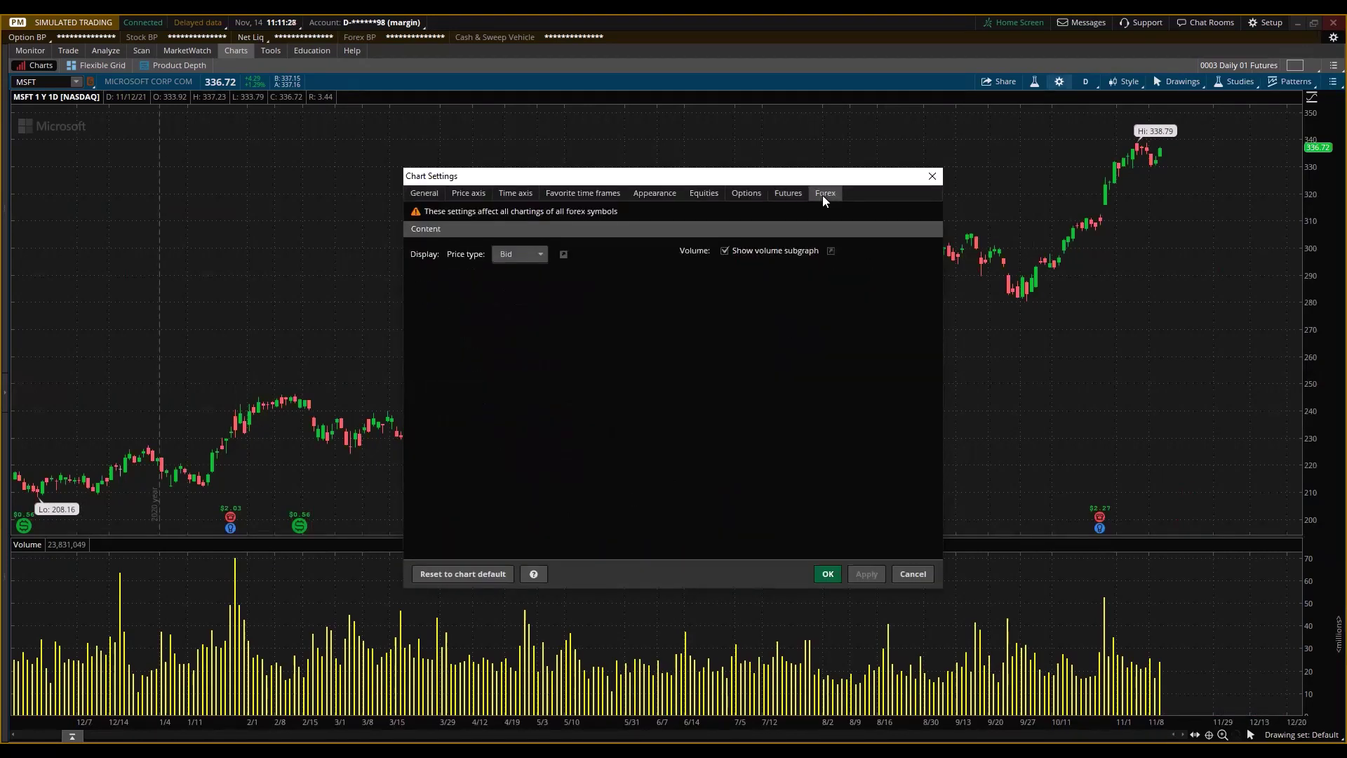
pyautogui.click(827, 574)
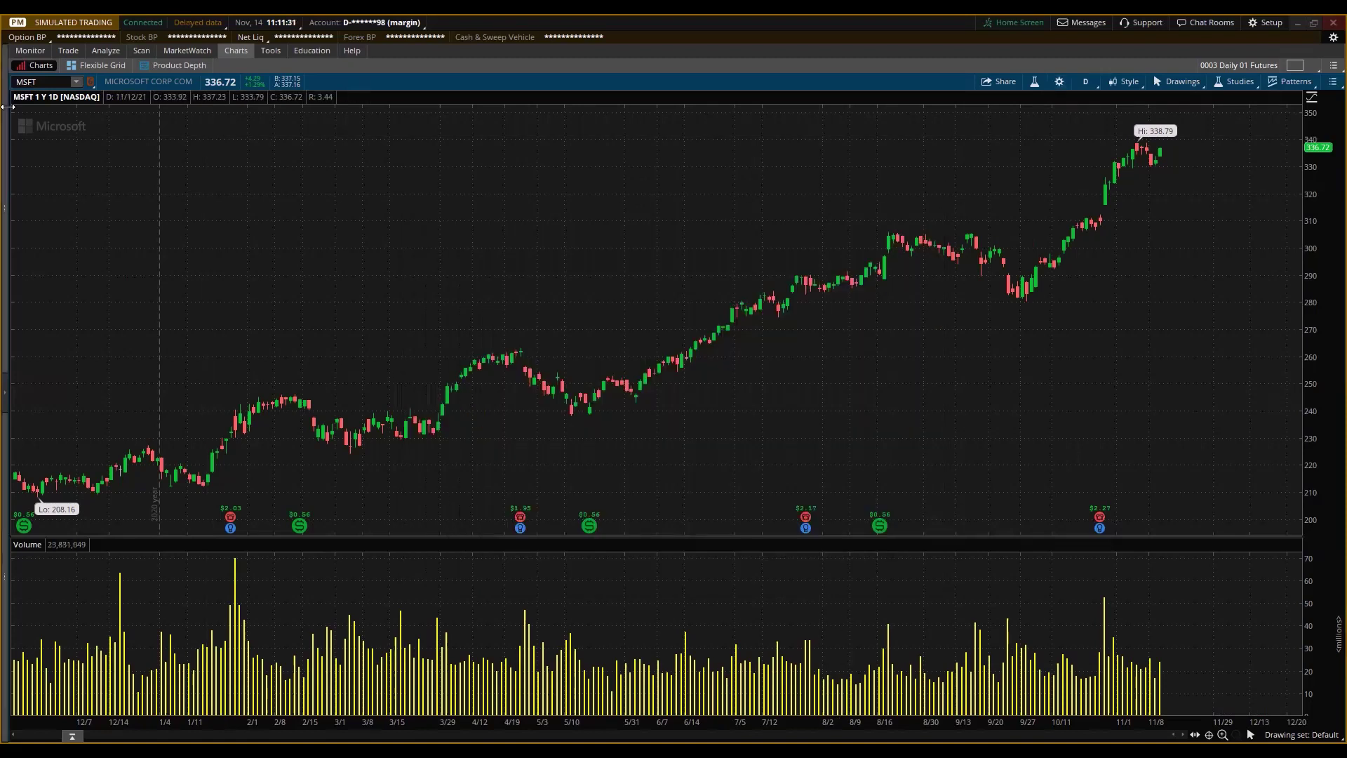
# Step: Load the /ES futures chart from the symbol box
pyautogui.click(55, 87)
pyautogui.press('BackSpace')
pyautogui.write('/ES')
pyautogui.press('Return')
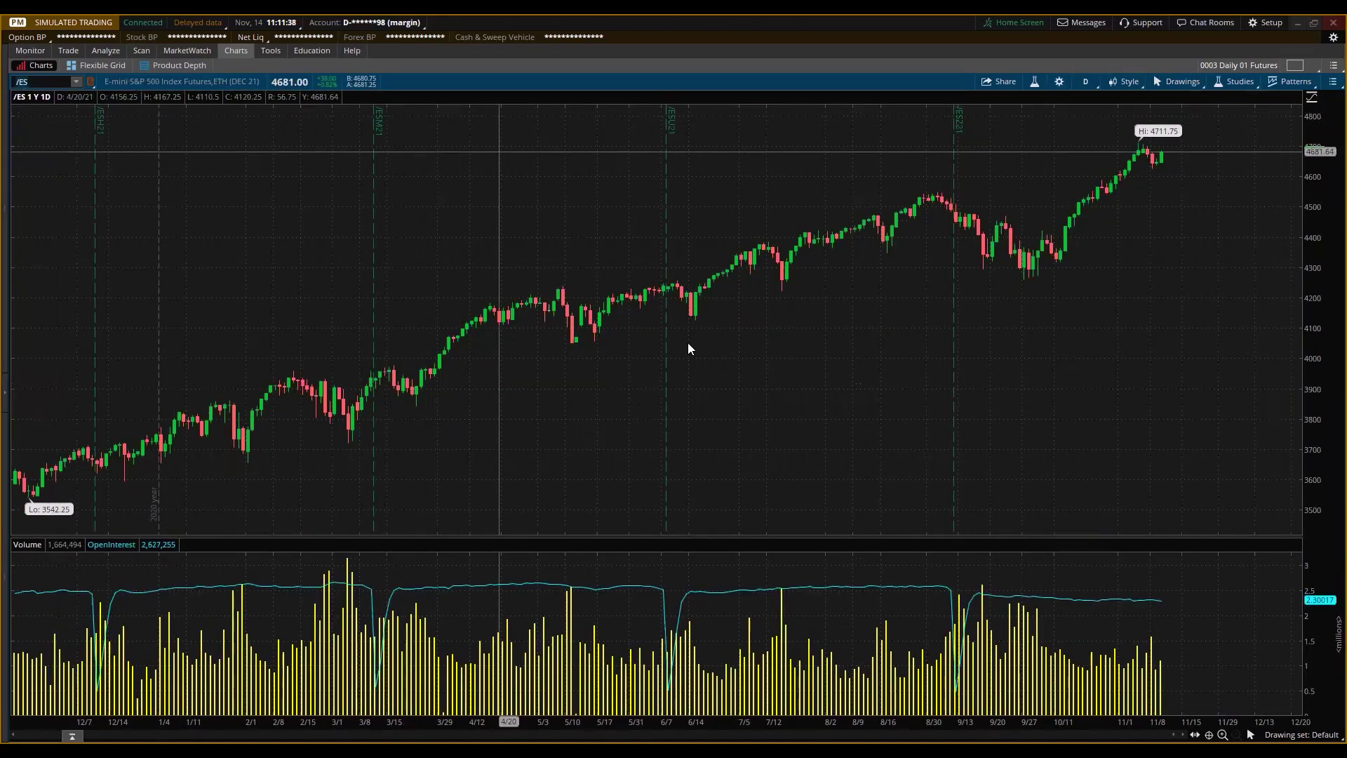
# Step: Turn off Show open interest on the Futures tab and apply
pyautogui.click(1058, 82)
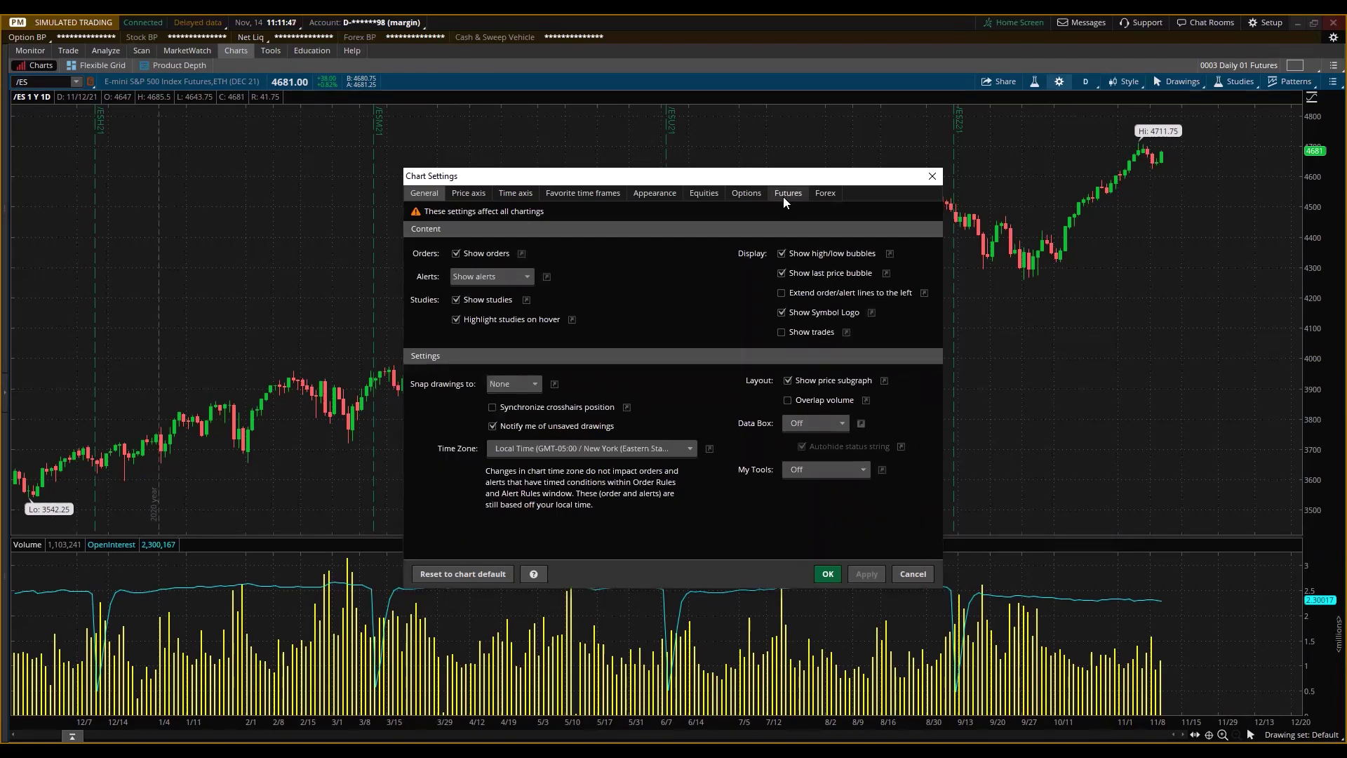
pyautogui.click(784, 193)
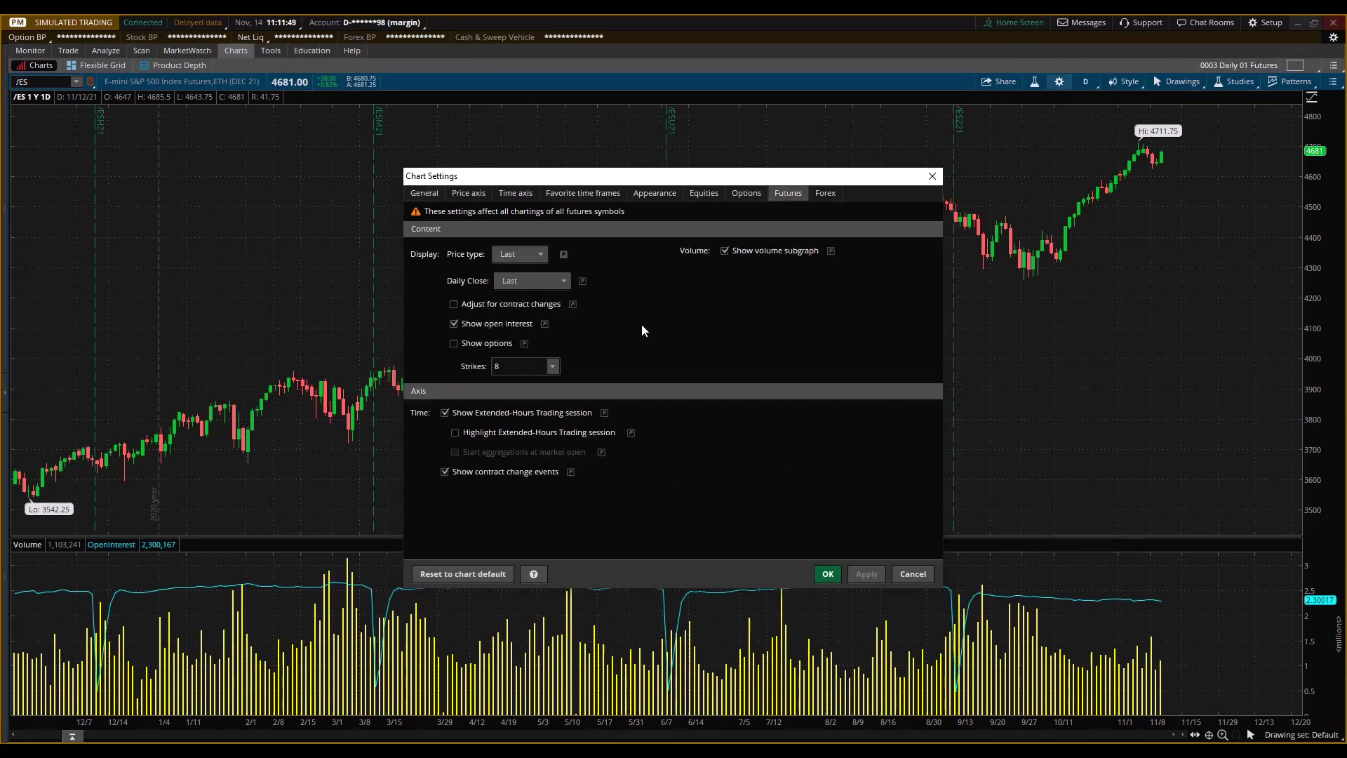
pyautogui.click(454, 324)
pyautogui.click(865, 573)
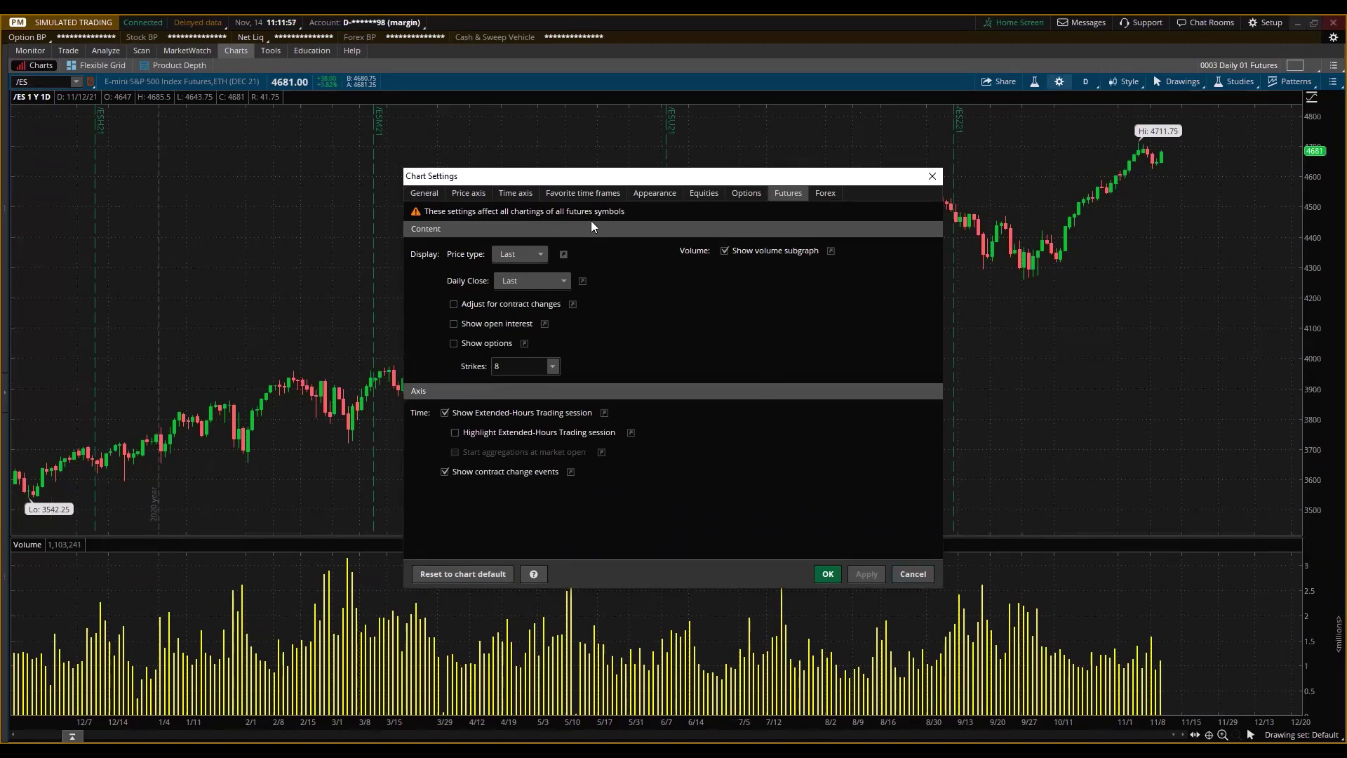
# Step: Turn off Show contract change events for futures, apply and close Chart Settings
pyautogui.click(640, 194)
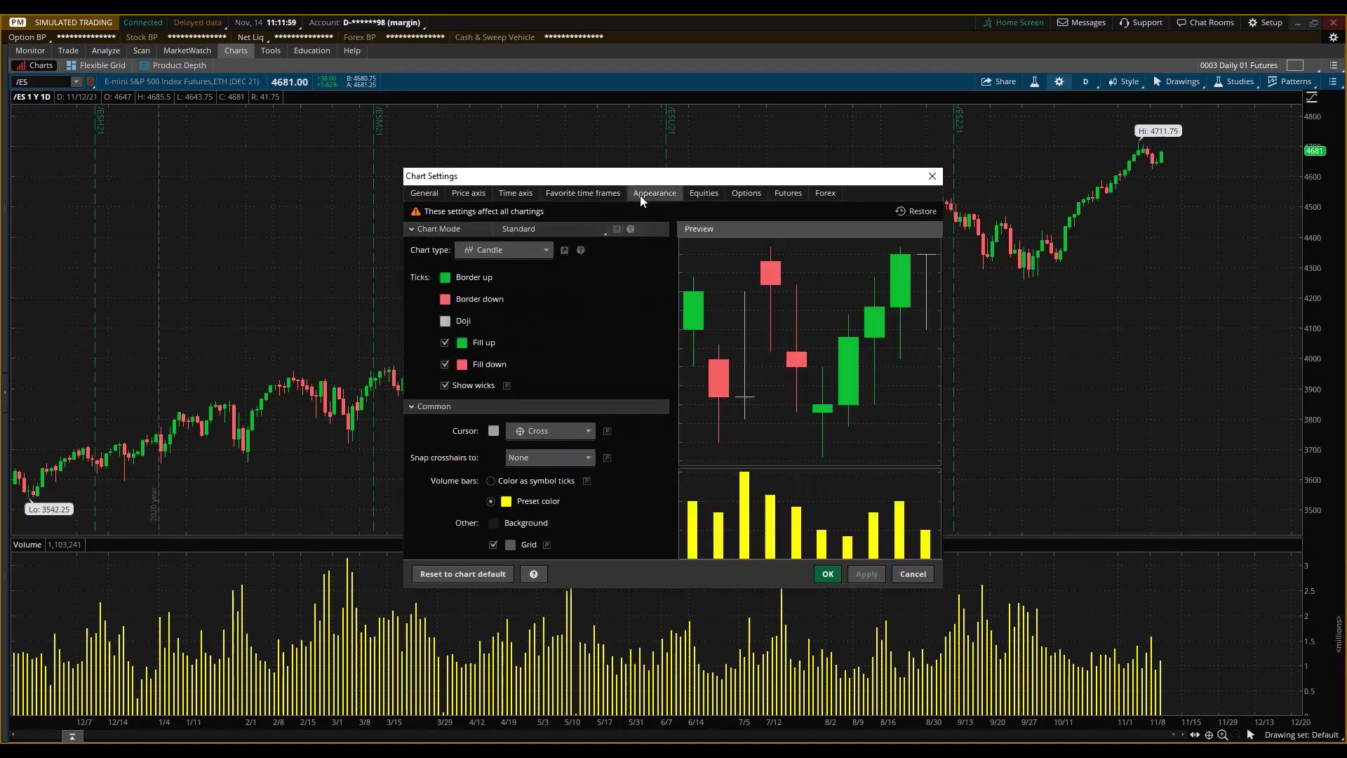
pyautogui.click(786, 195)
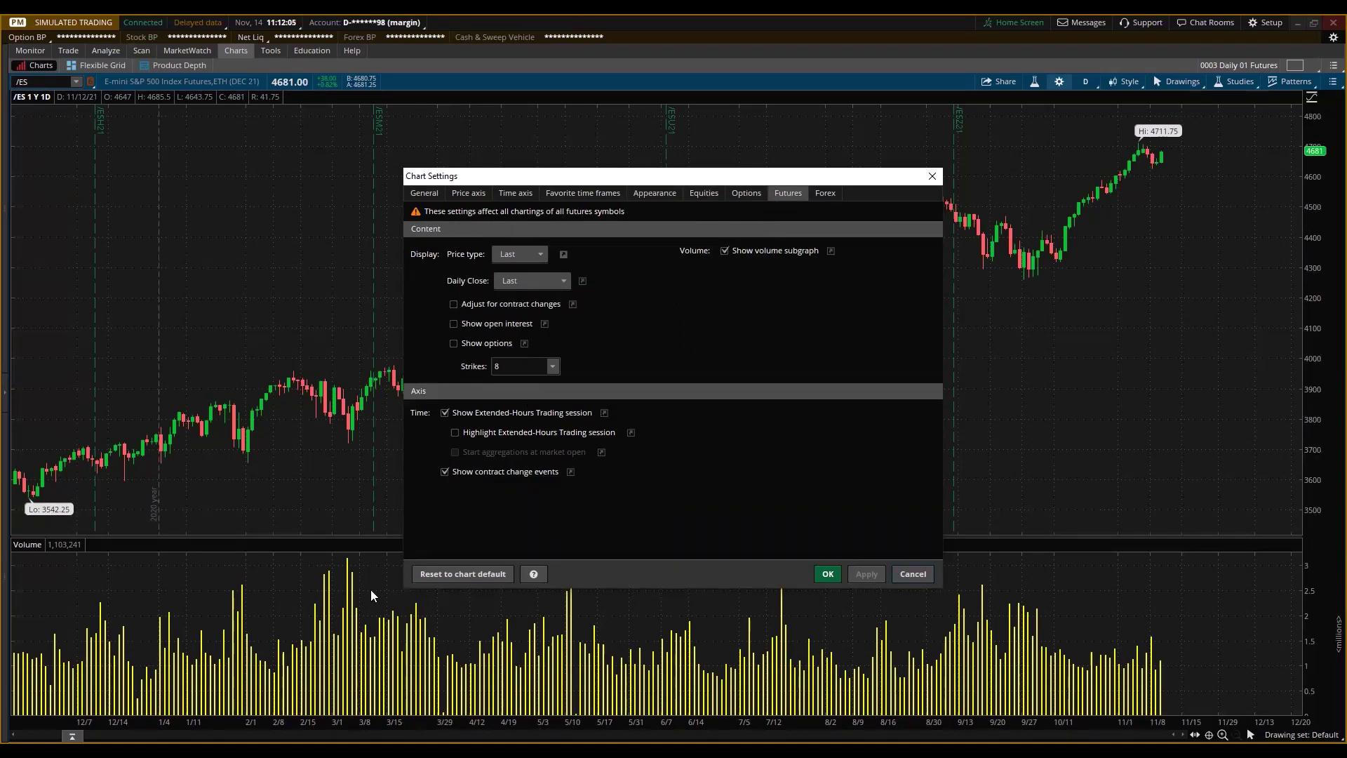
pyautogui.click(445, 471)
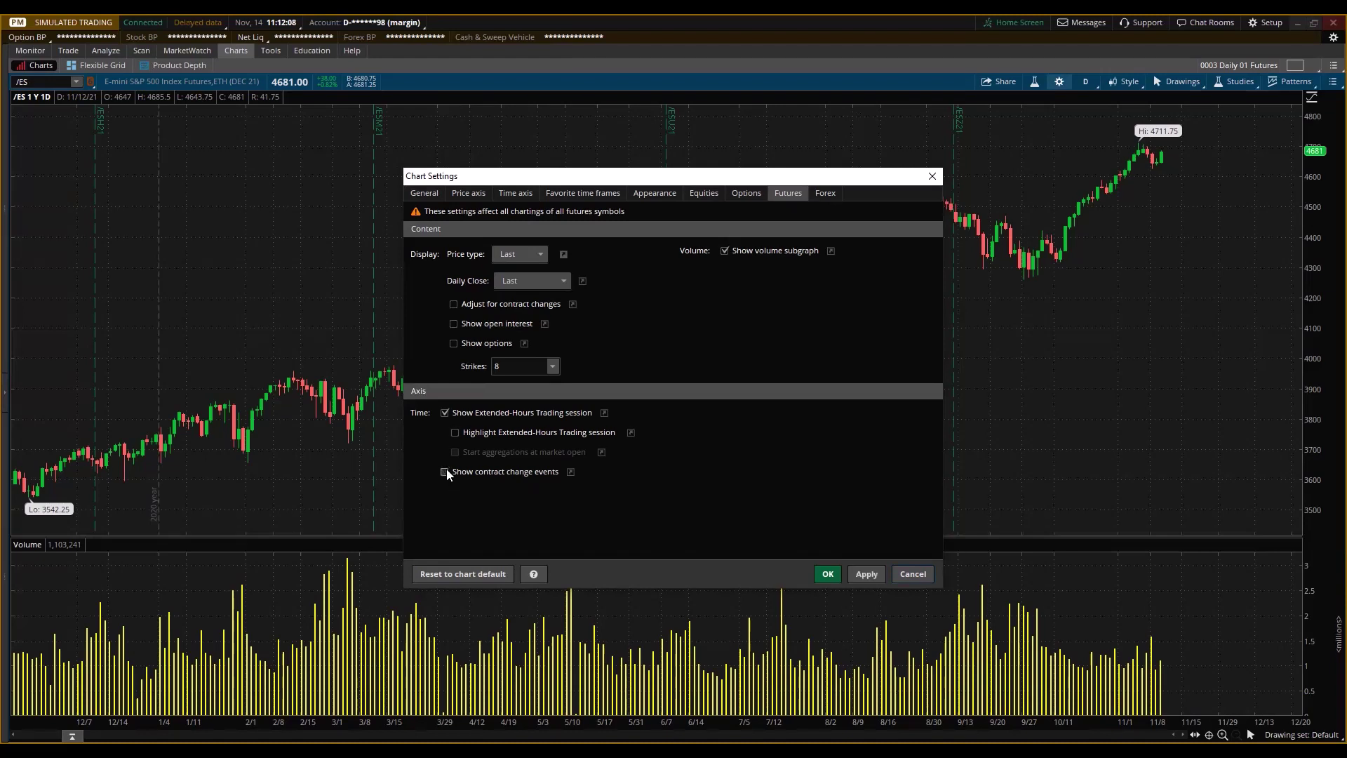
pyautogui.click(863, 575)
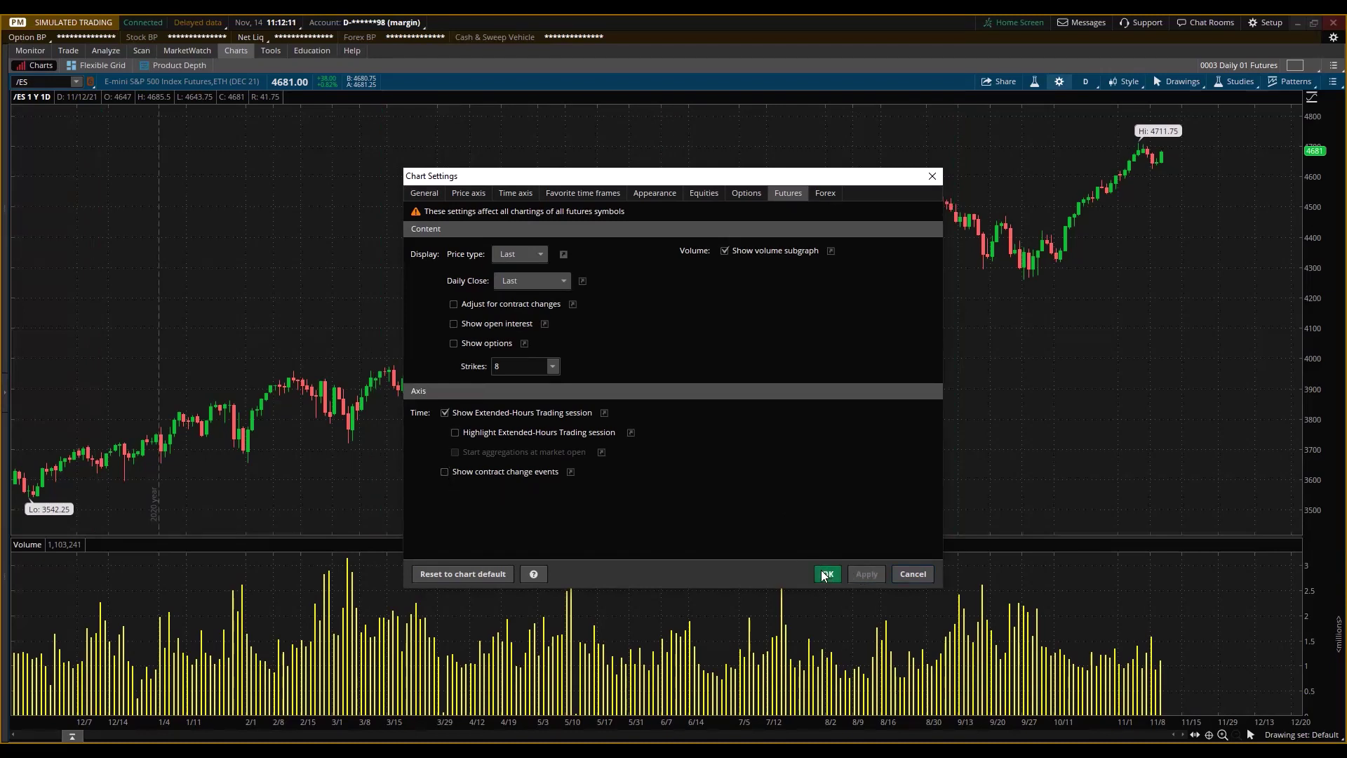
pyautogui.click(446, 472)
pyautogui.click(867, 575)
pyautogui.click(445, 471)
pyautogui.click(865, 574)
pyautogui.click(830, 575)
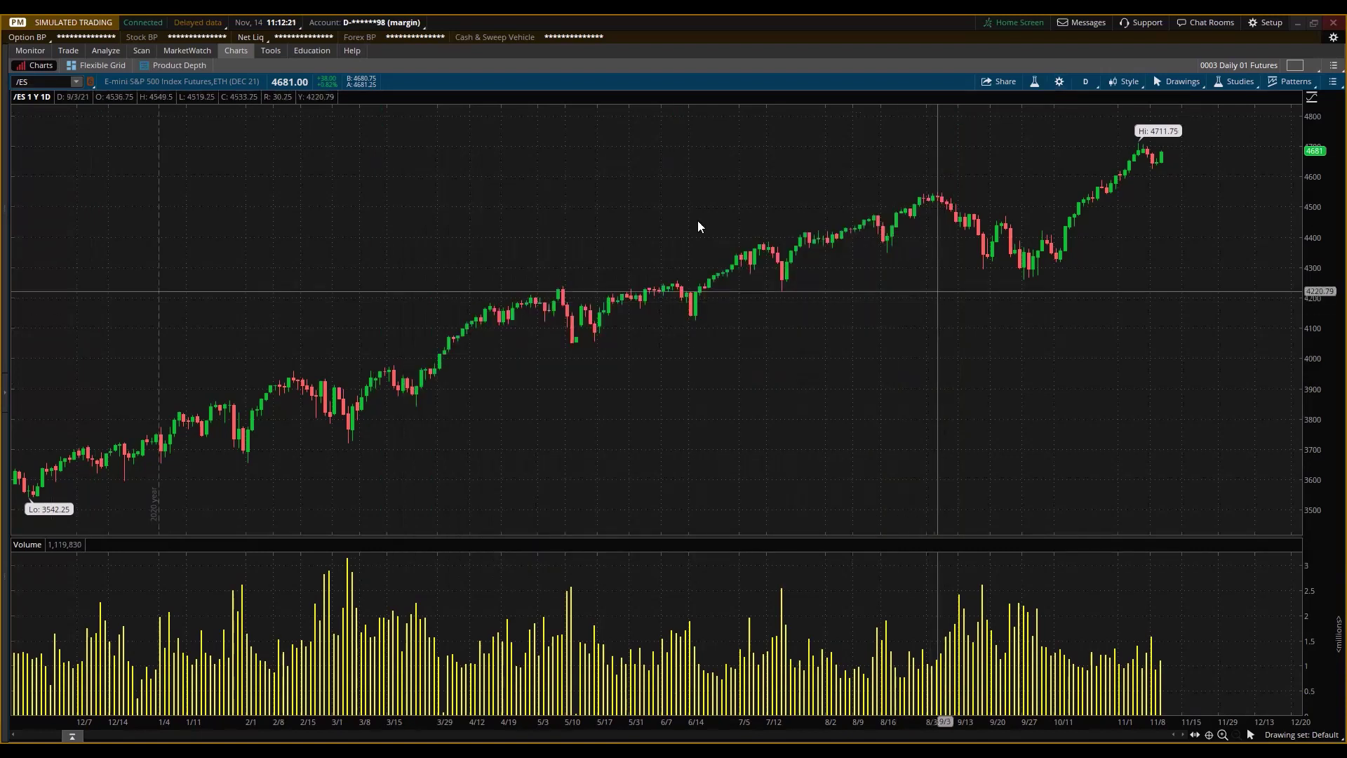
# Step: Chart SPY and then FB to compare their volume display
pyautogui.click(57, 82)
pyautogui.press('BackSpace')
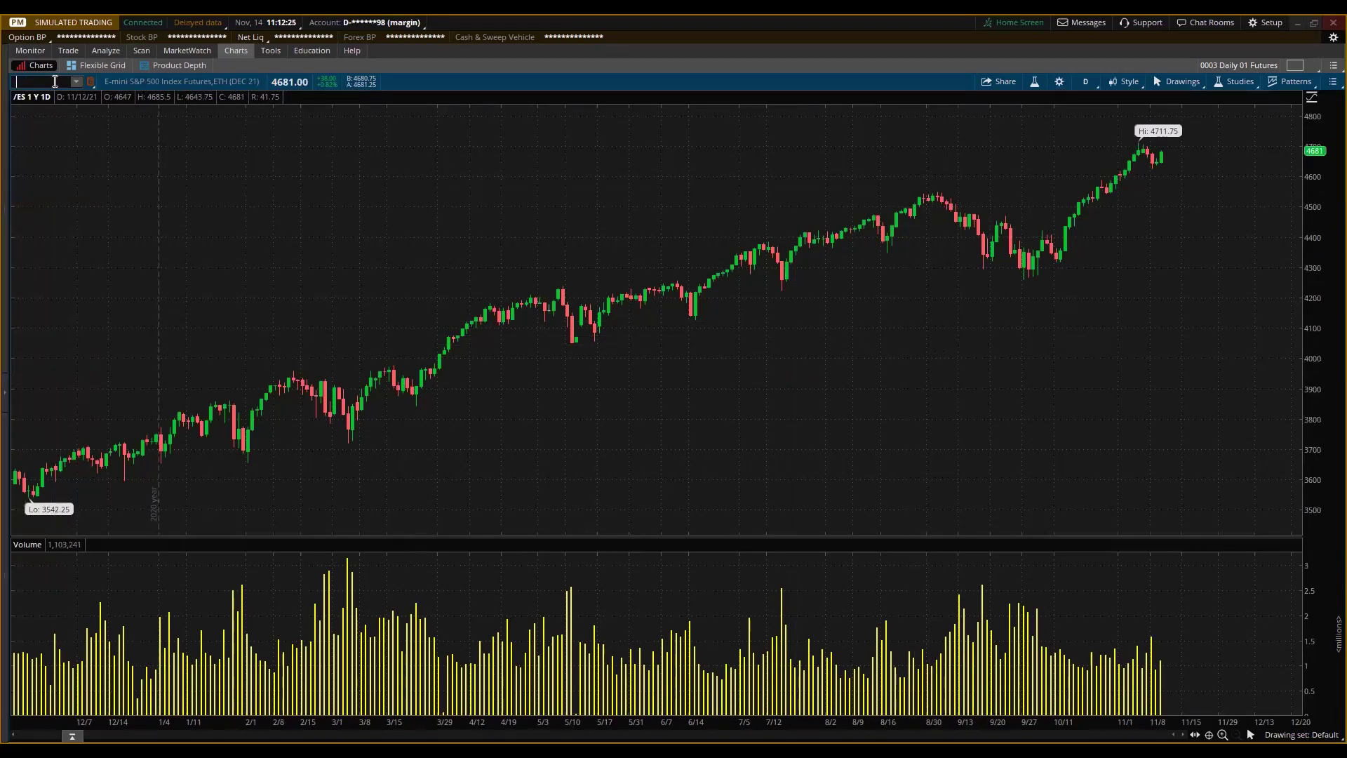
pyautogui.write('SPY')
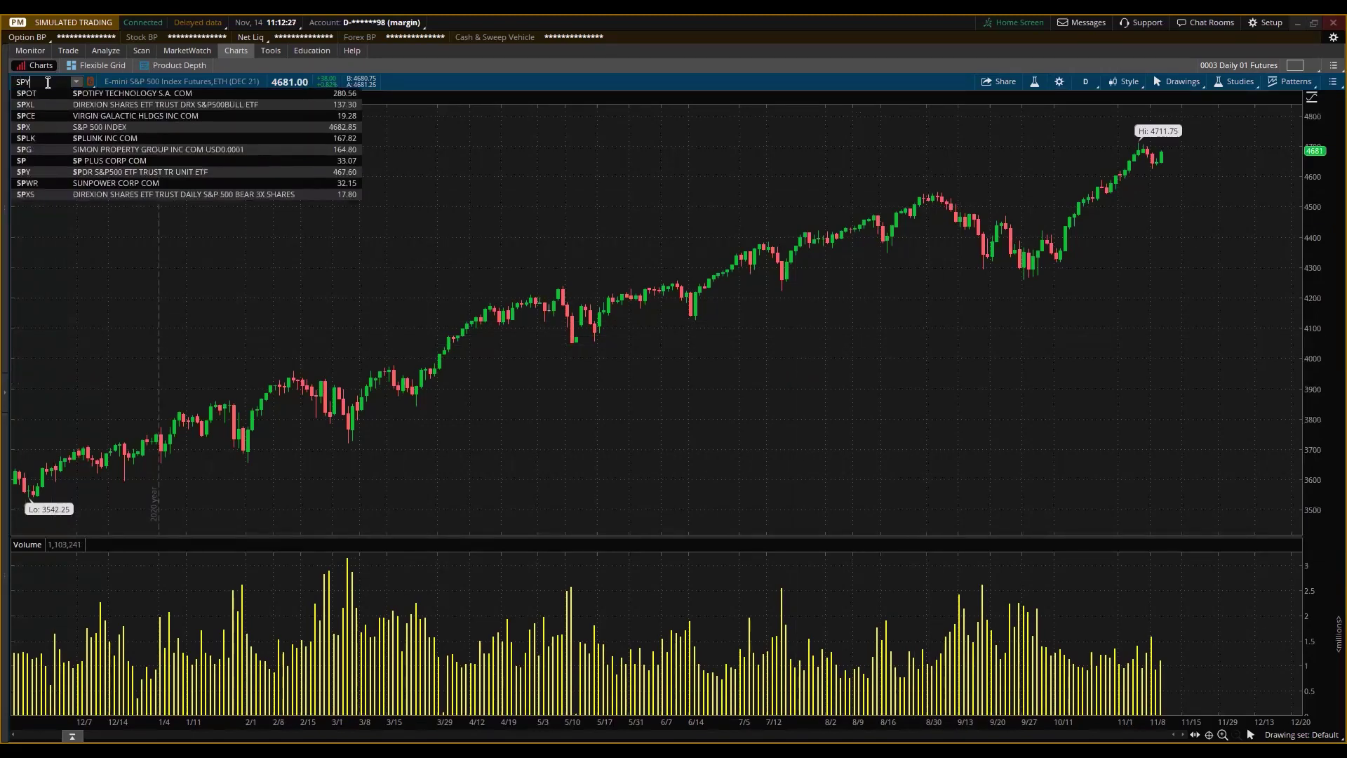
pyautogui.press('Return')
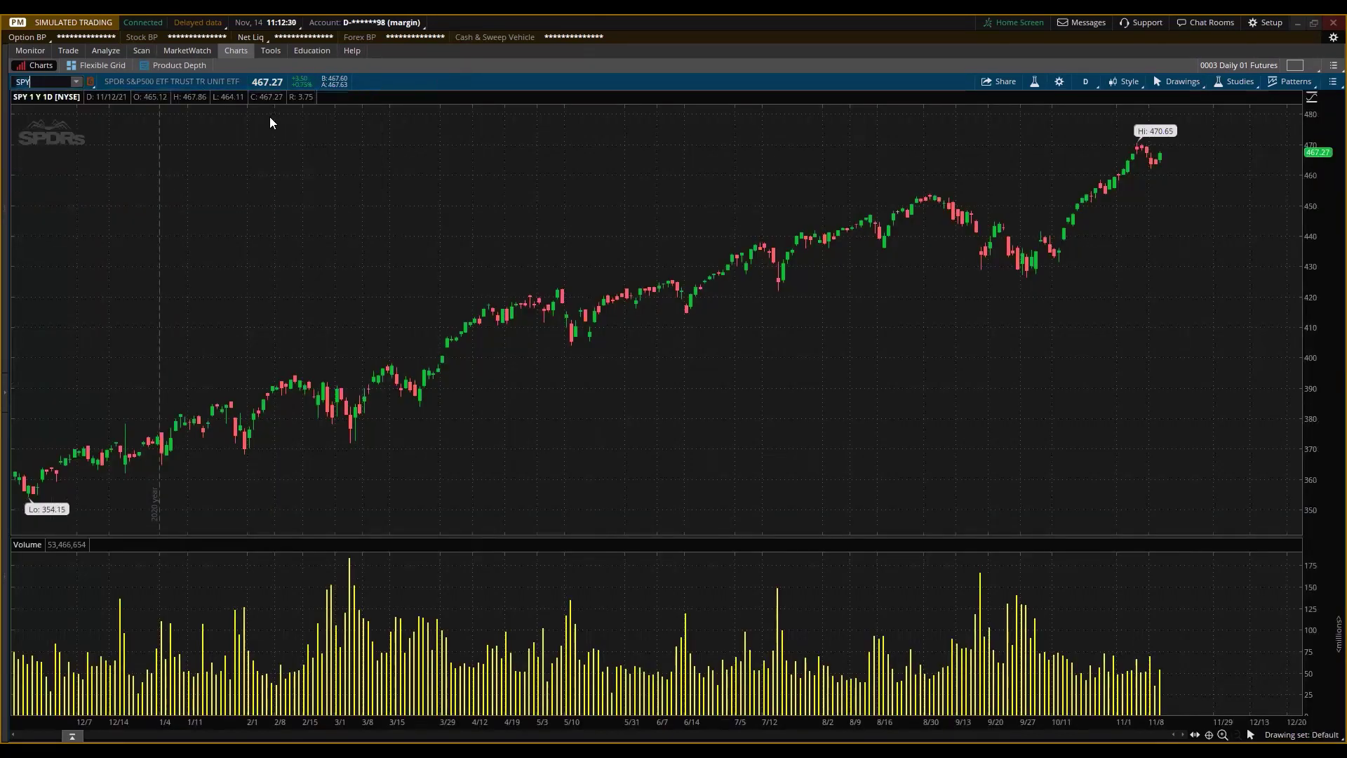
pyautogui.write('FB')
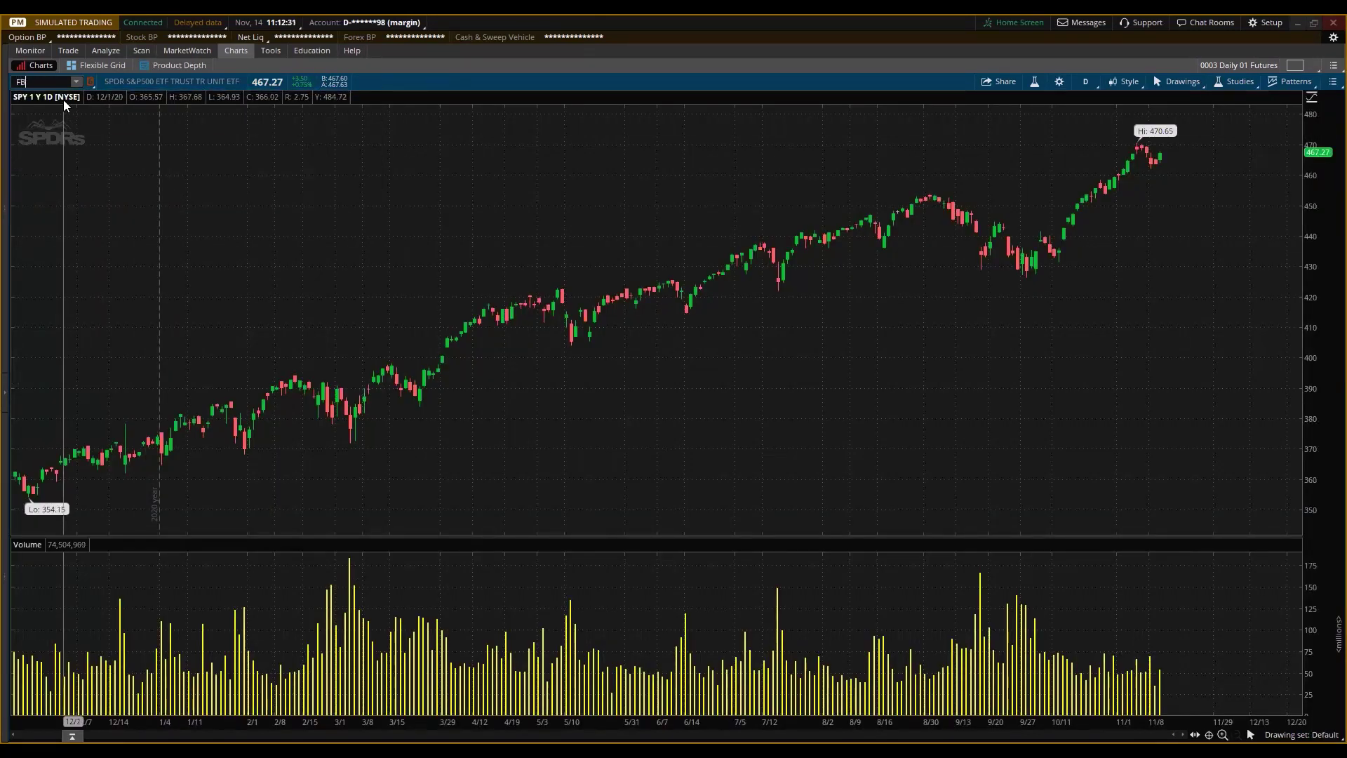
pyautogui.press('Return')
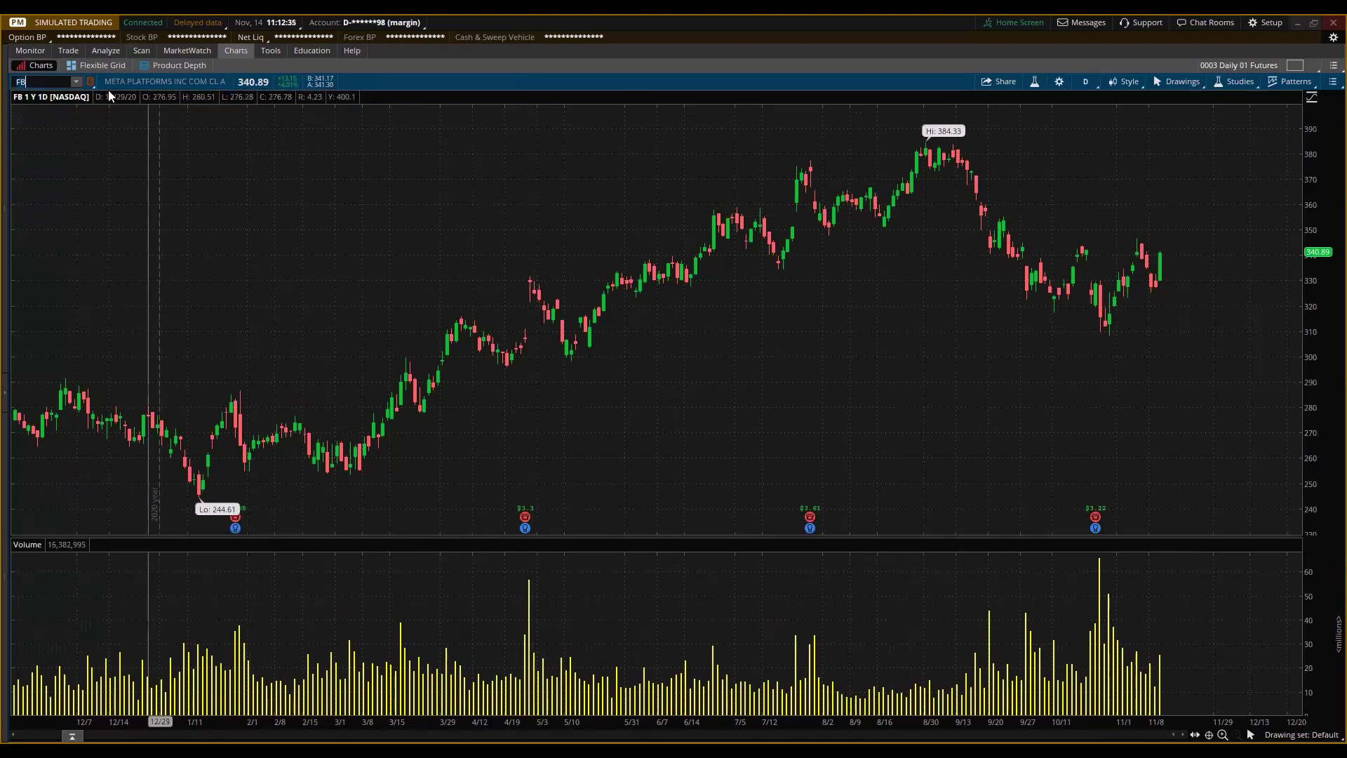
# Step: Chart EUR/USD, then return to the MSFT chart
pyautogui.click(50, 81)
pyautogui.press('BackSpace')
pyautogui.press('BackSpace')
pyautogui.write('EUR')
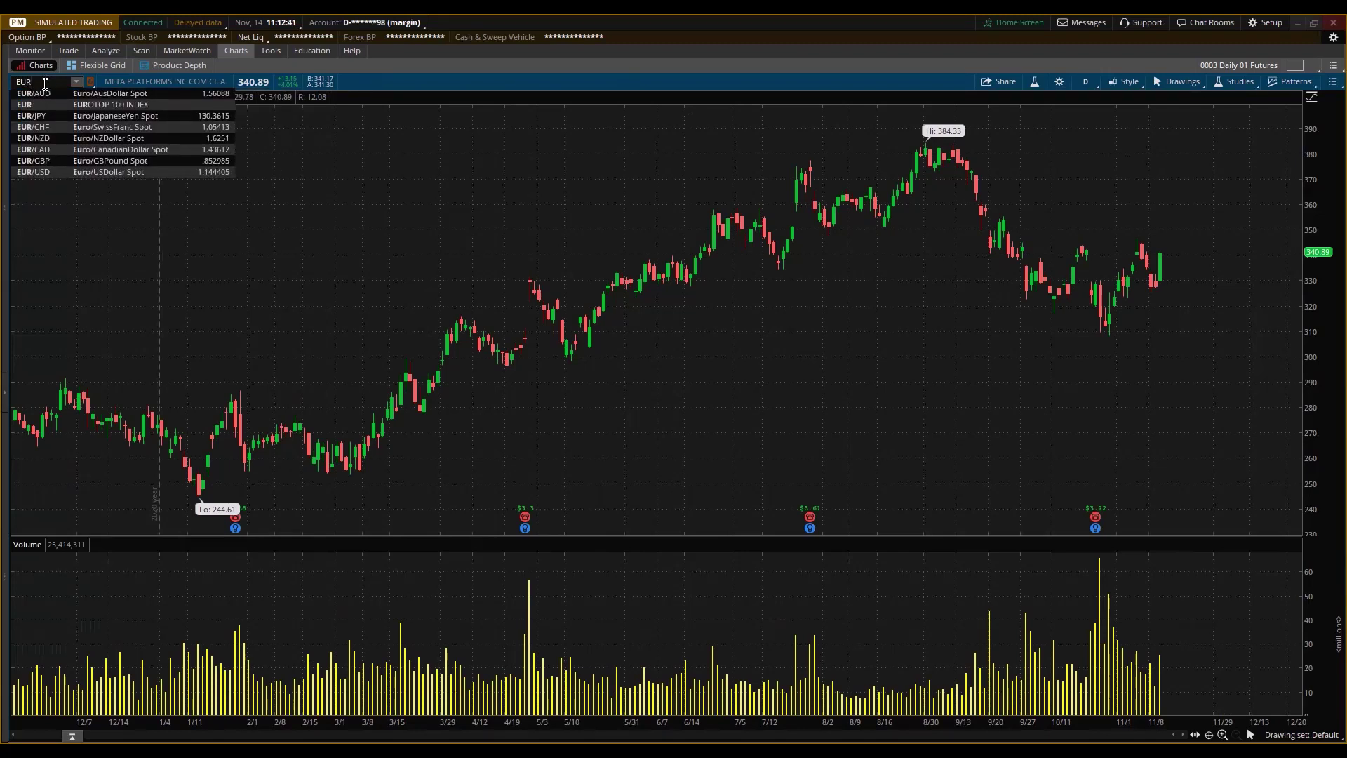
pyautogui.write('/USD')
pyautogui.press('Return')
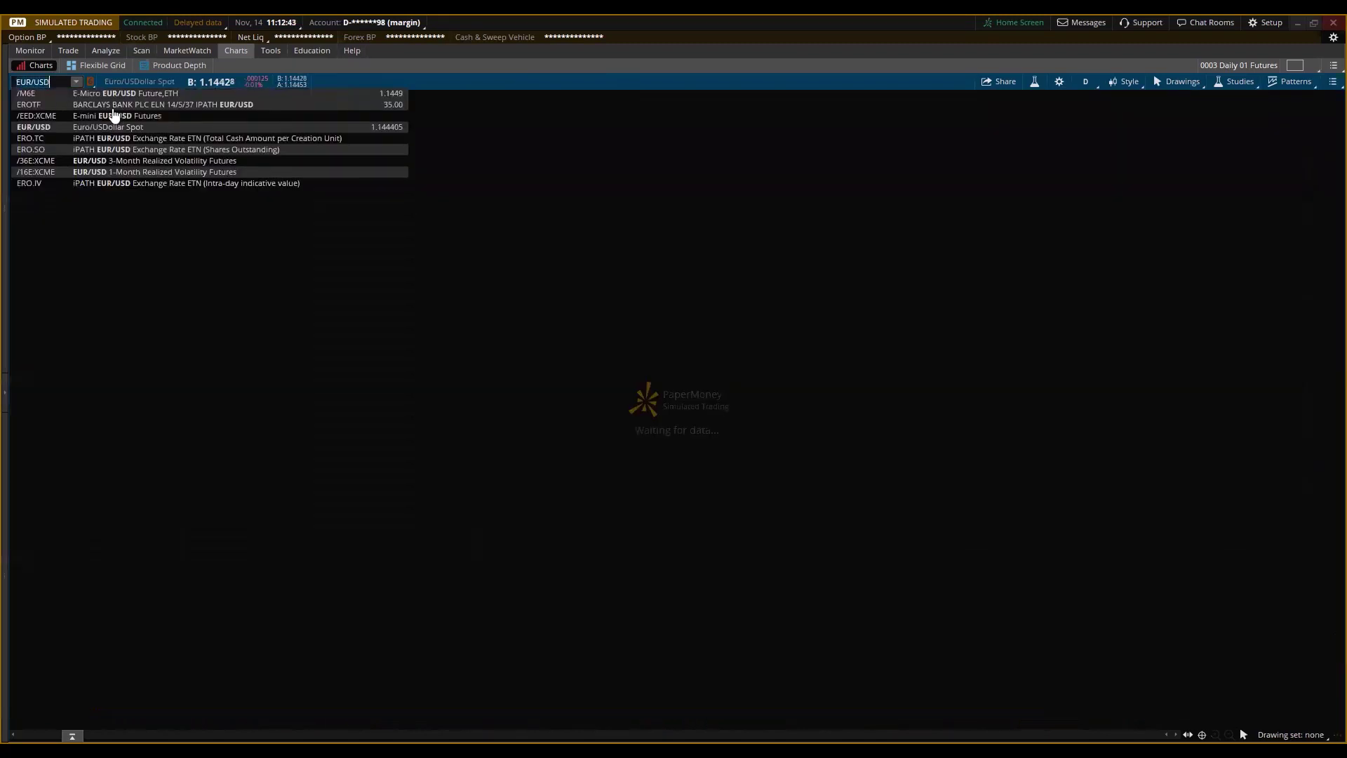
pyautogui.click(623, 77)
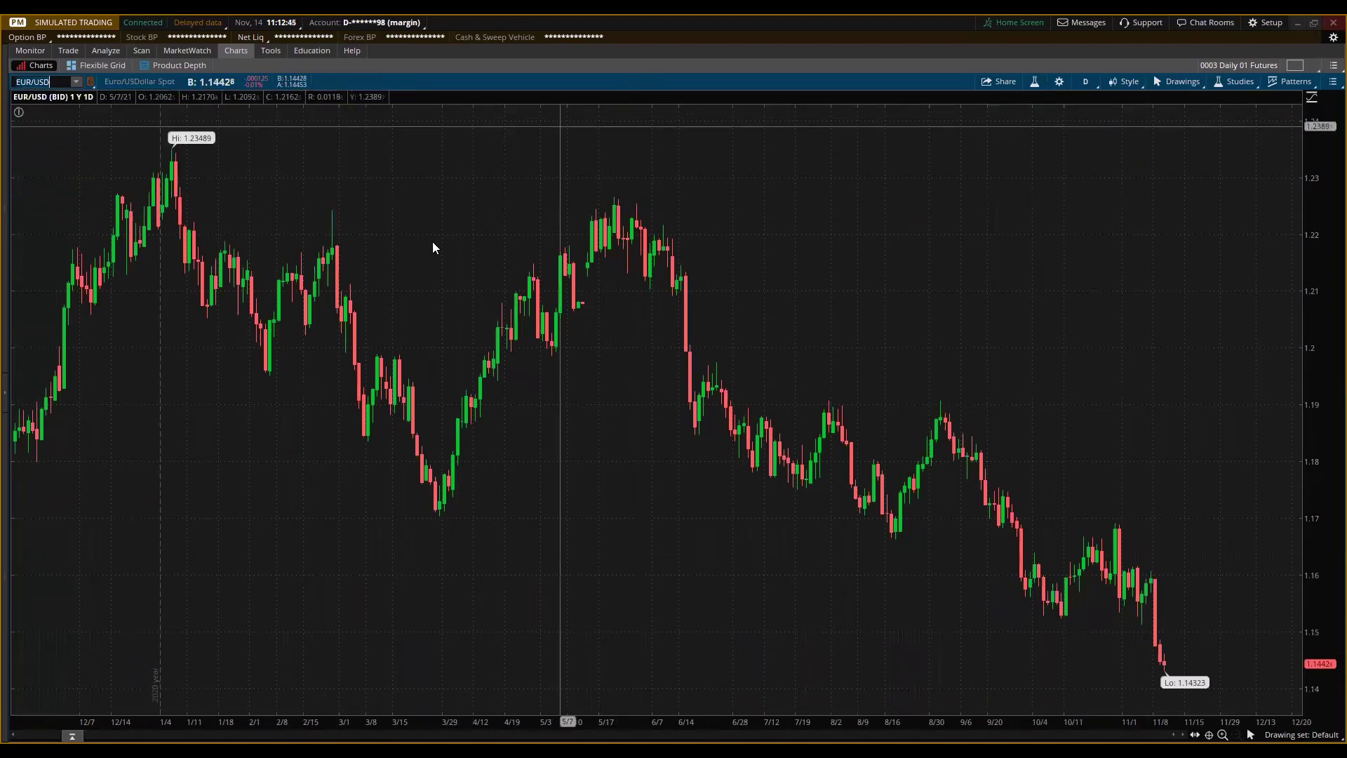
pyautogui.click(49, 87)
pyautogui.write('MSFT')
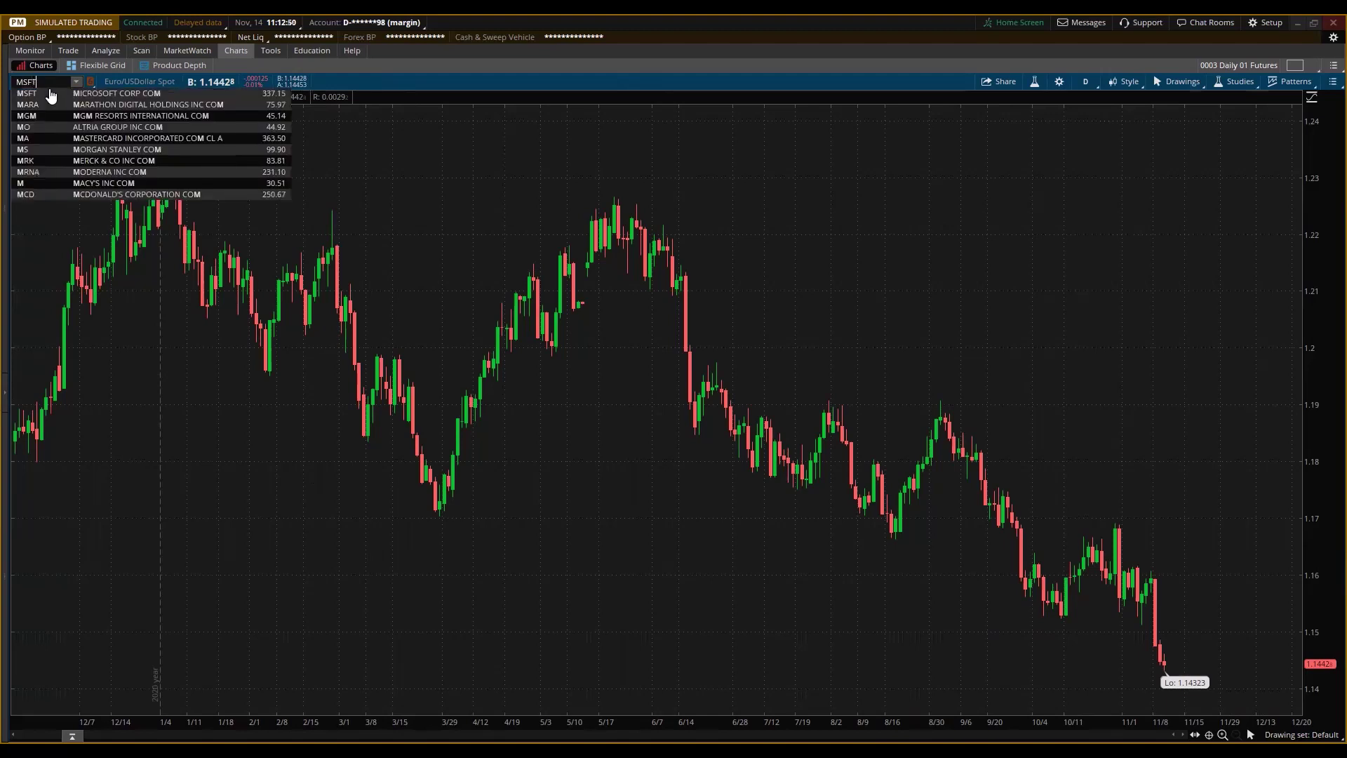
pyautogui.press('Return')
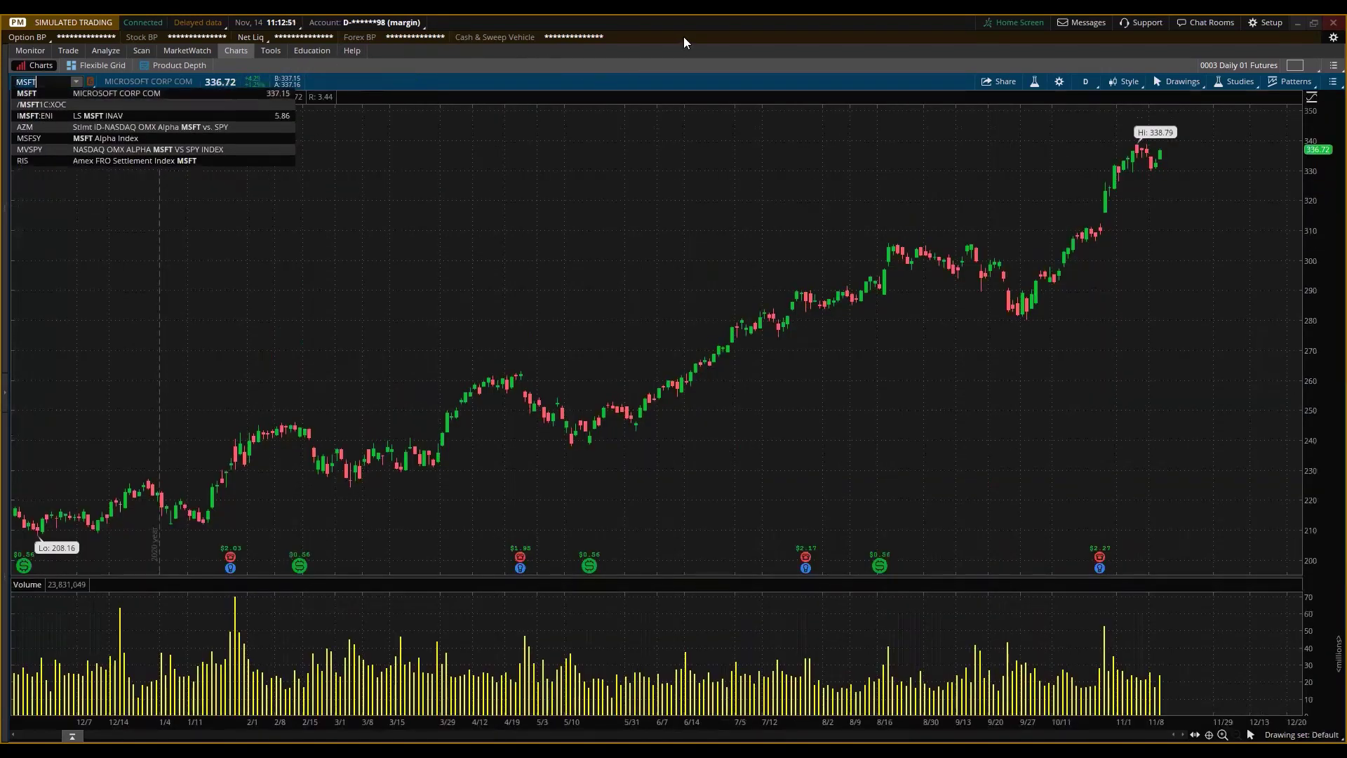
# Step: Switch the MSFT chart to the '5 D : 15m' favorite timeframe
pyautogui.click(1056, 82)
pyautogui.click(754, 193)
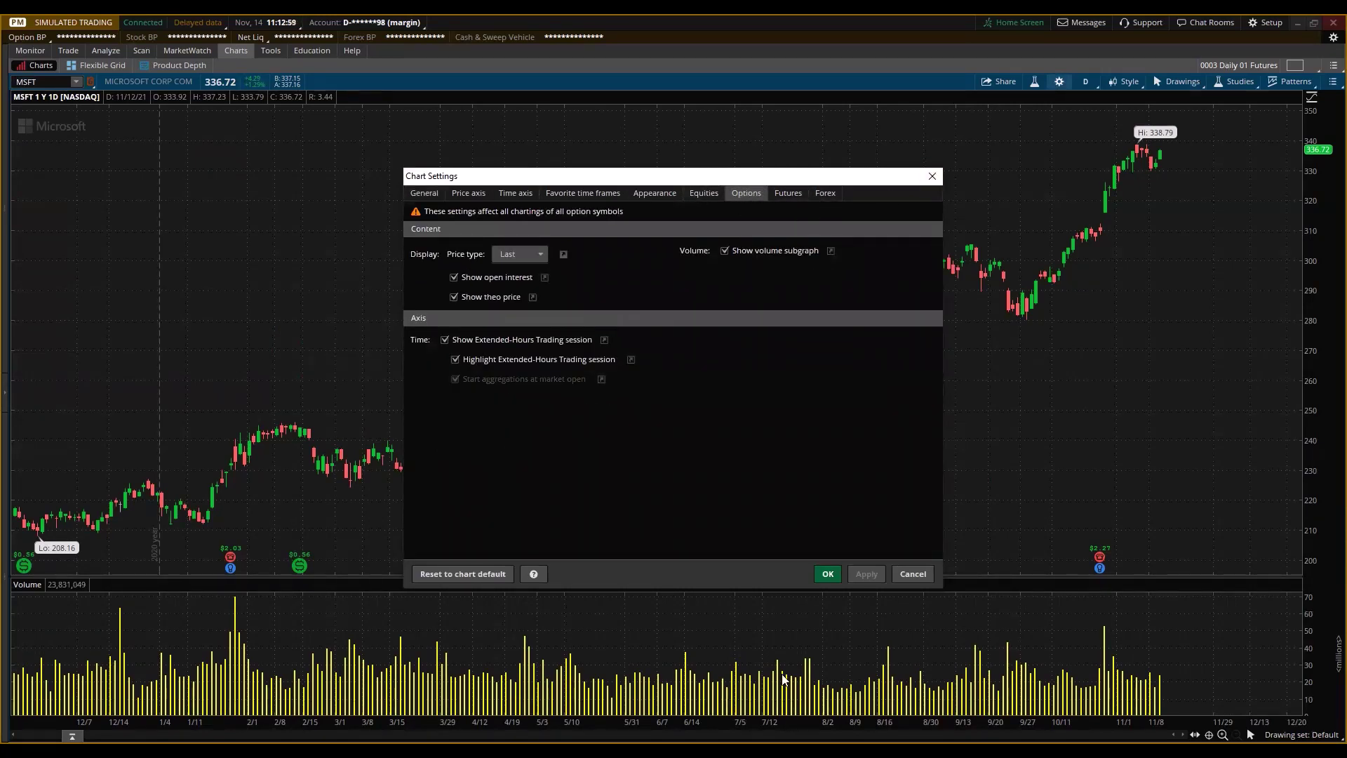
pyautogui.click(826, 574)
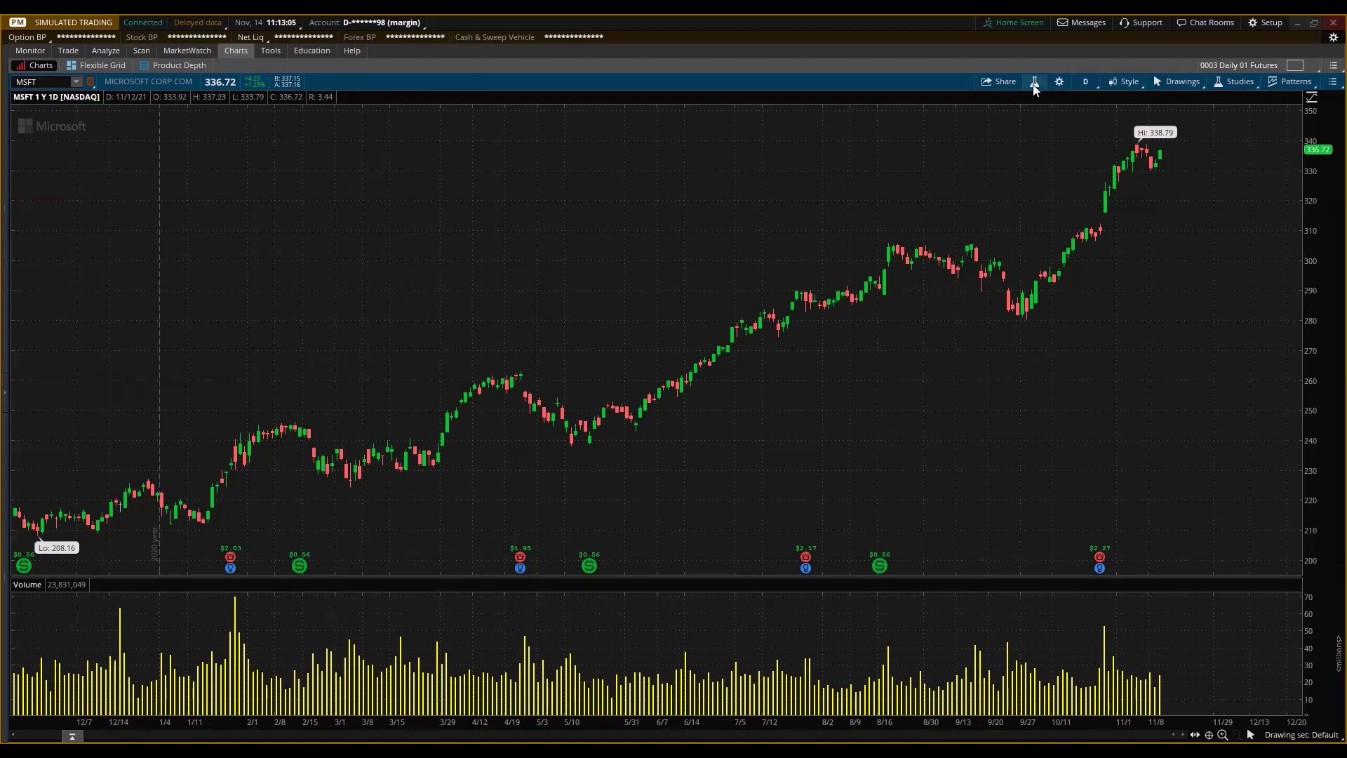
pyautogui.click(1086, 82)
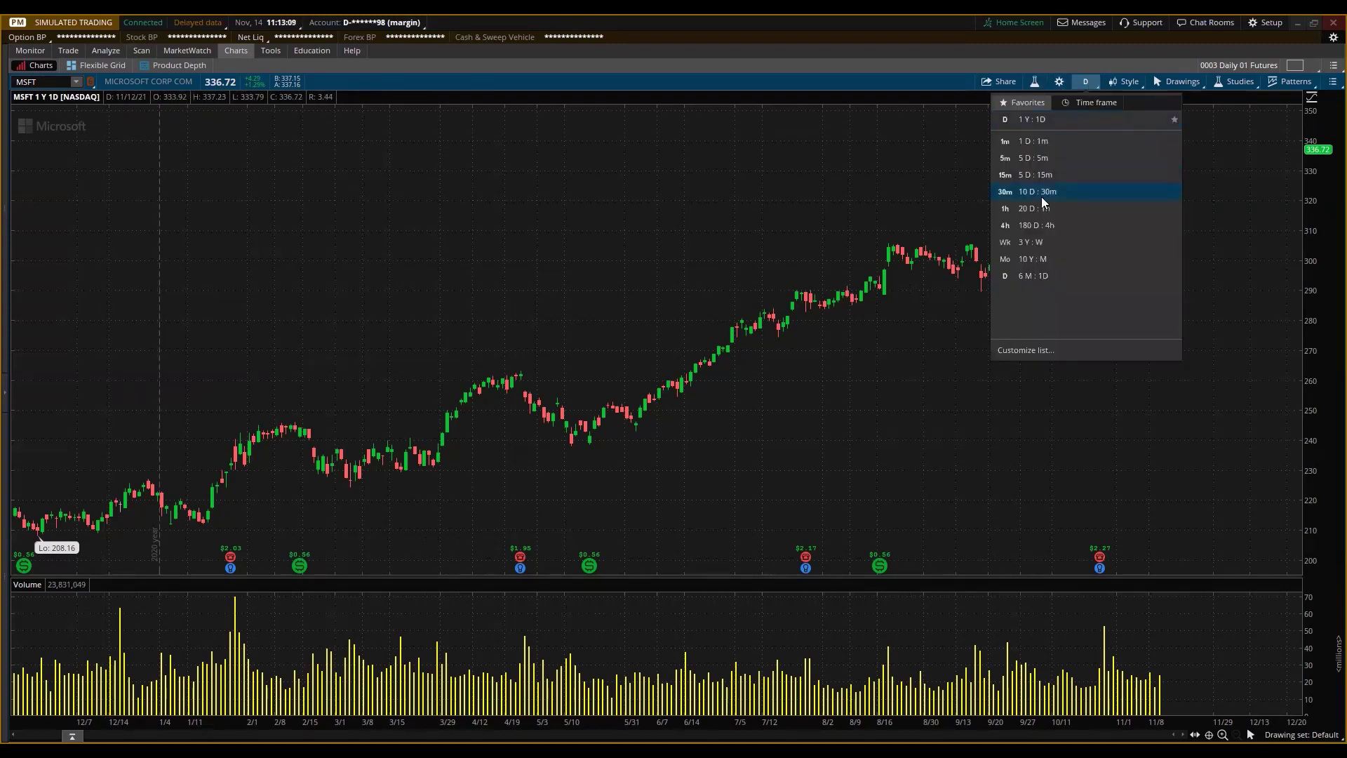
pyautogui.click(1039, 174)
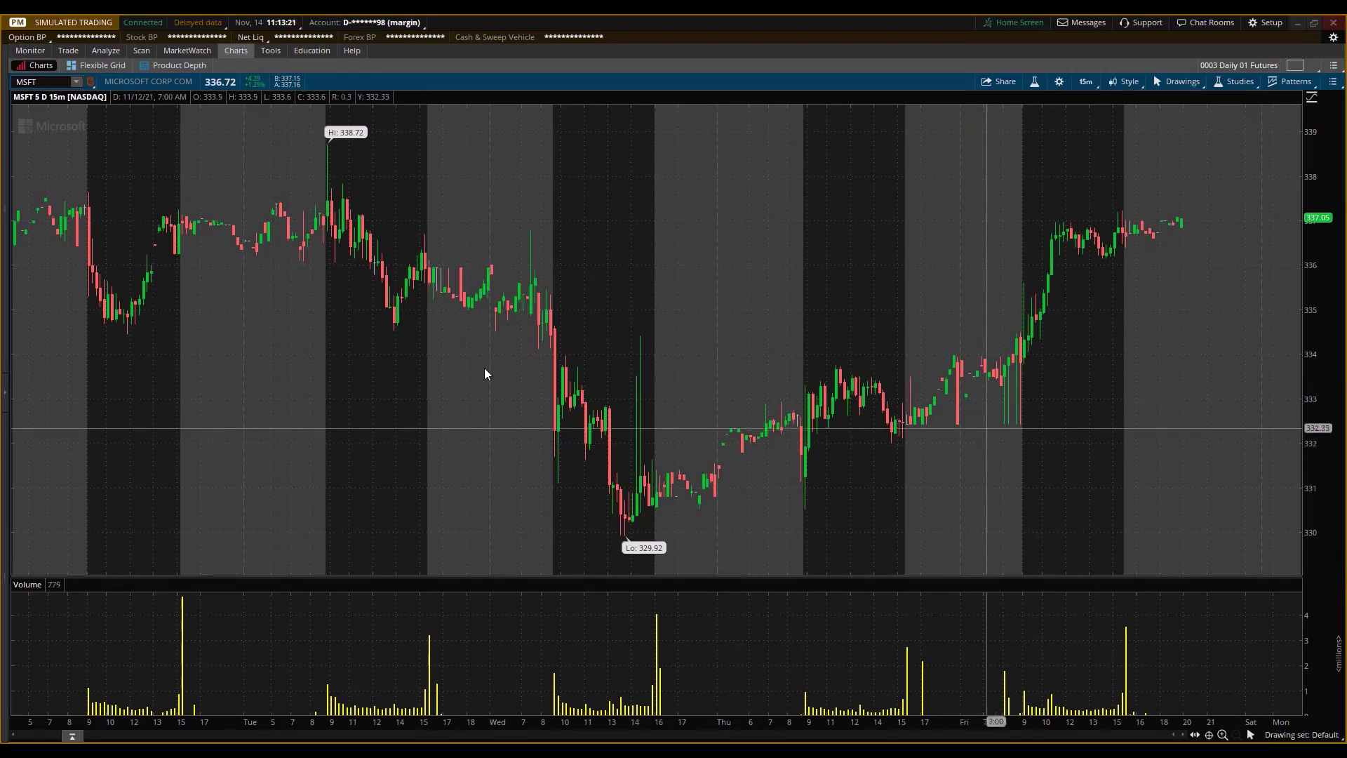
pyautogui.click(56, 81)
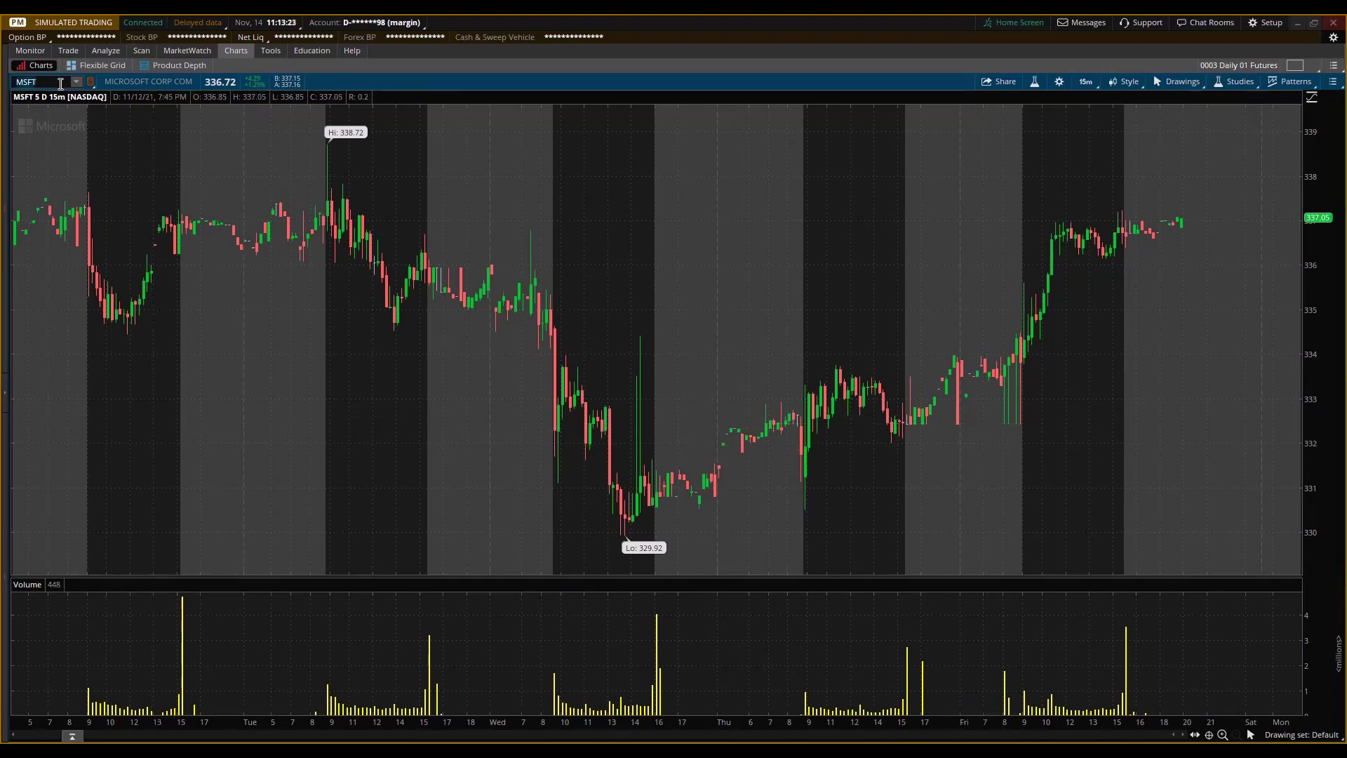
pyautogui.write('/ES')
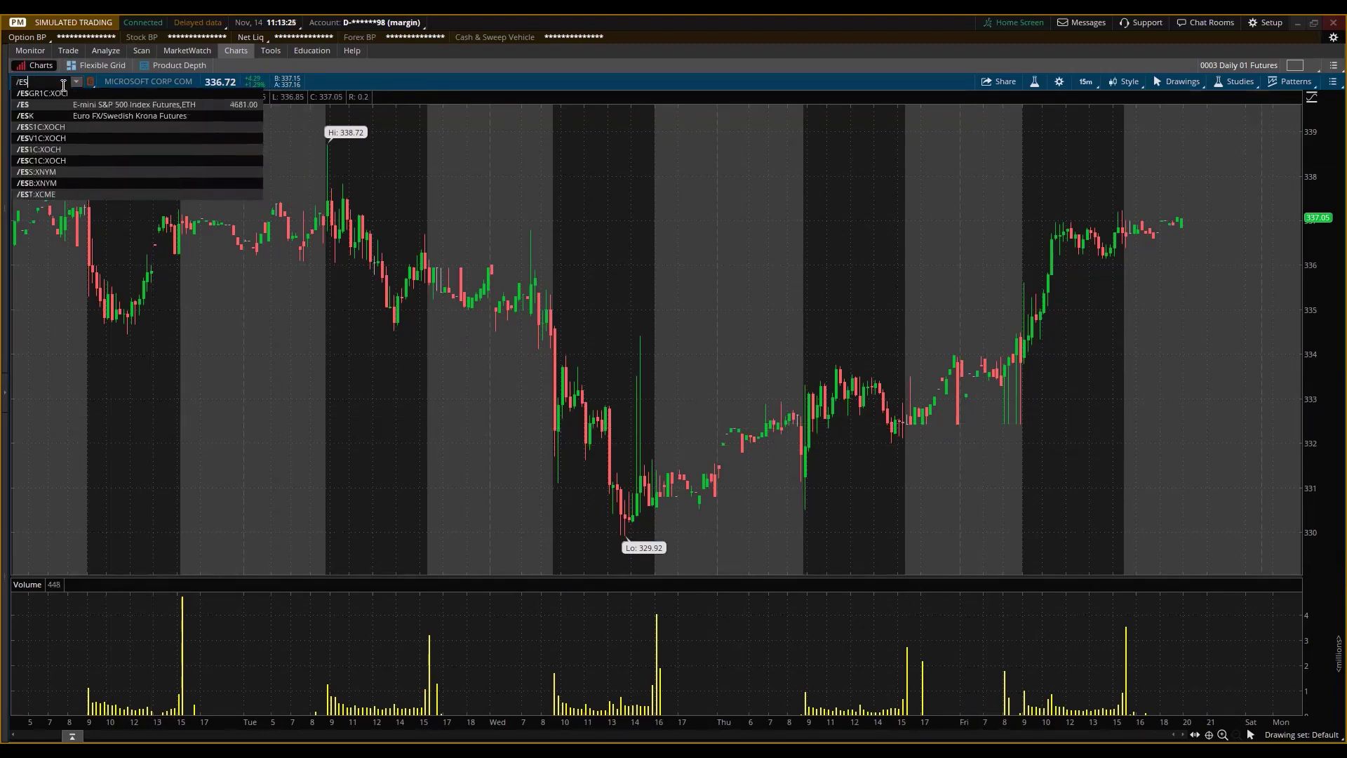
pyautogui.press('Return')
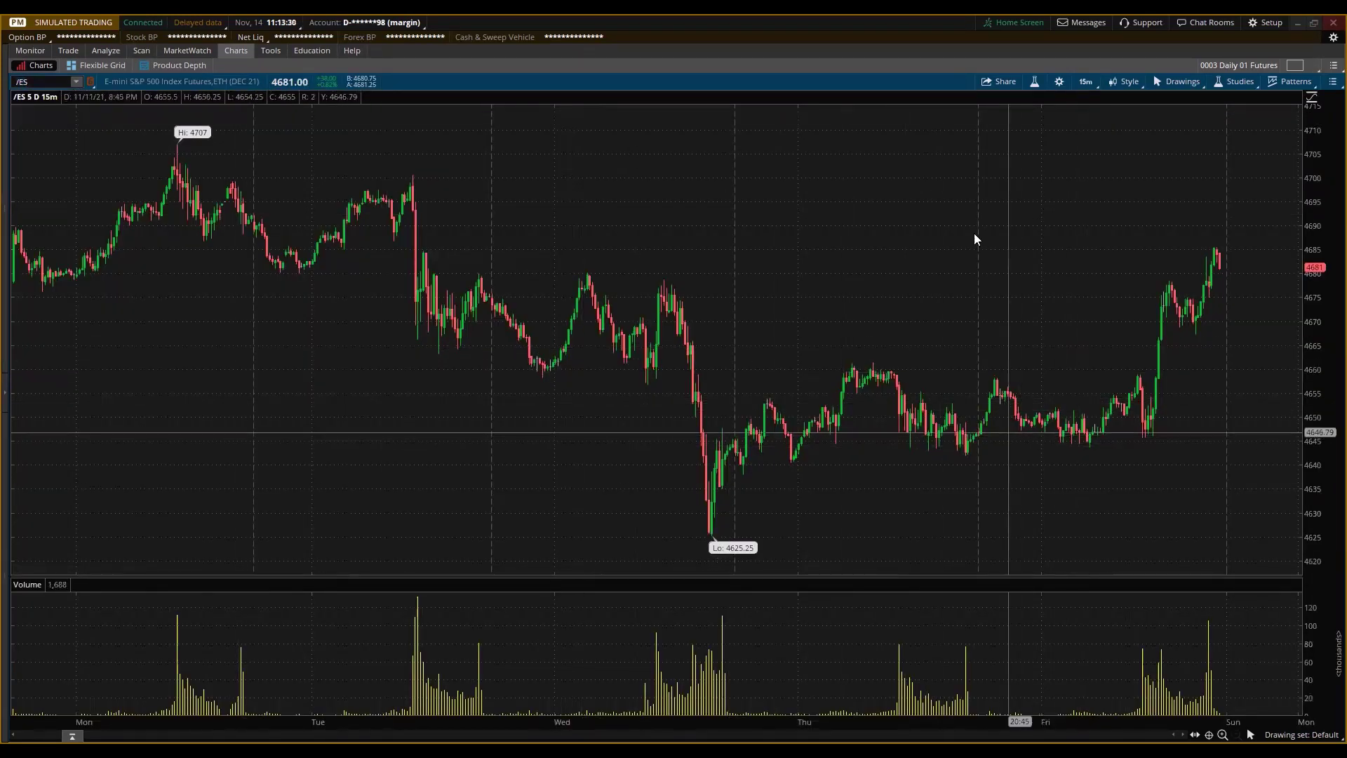
pyautogui.click(1058, 81)
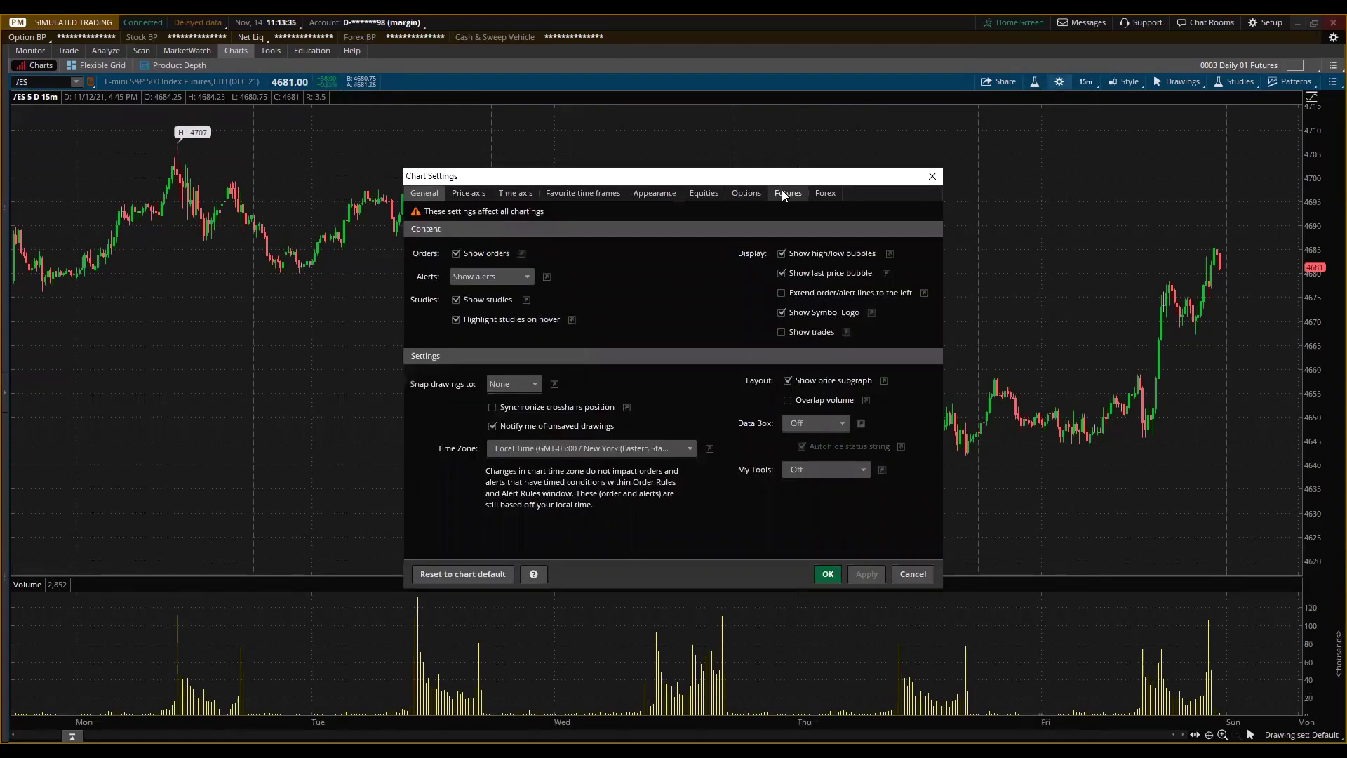
pyautogui.click(784, 193)
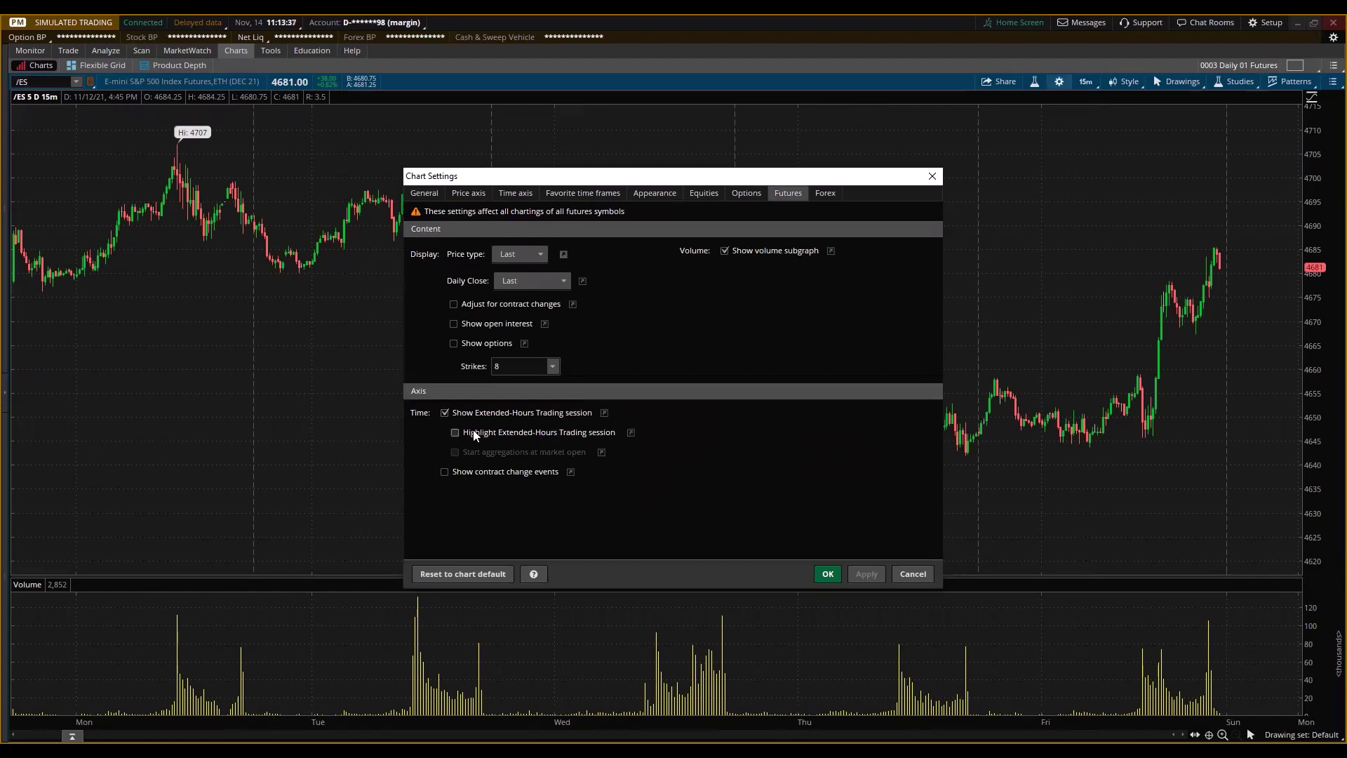
pyautogui.click(931, 176)
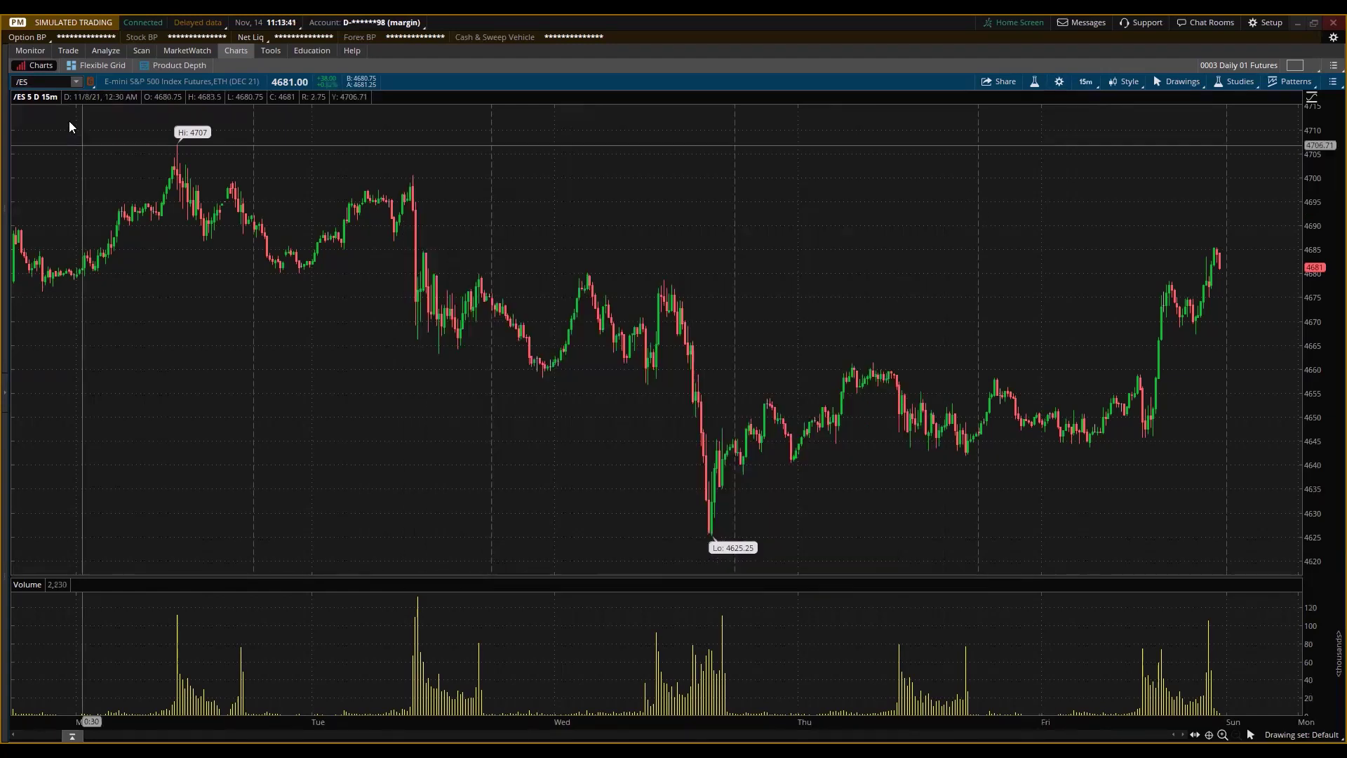
pyautogui.click(54, 82)
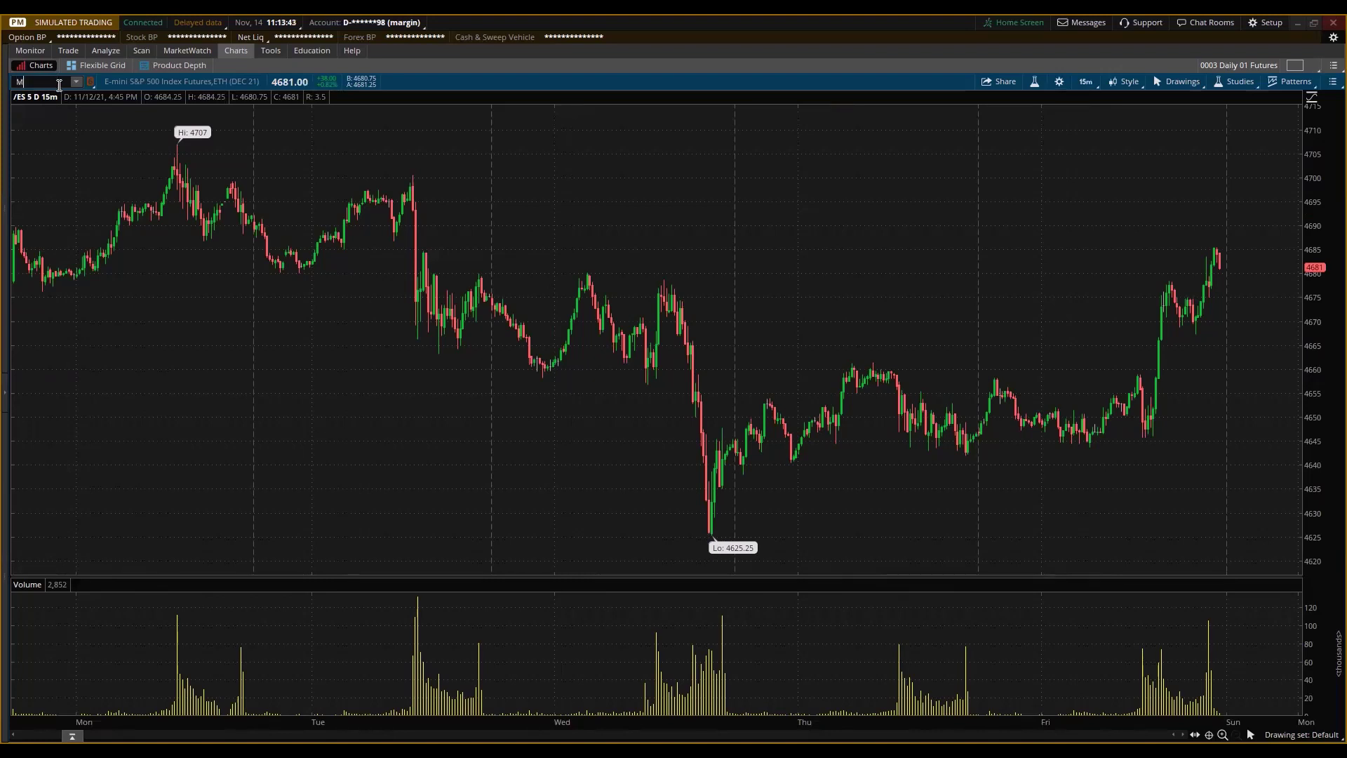
pyautogui.write('MSFT')
pyautogui.press('Return')
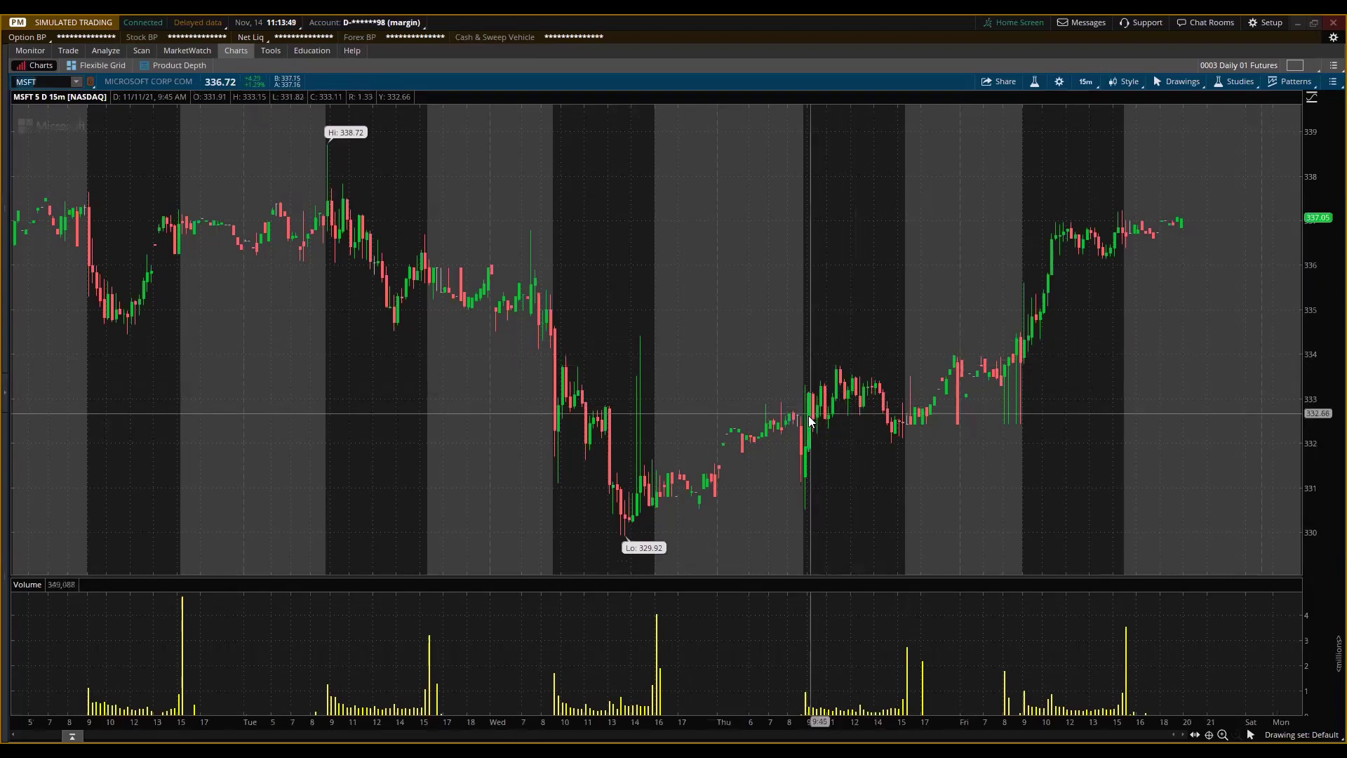
# Step: Turn on Highlight Extended-Hours Trading session on the Futures tab and close settings
pyautogui.click(1058, 81)
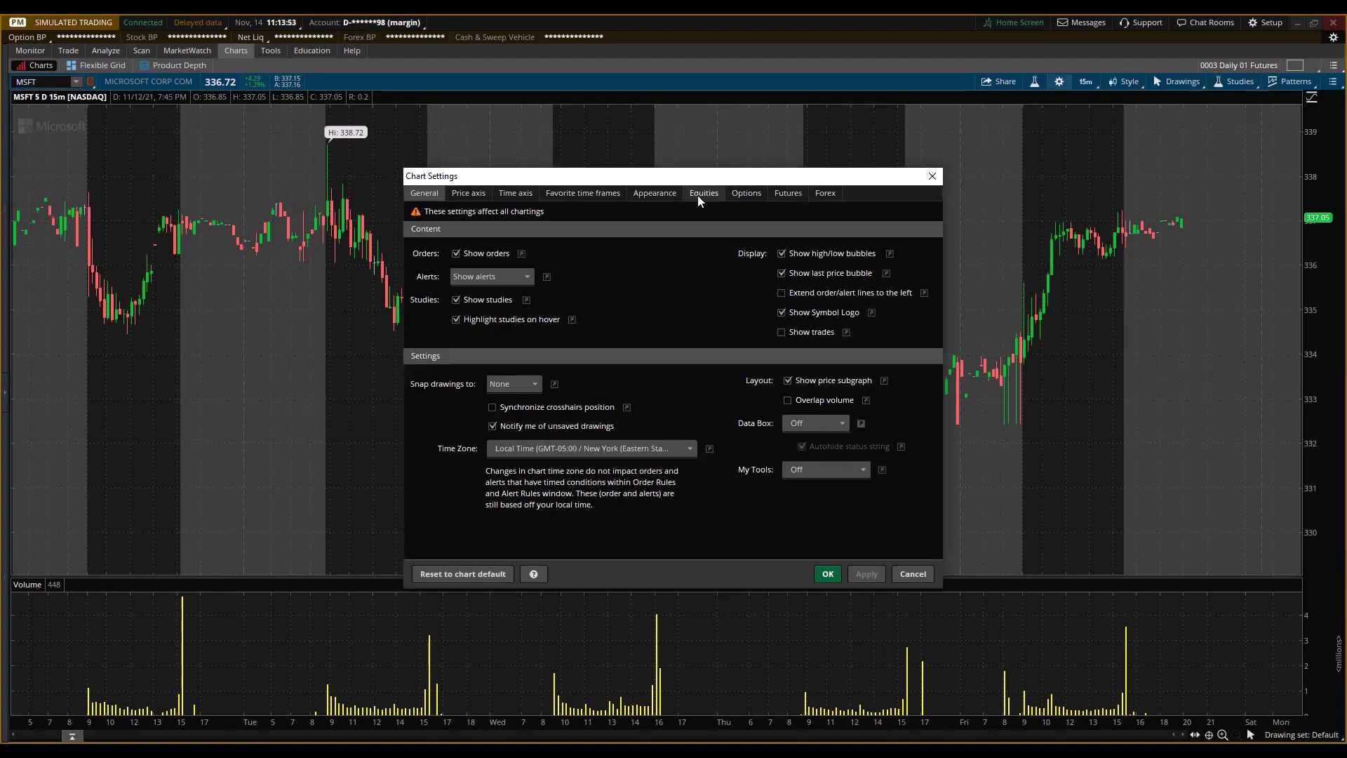
pyautogui.click(702, 193)
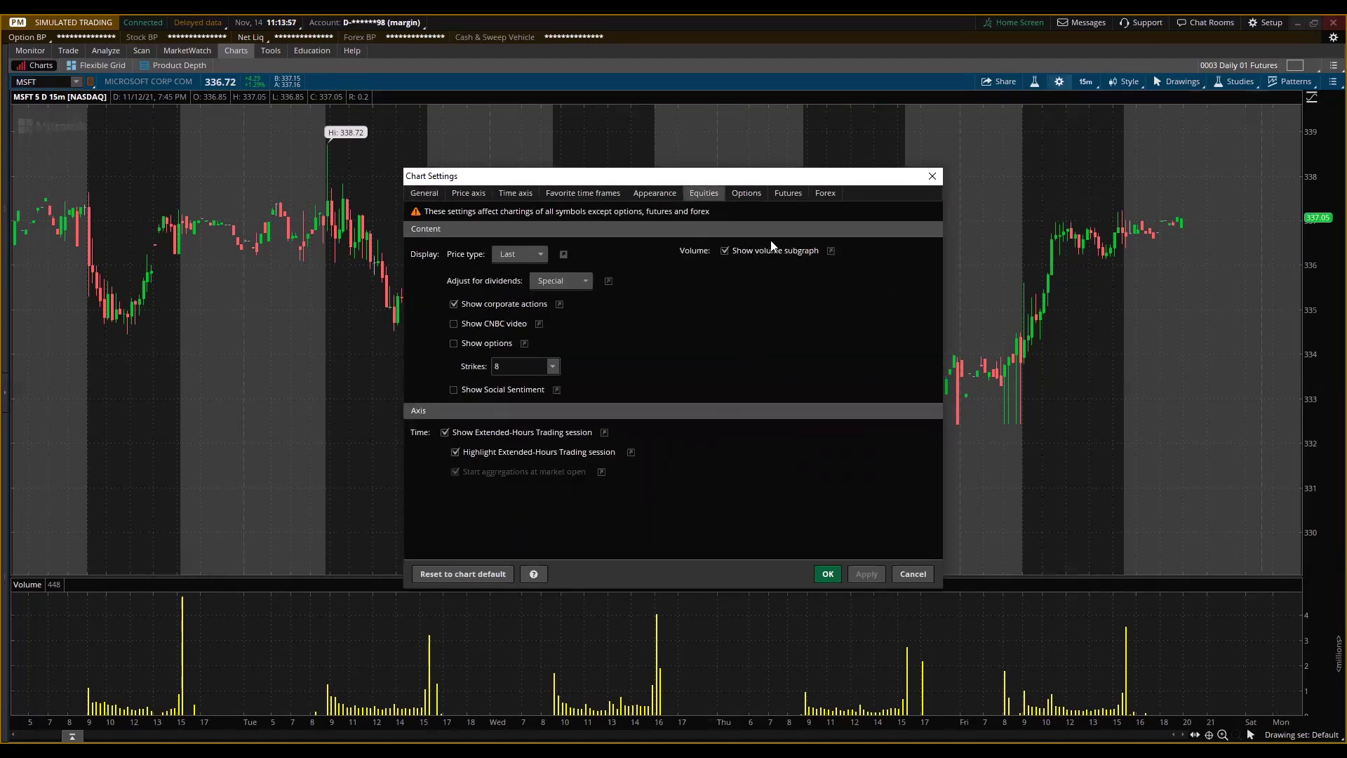
pyautogui.click(789, 195)
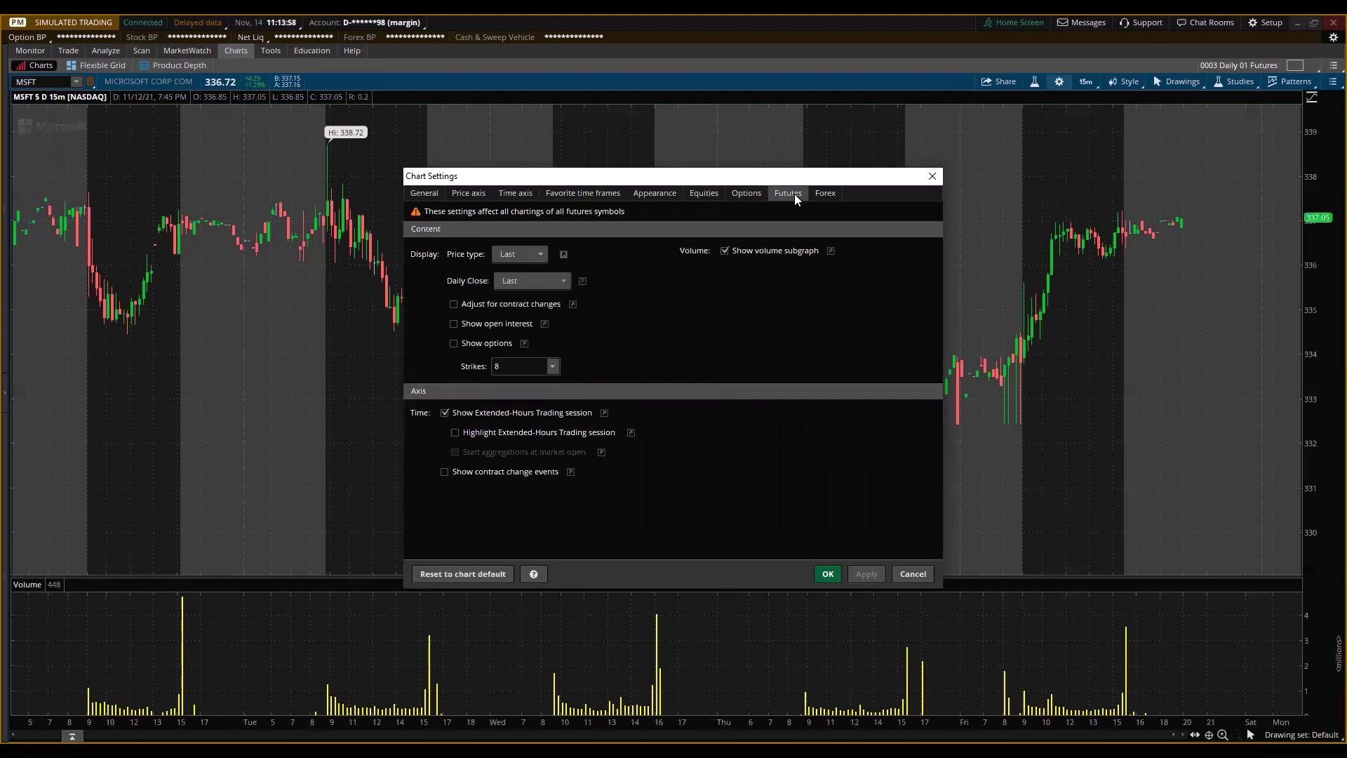
pyautogui.click(455, 432)
pyautogui.click(827, 575)
# Step: Load the /CL crude oil chart, then the /ES futures chart
pyautogui.click(50, 85)
pyautogui.write('/')
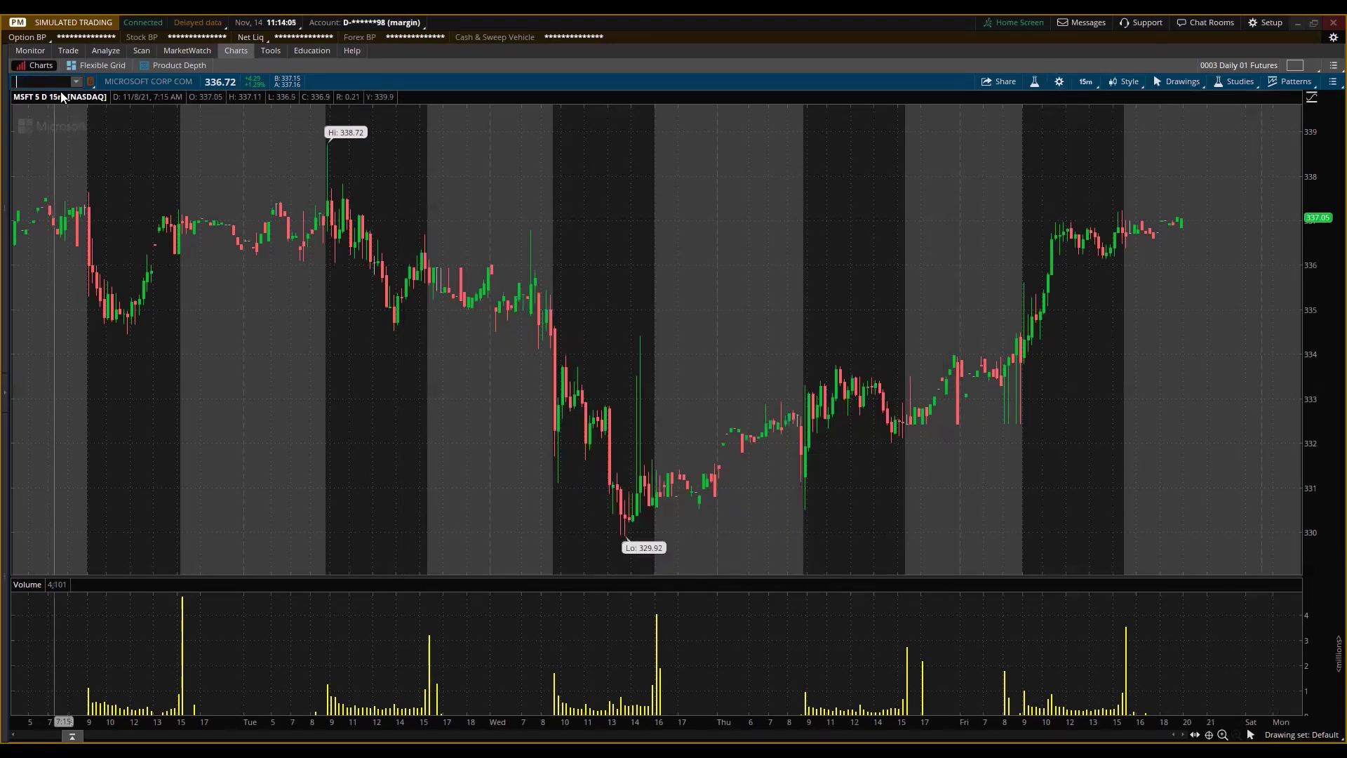
pyautogui.write('CL')
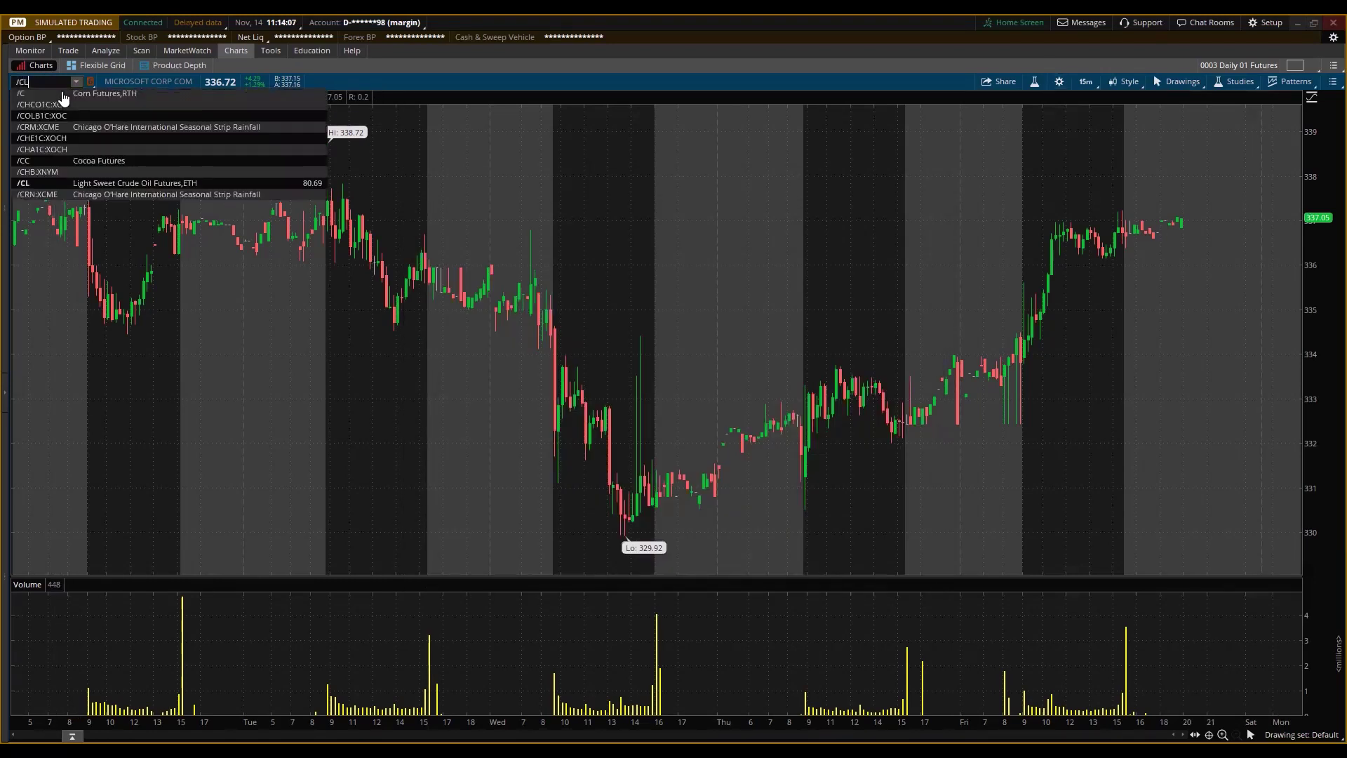
pyautogui.press('Return')
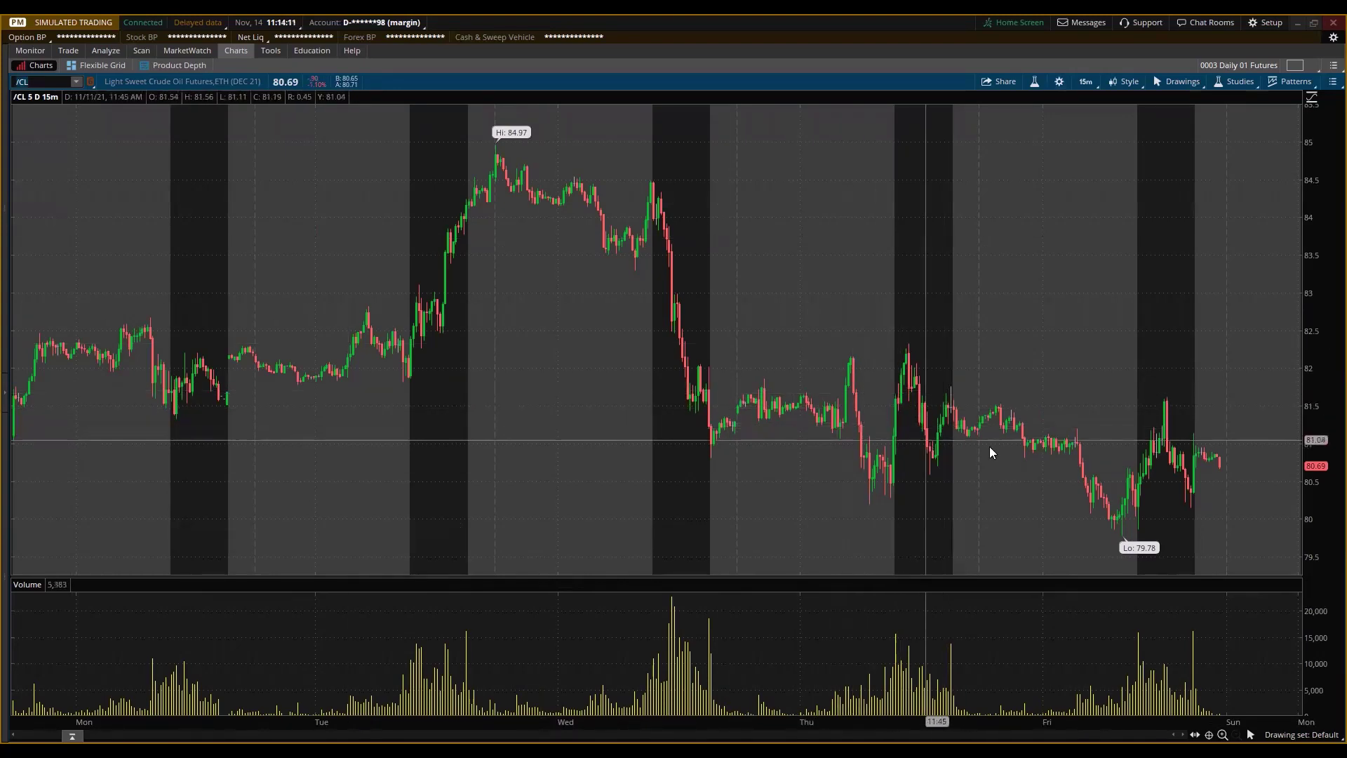
pyautogui.click(39, 82)
pyautogui.write('/ES')
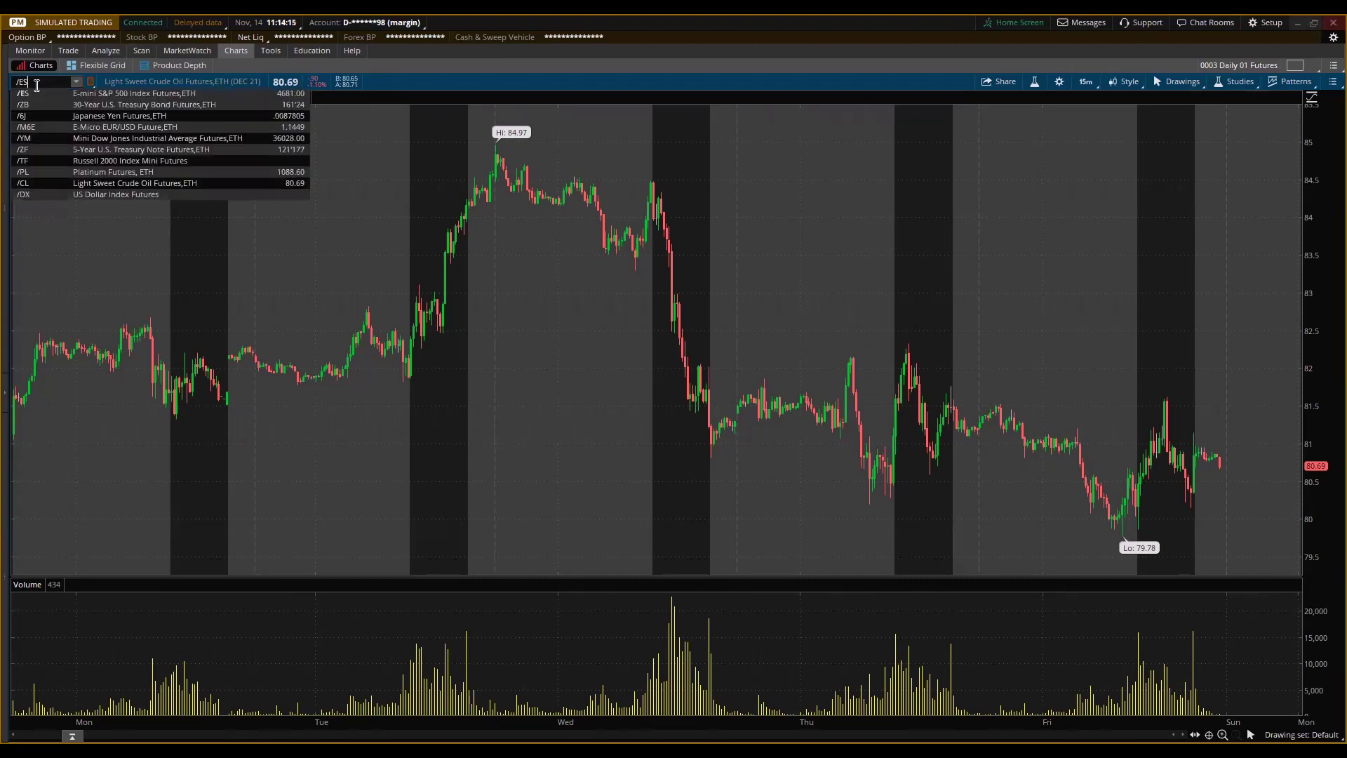
pyautogui.press('Return')
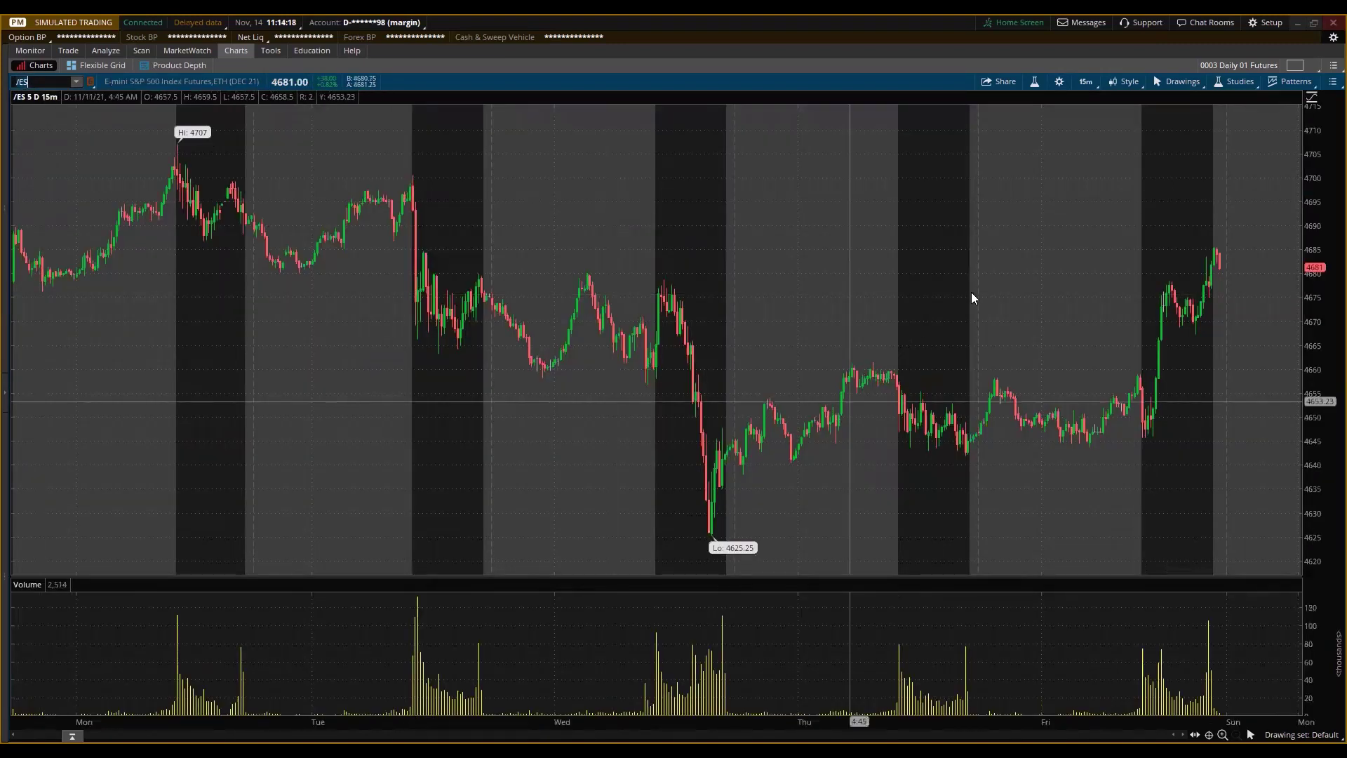
# Step: Switch the chart to the 1 Y : 1D timeframe and load MSFT
pyautogui.click(1083, 80)
pyautogui.click(1030, 224)
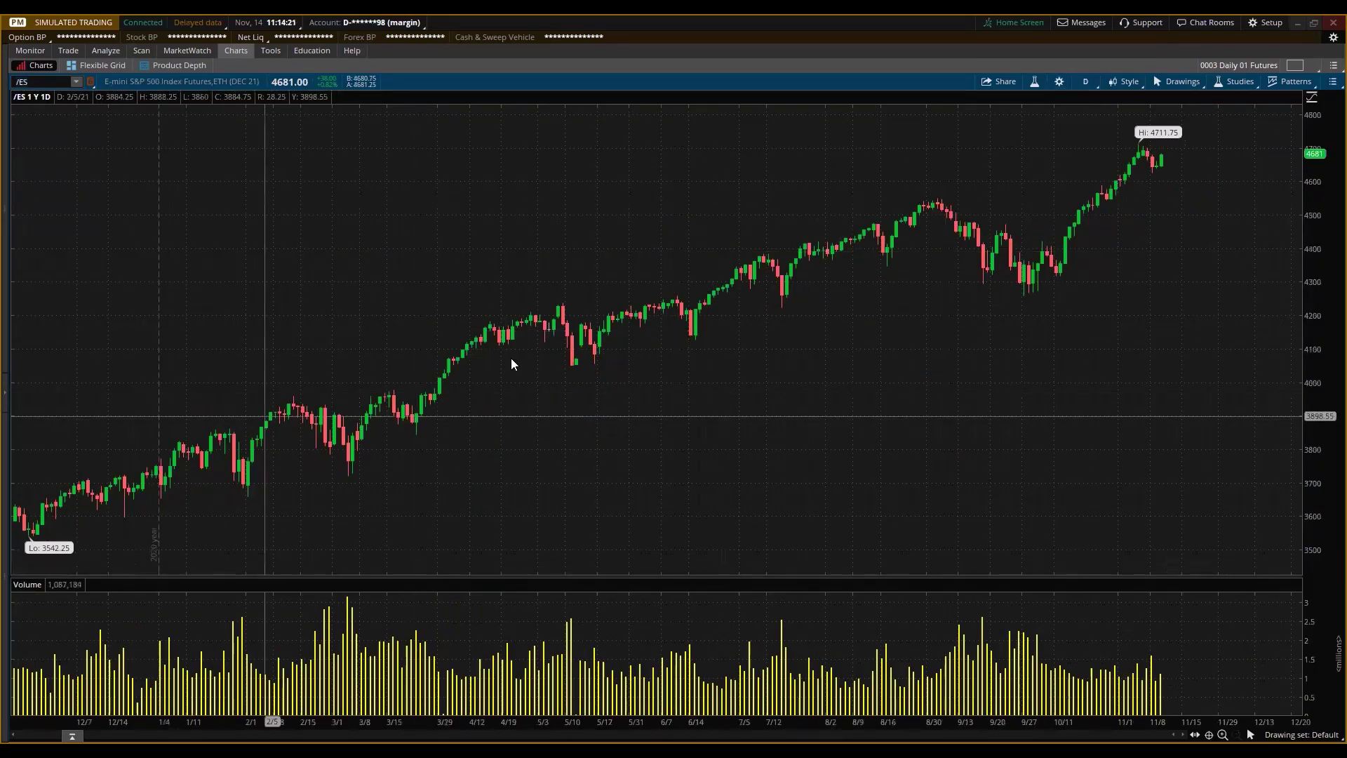
pyautogui.click(39, 85)
pyautogui.write('M')
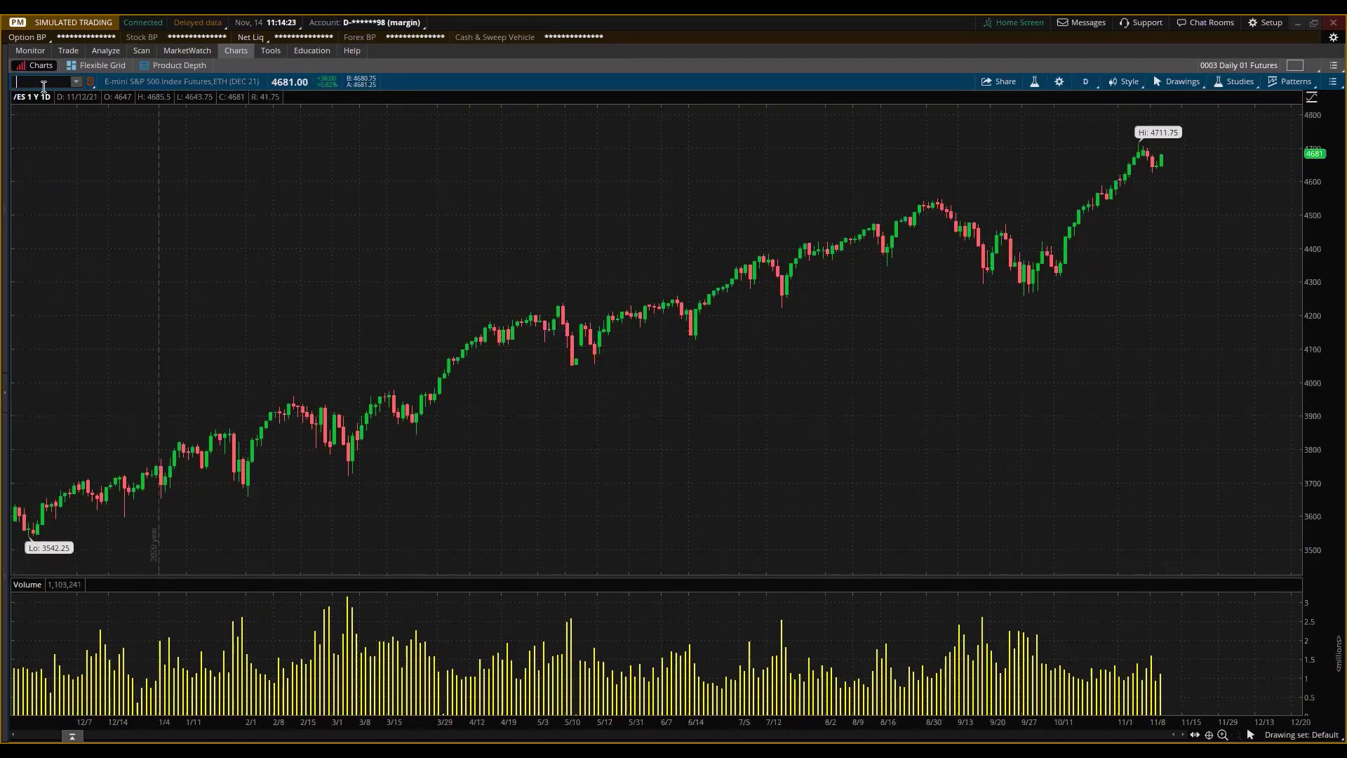
pyautogui.write('SFT')
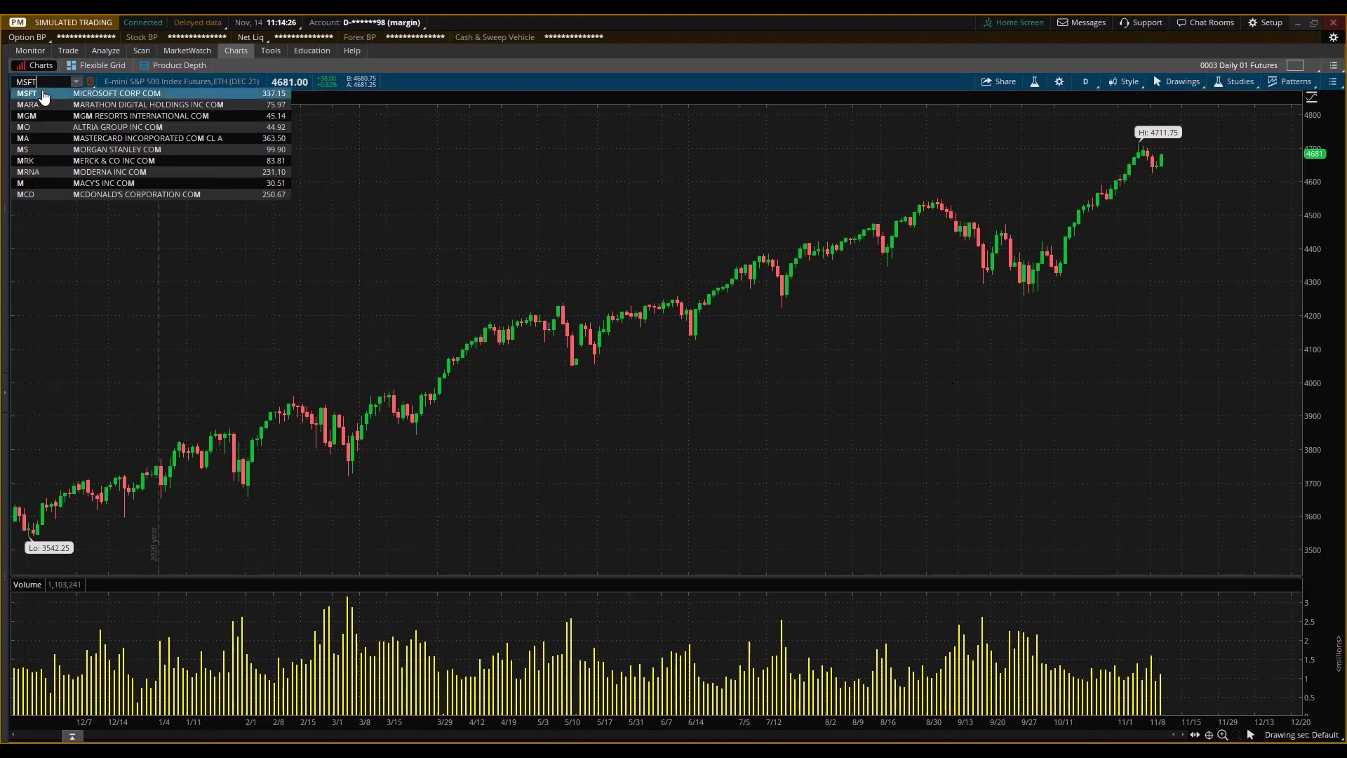
pyautogui.press('Return')
pyautogui.click(113, 372)
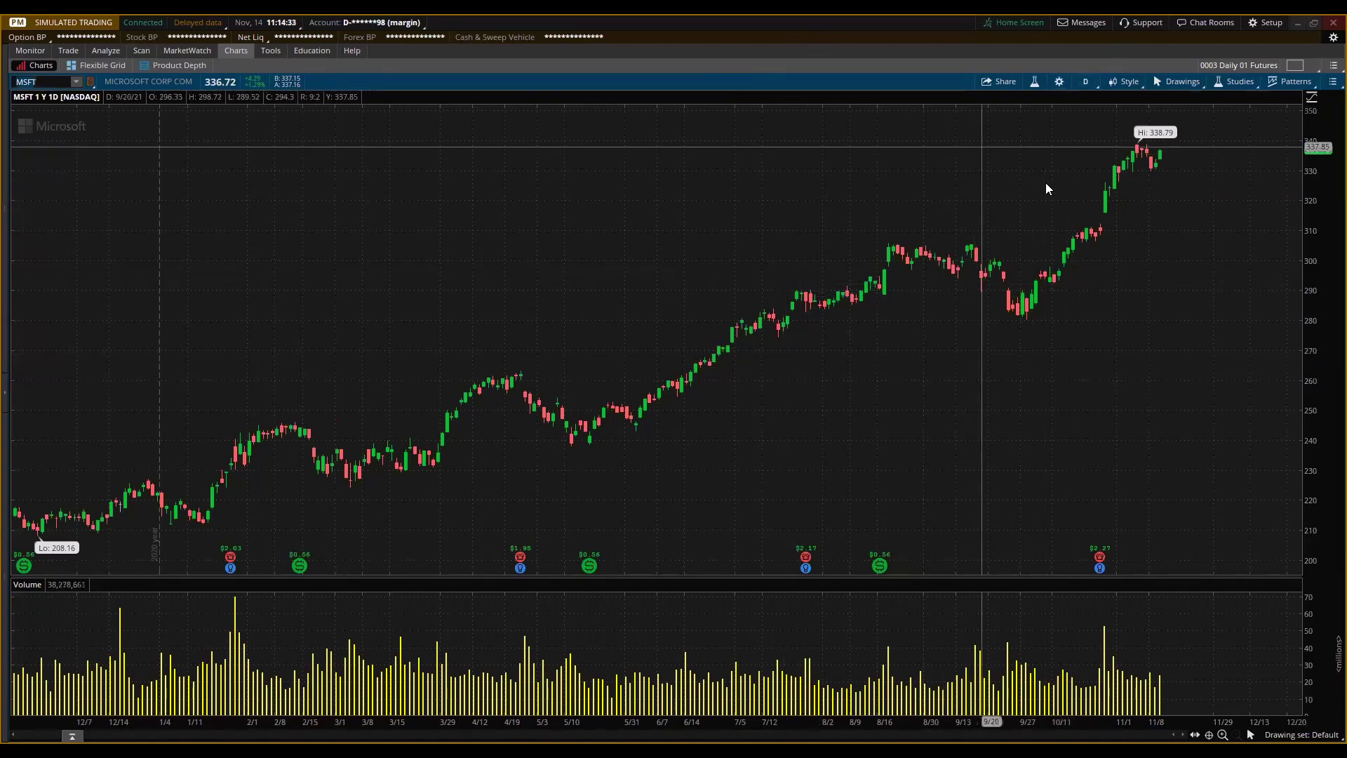
# Step: Save the MSFT daily chart as style '01 Template Basic Daily Candle', including patterns and study set
pyautogui.click(1122, 84)
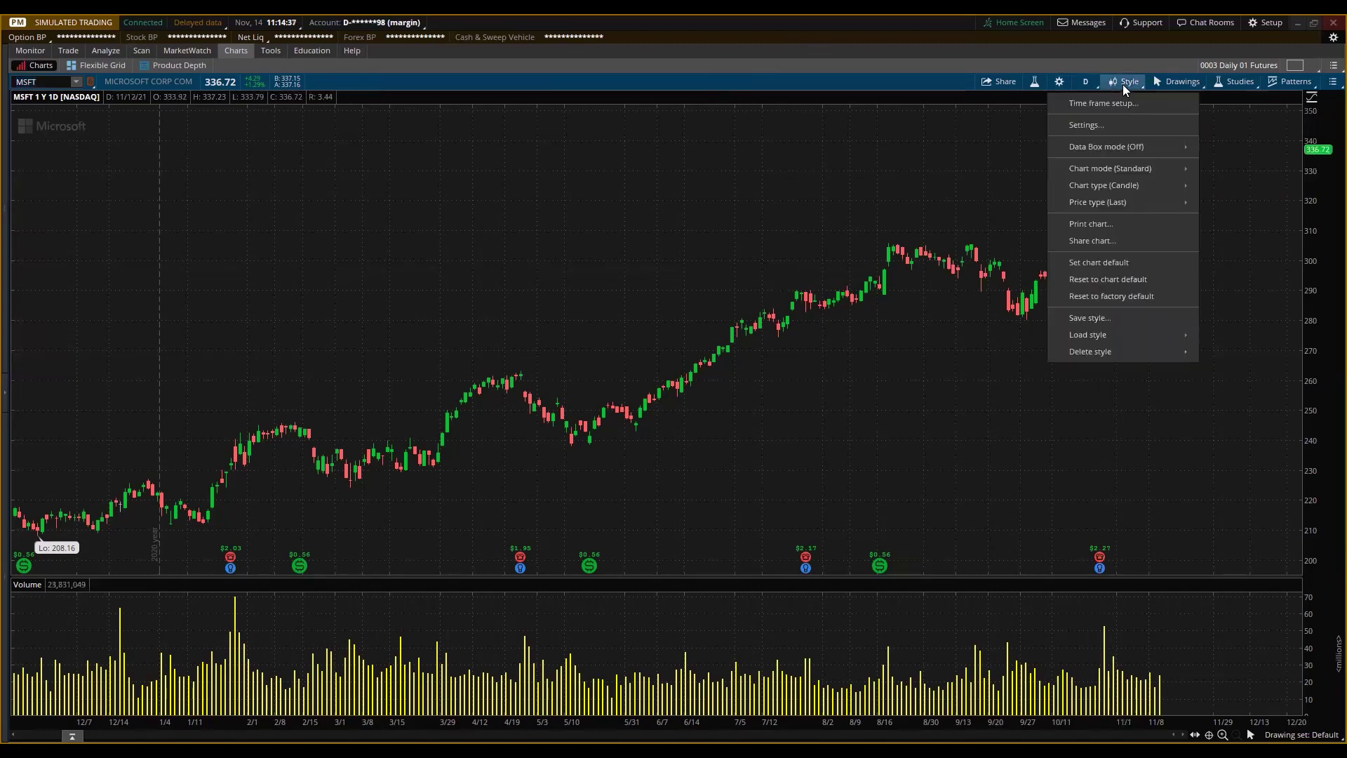
pyautogui.click(1081, 320)
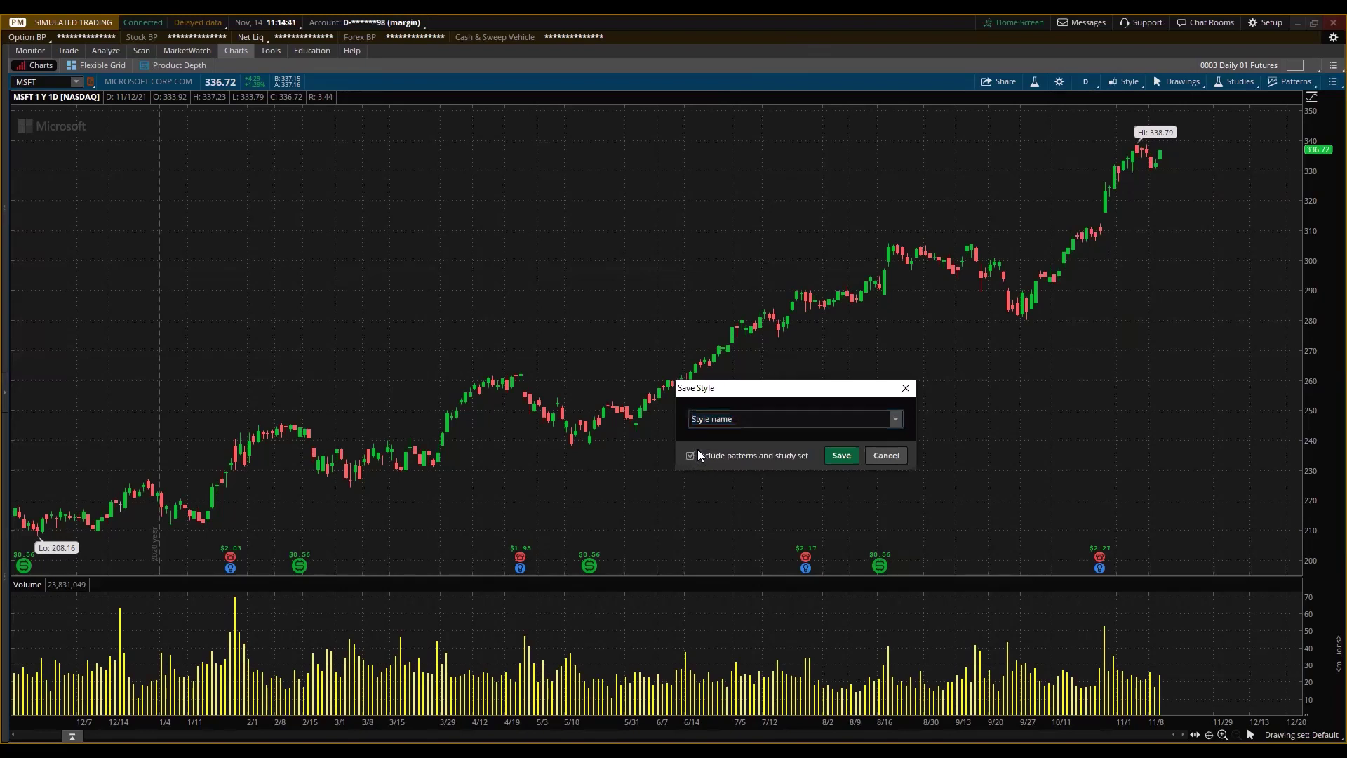
pyautogui.click(829, 421)
pyautogui.write('01')
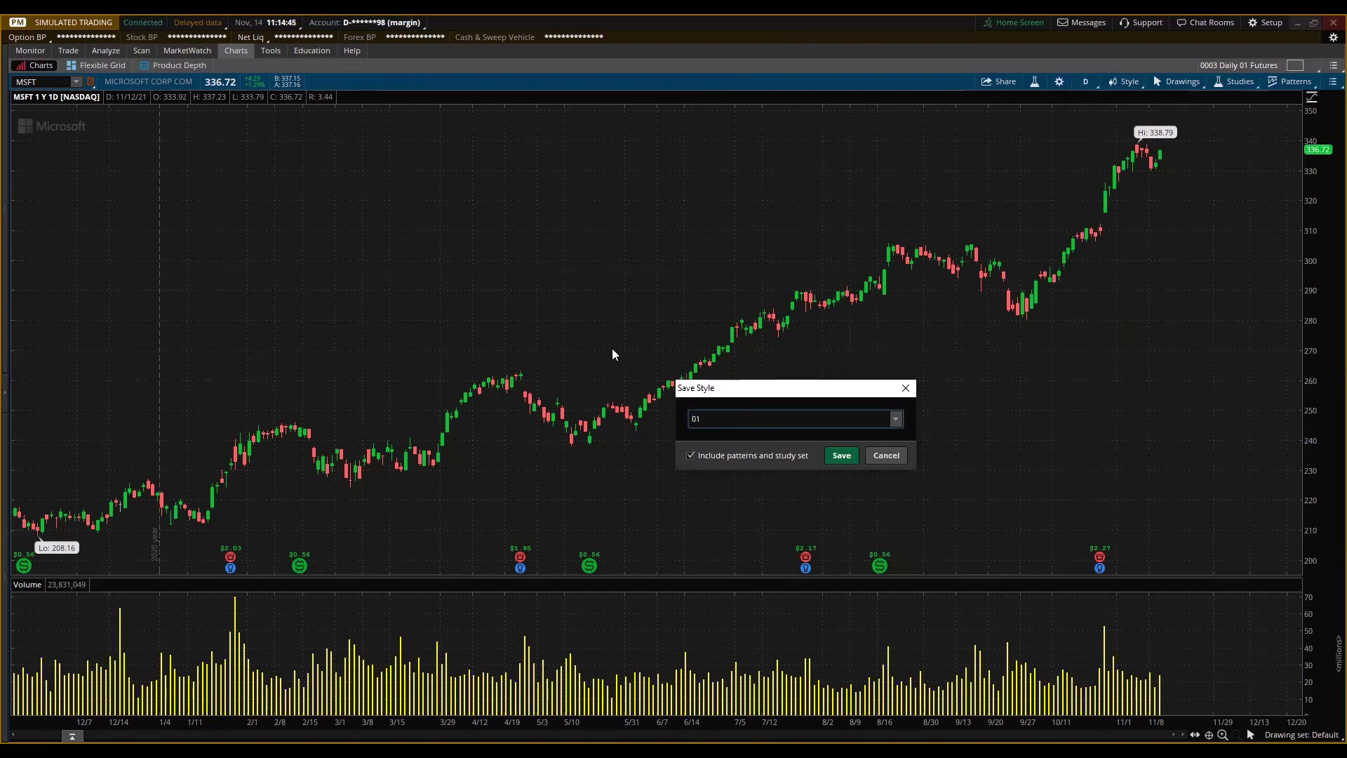
pyautogui.write(' Basi')
pyautogui.write('c')
pyautogui.write('Template')
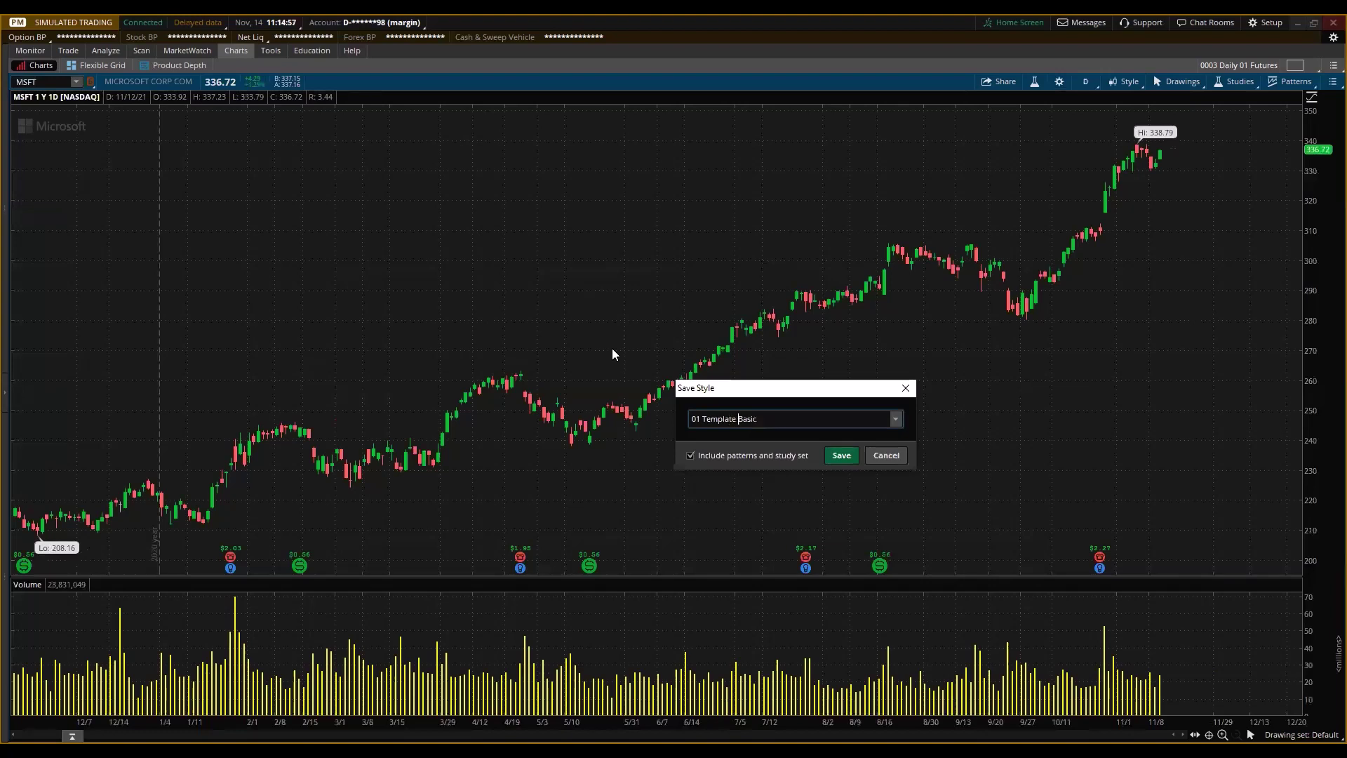
pyautogui.press('End')
pyautogui.write('DAily')
pyautogui.press('BackSpace')
pyautogui.press('BackSpace')
pyautogui.press('BackSpace')
pyautogui.press('BackSpace')
pyautogui.press('BackSpace')
pyautogui.write('aily Candle')
pyautogui.click(842, 456)
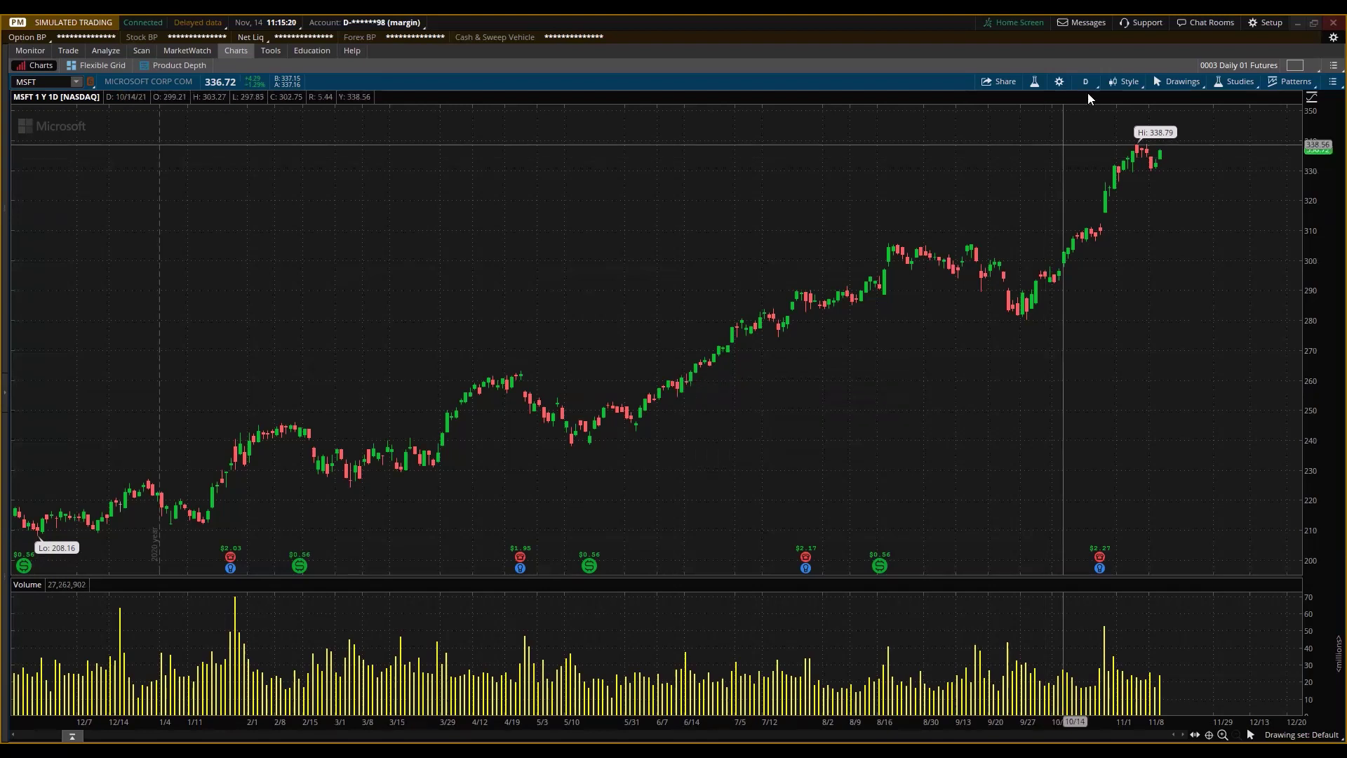
pyautogui.click(1122, 81)
pyautogui.moveTo(1077, 350)
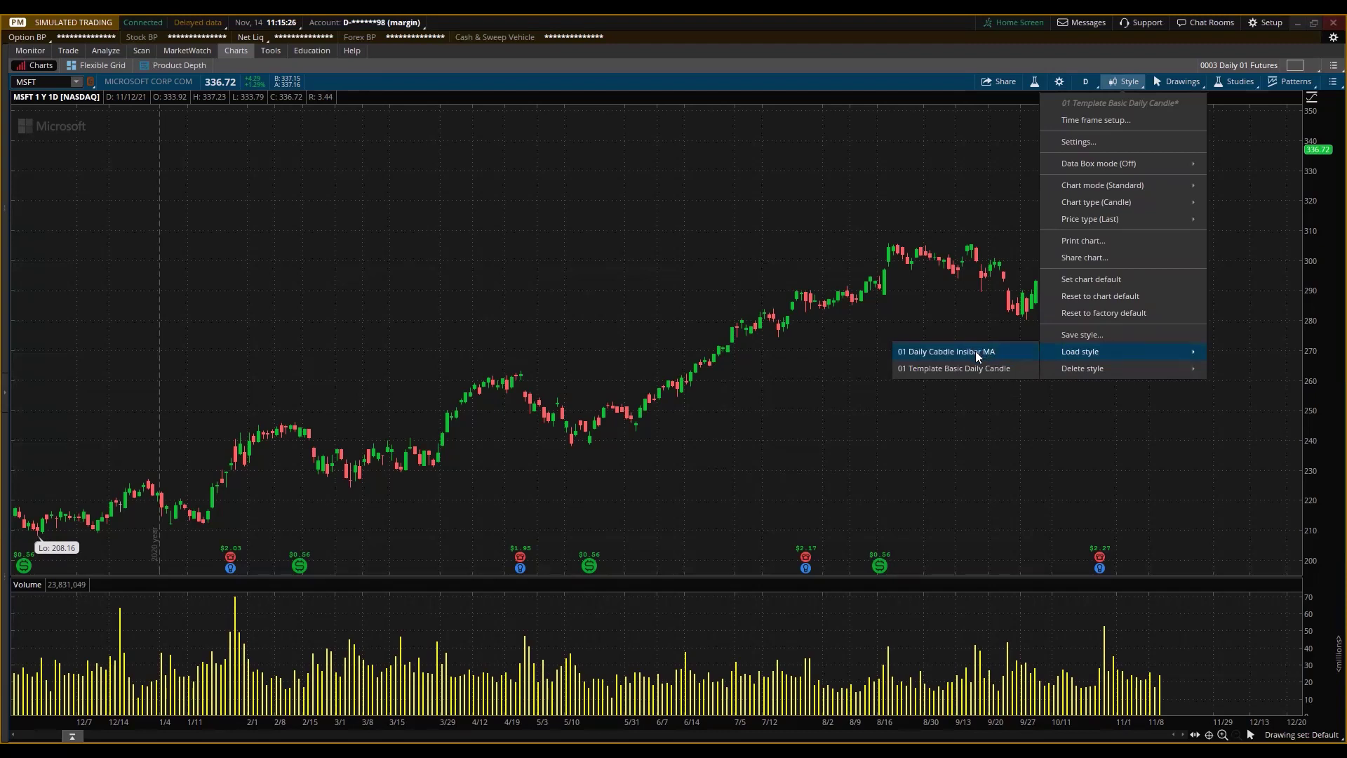
pyautogui.click(1070, 335)
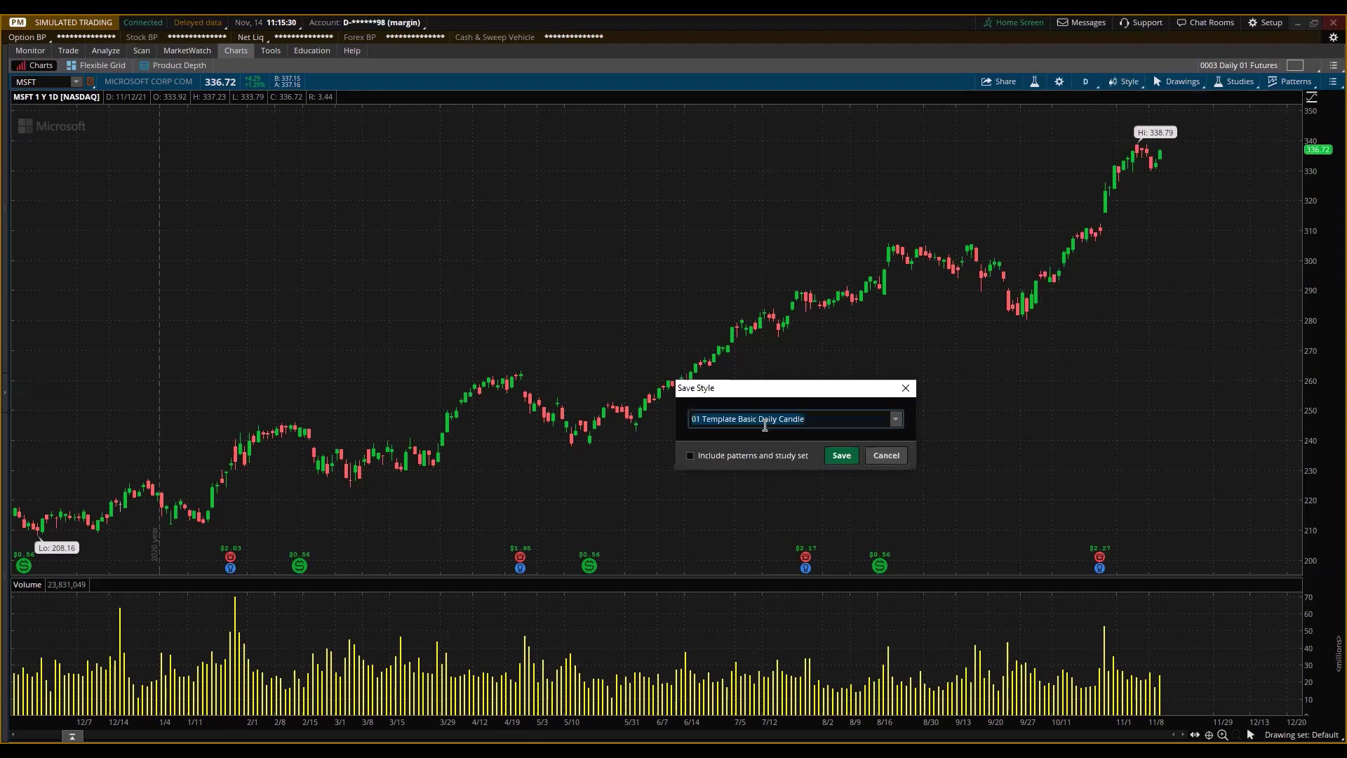
pyautogui.click(806, 422)
pyautogui.click(905, 389)
pyautogui.click(1122, 82)
pyautogui.moveTo(1058, 348)
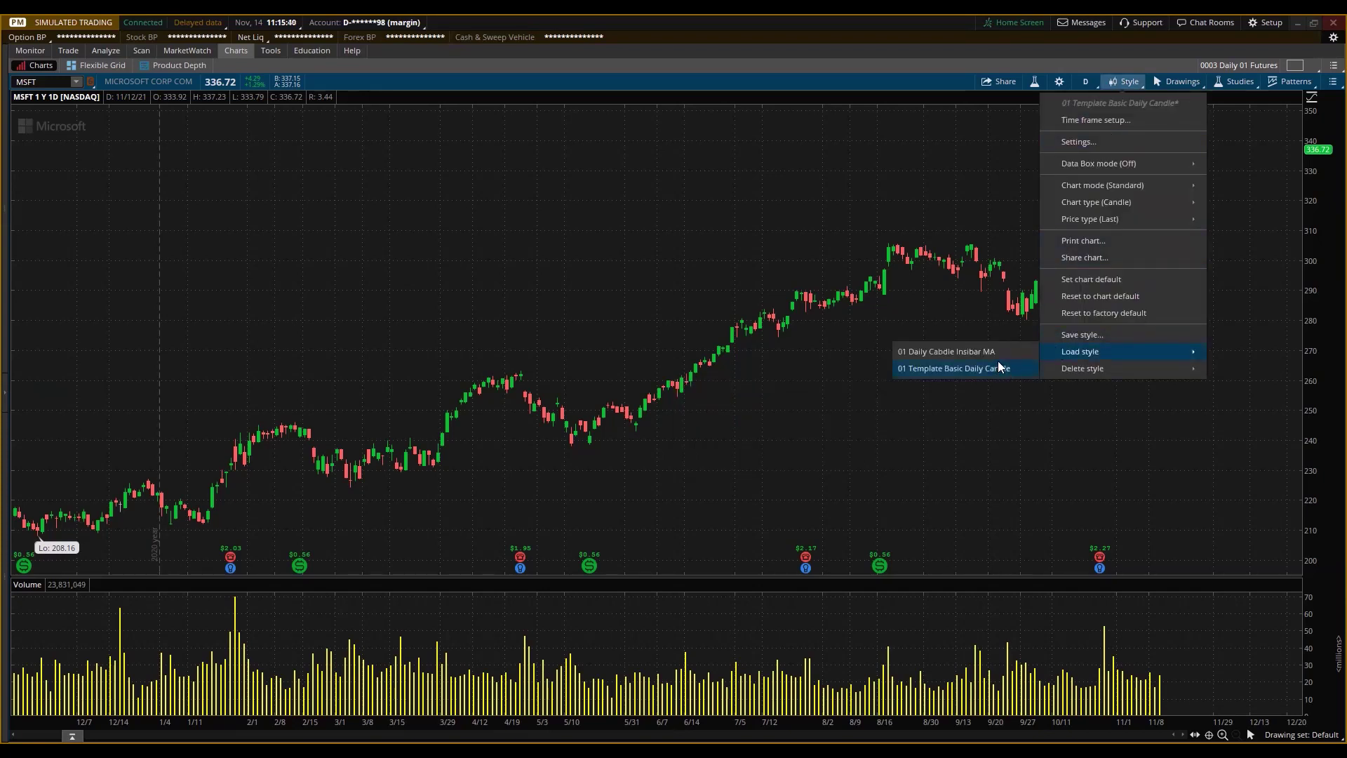
pyautogui.click(897, 65)
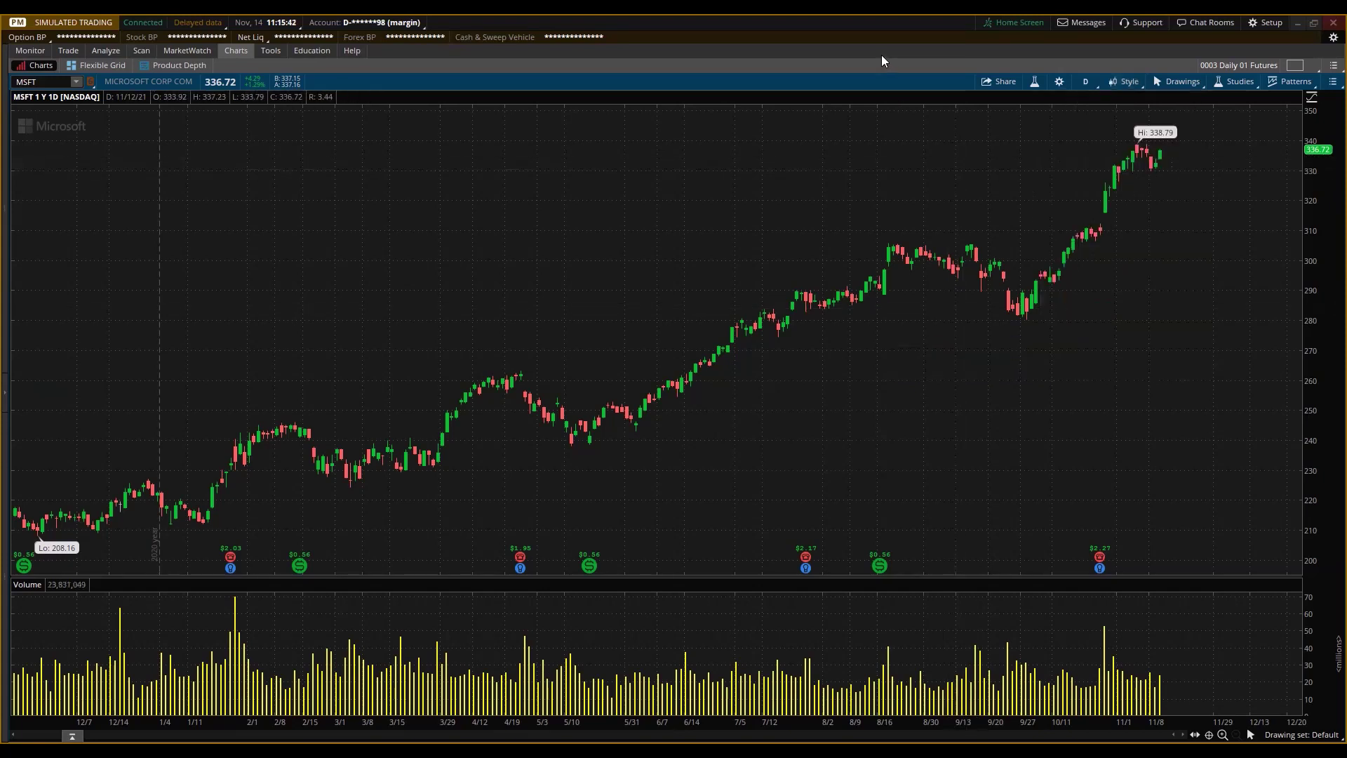
# Step: Pick 5 D : 15m as the timeframe and review Time frame setup without changes
pyautogui.click(1085, 83)
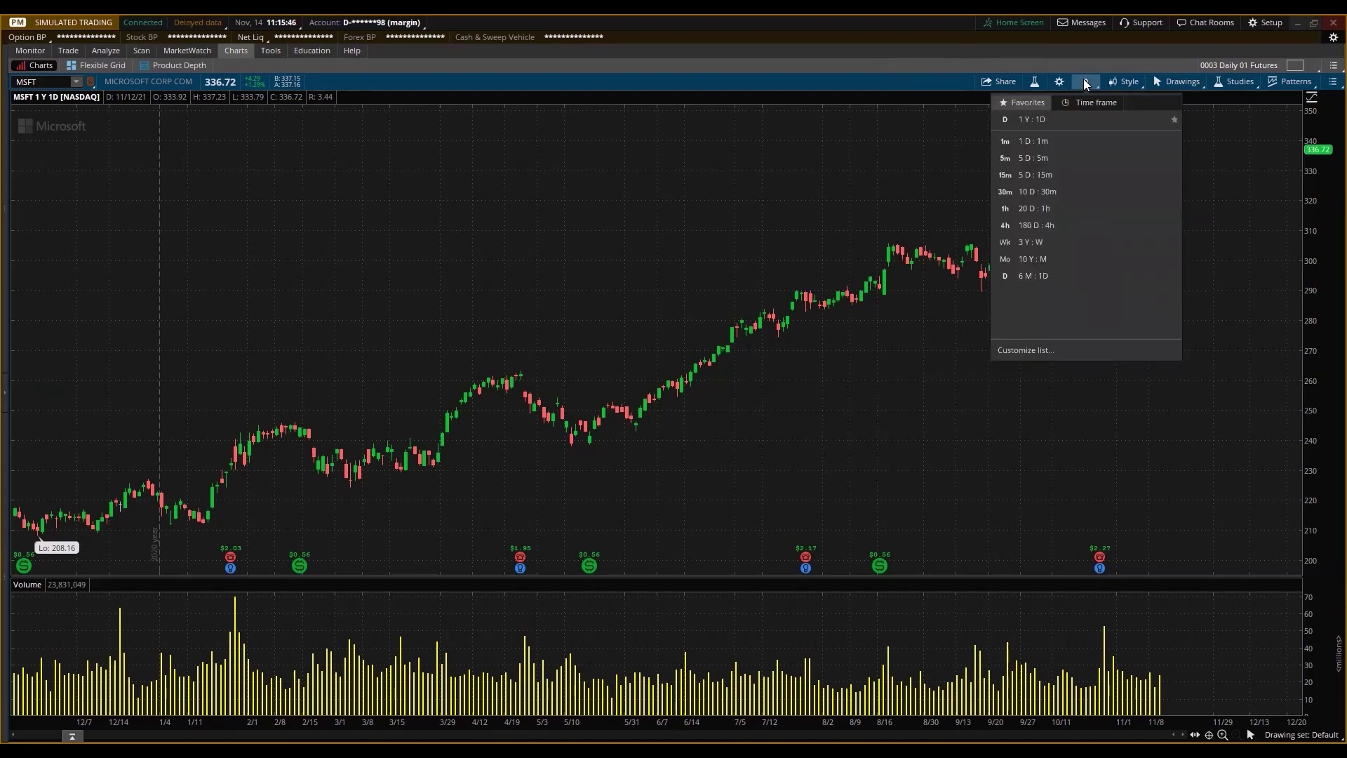
pyautogui.click(1024, 175)
pyautogui.click(1119, 81)
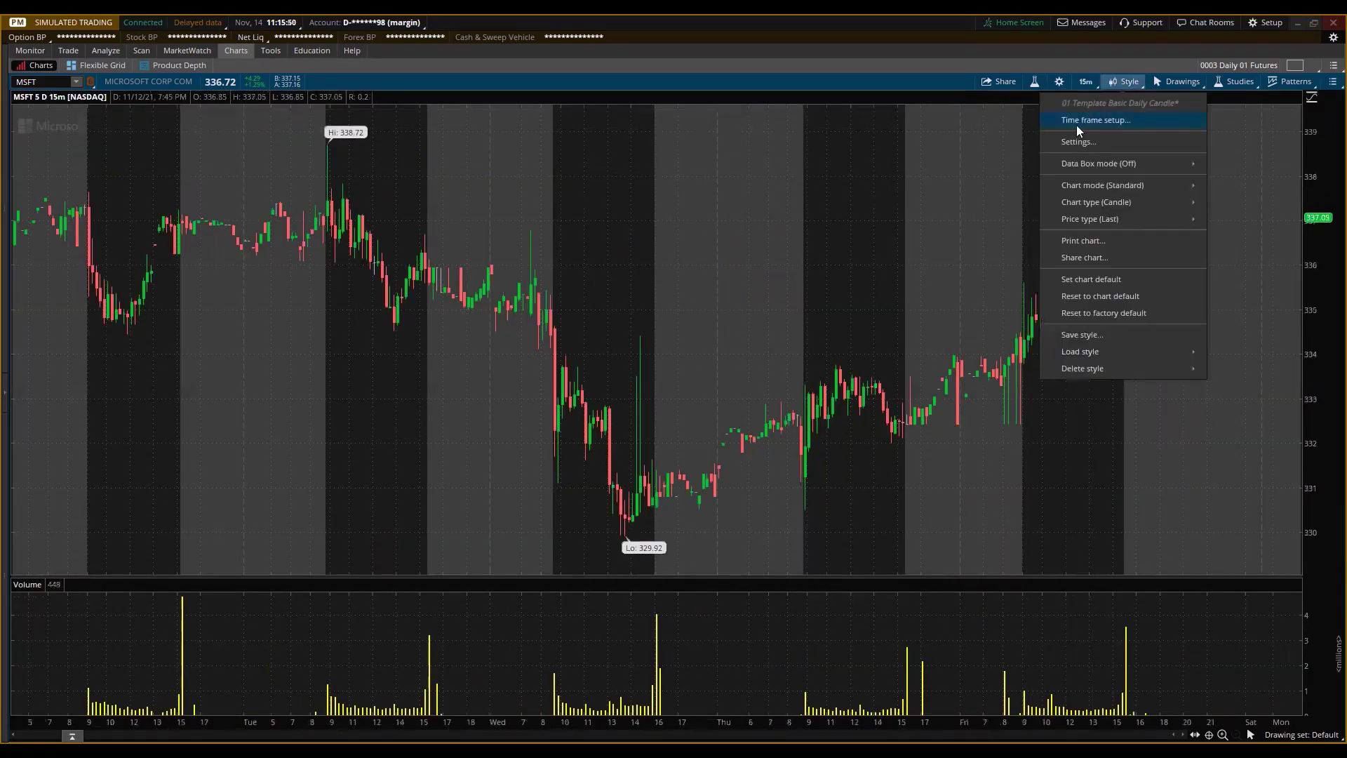
pyautogui.click(1076, 125)
pyautogui.click(687, 264)
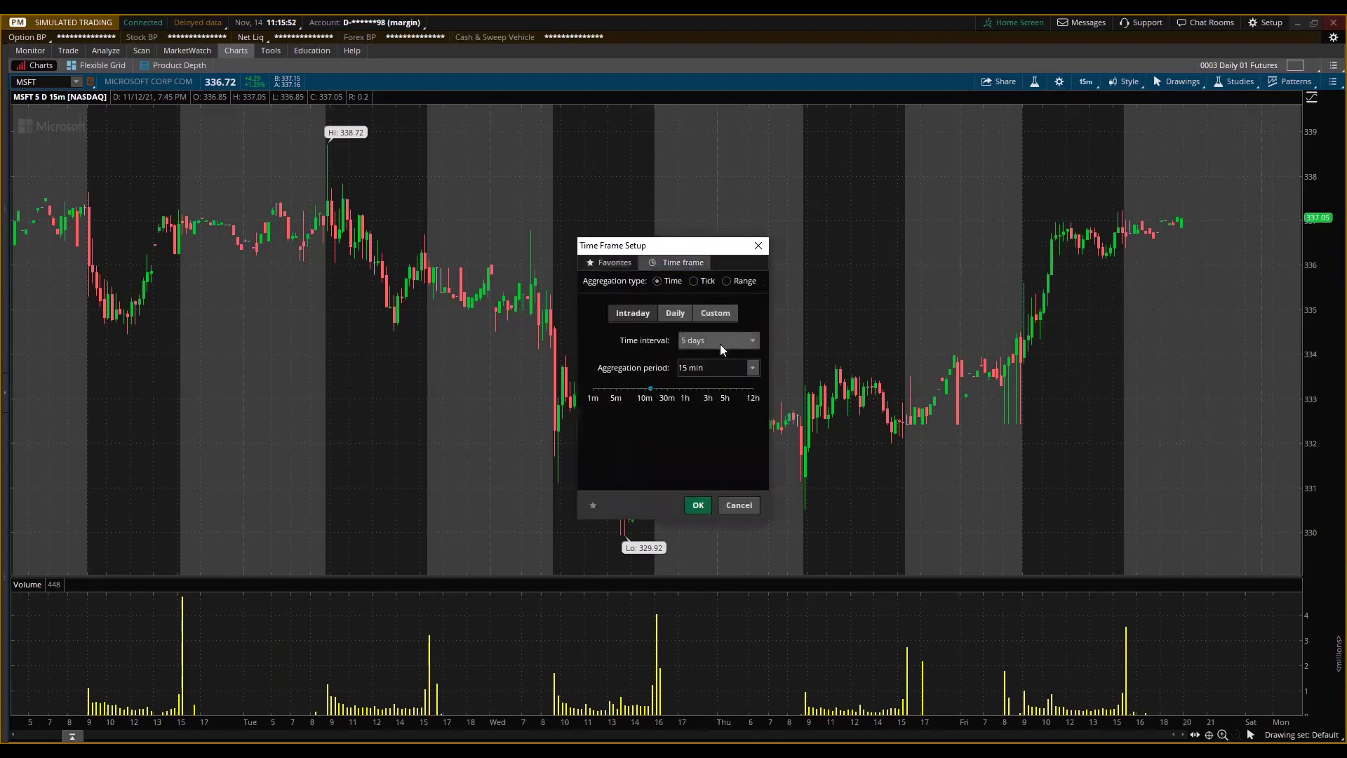
pyautogui.click(713, 348)
pyautogui.click(759, 248)
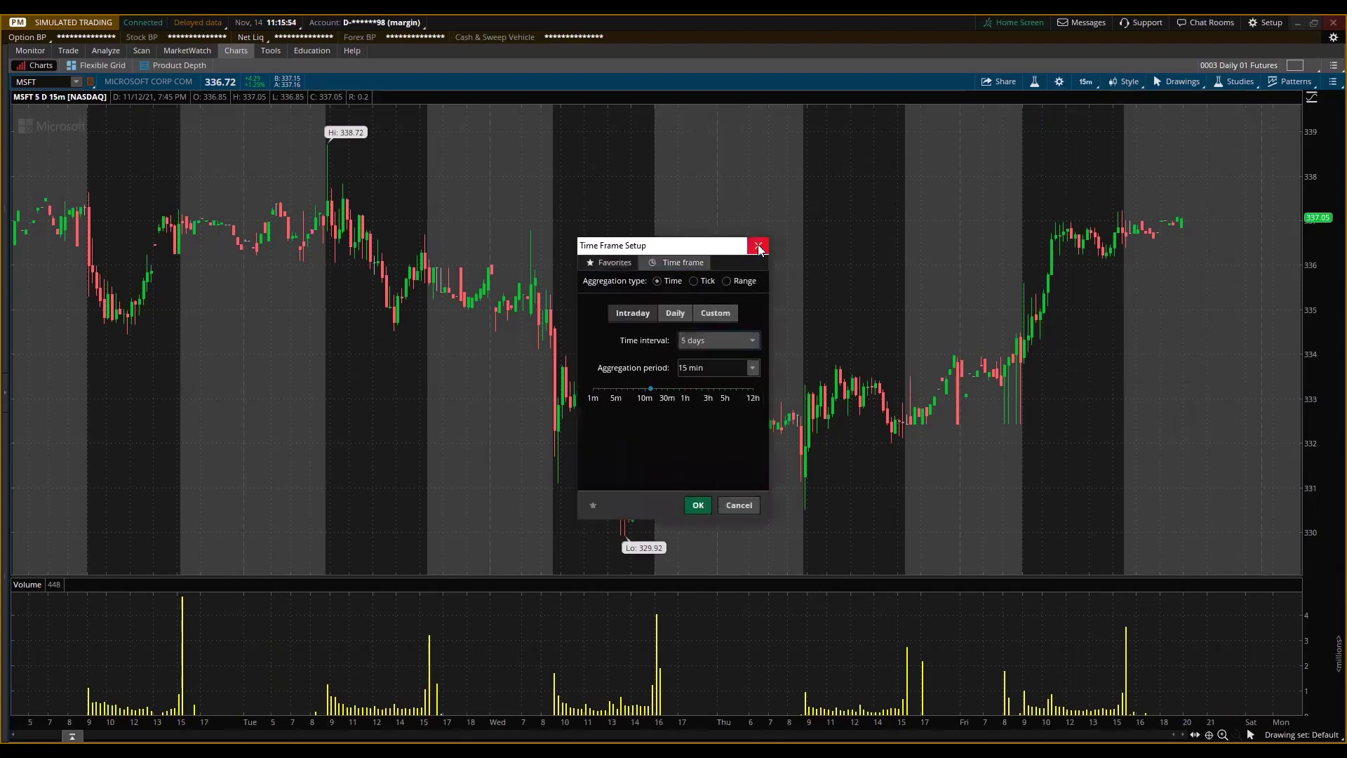
pyautogui.click(758, 247)
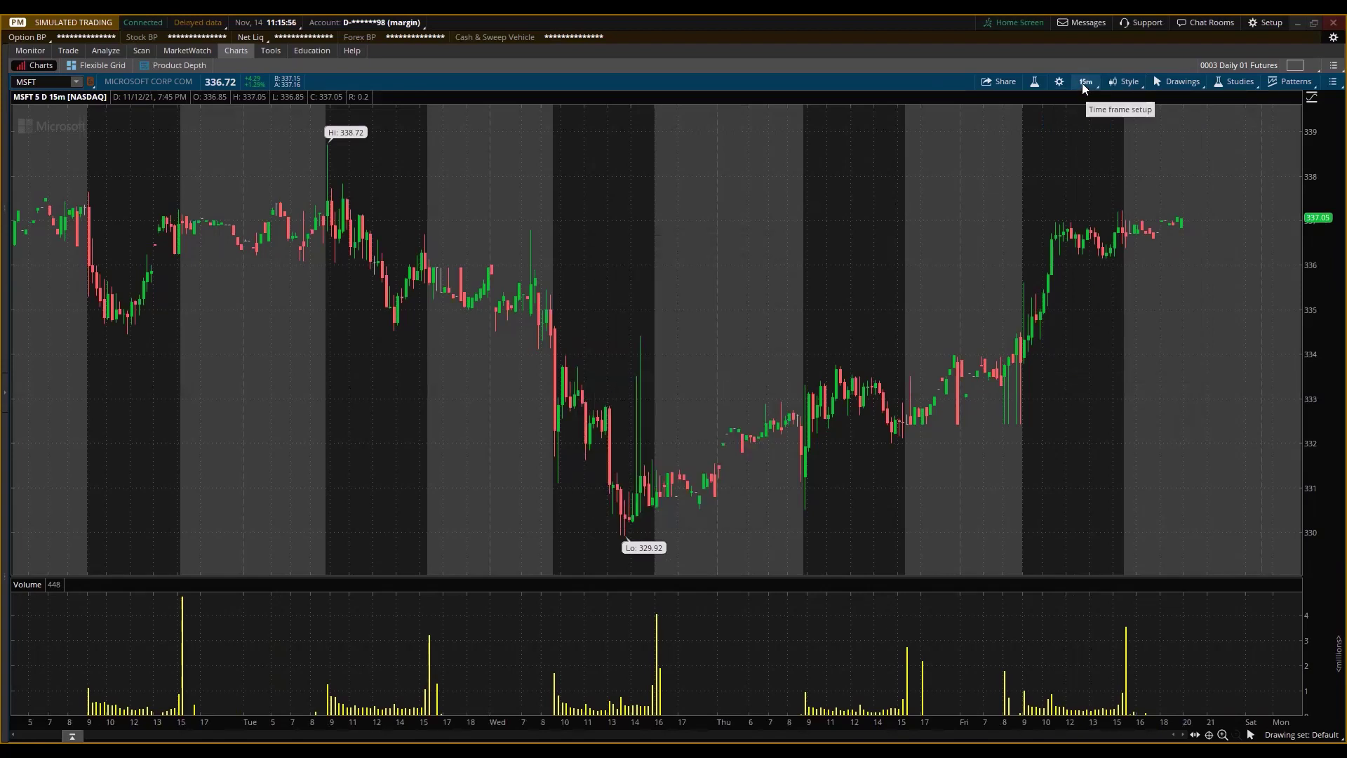
# Step: Confirm the 5-day, 15-minute time frame in the detailed time frame settings
pyautogui.click(1119, 82)
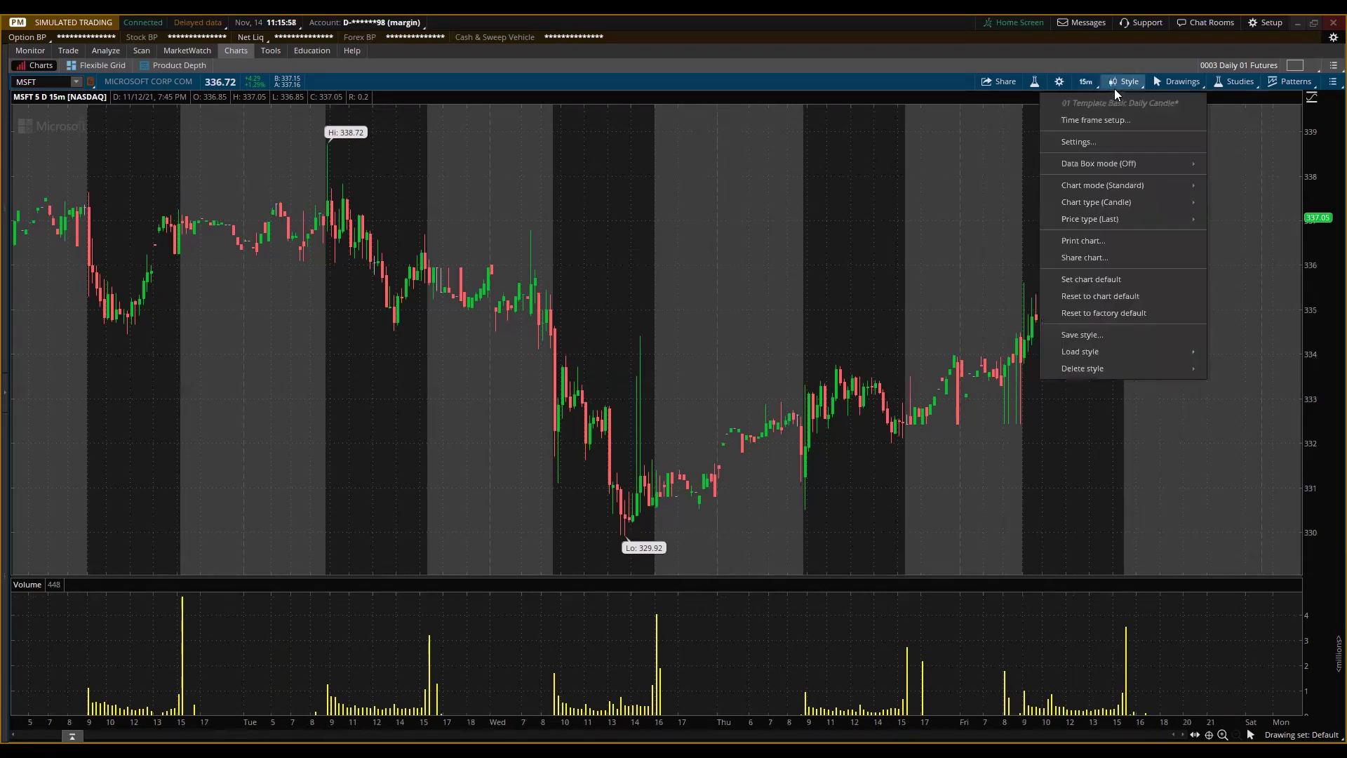
pyautogui.click(1086, 82)
pyautogui.click(1092, 102)
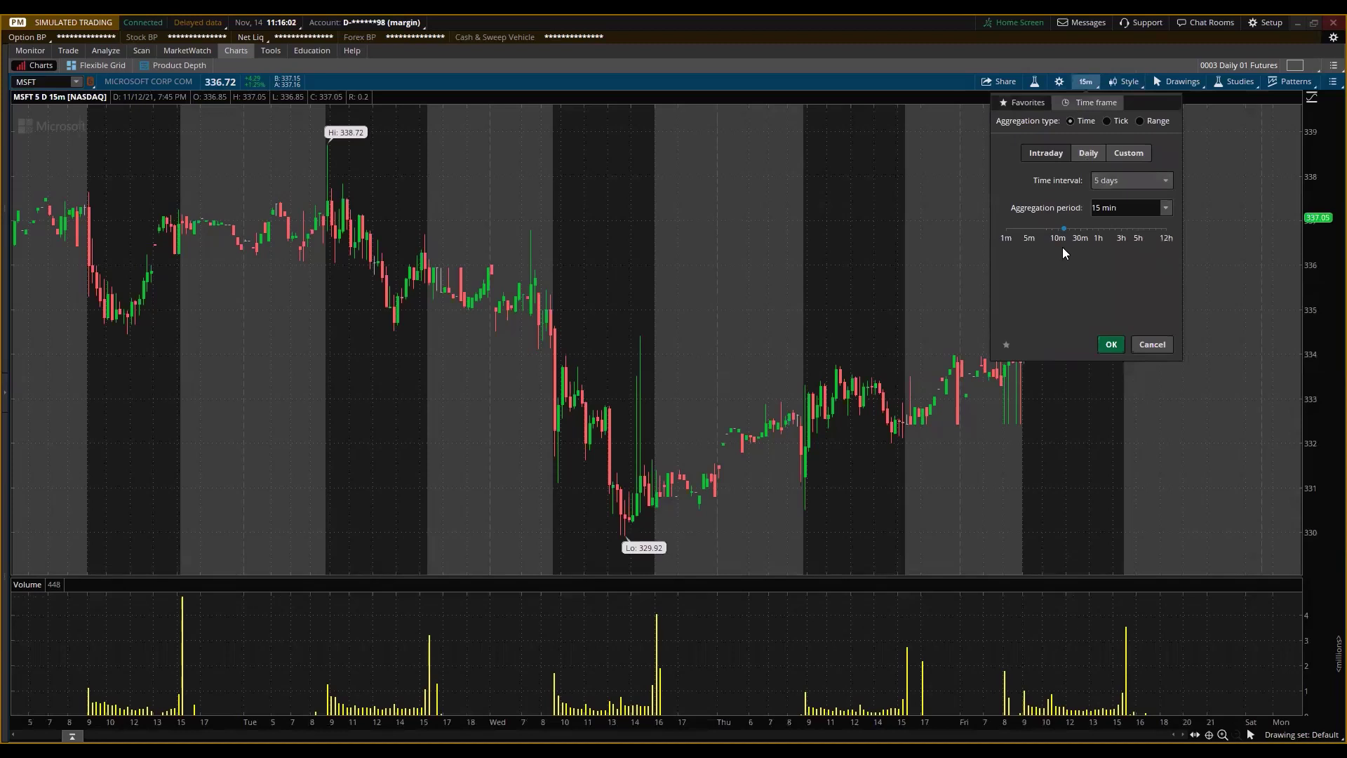
pyautogui.click(1111, 343)
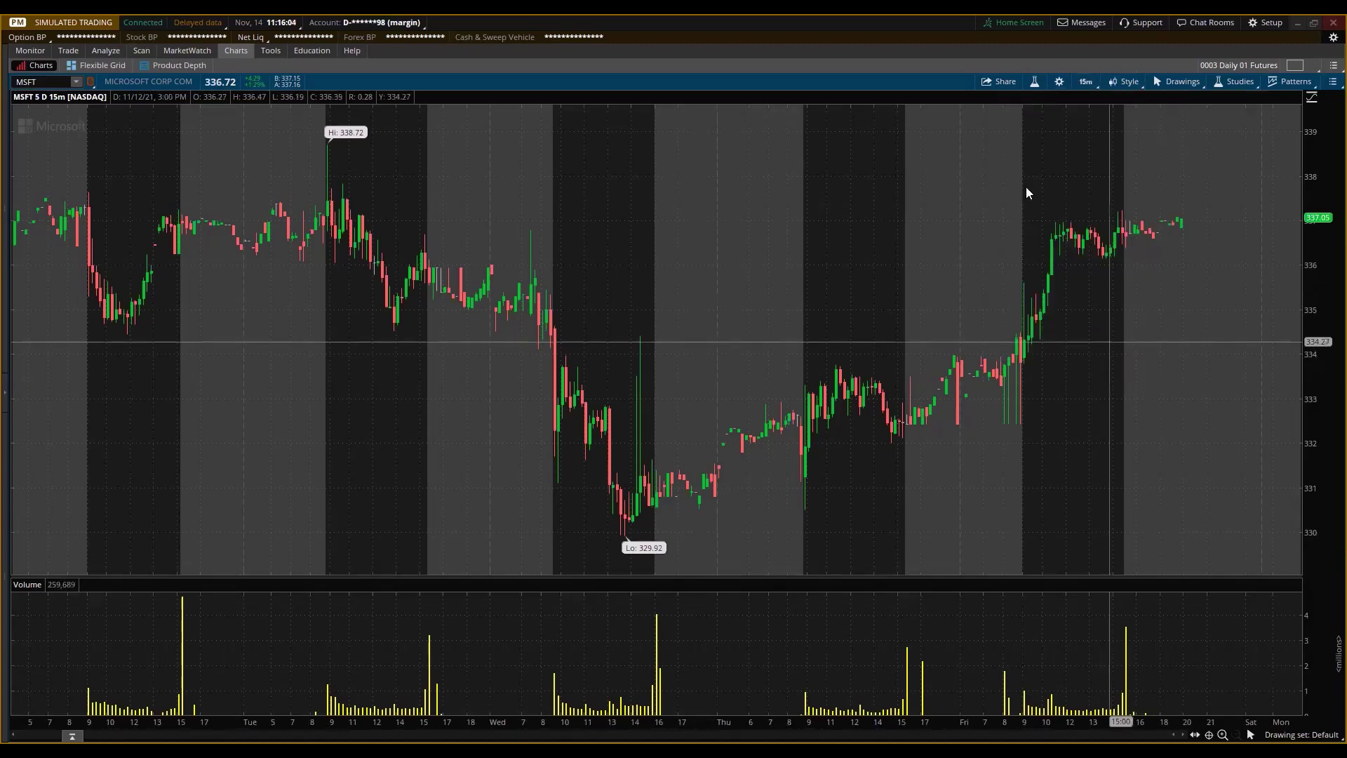
# Step: Uncheck Show volume subgraph on the Equities tab of Chart Settings and apply
pyautogui.click(1056, 85)
pyautogui.click(696, 193)
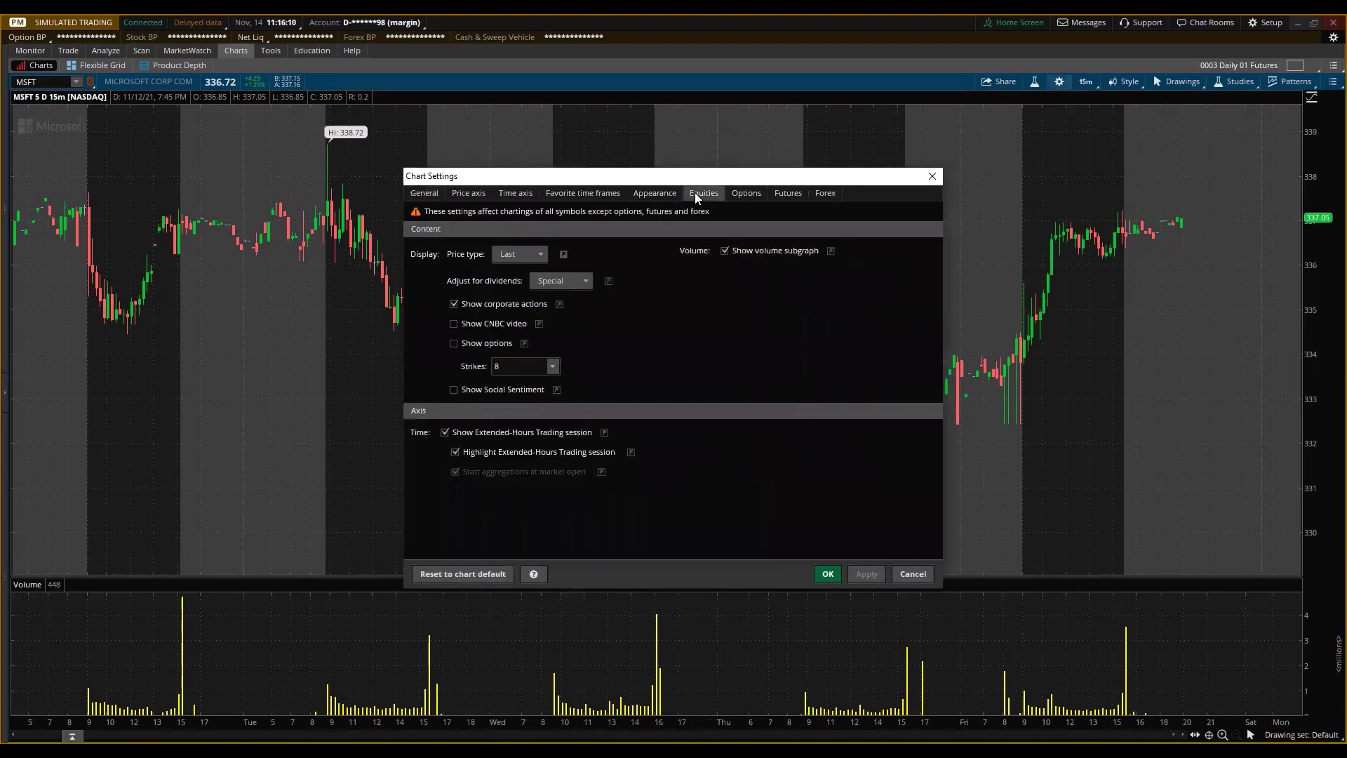
pyautogui.click(724, 251)
pyautogui.click(855, 577)
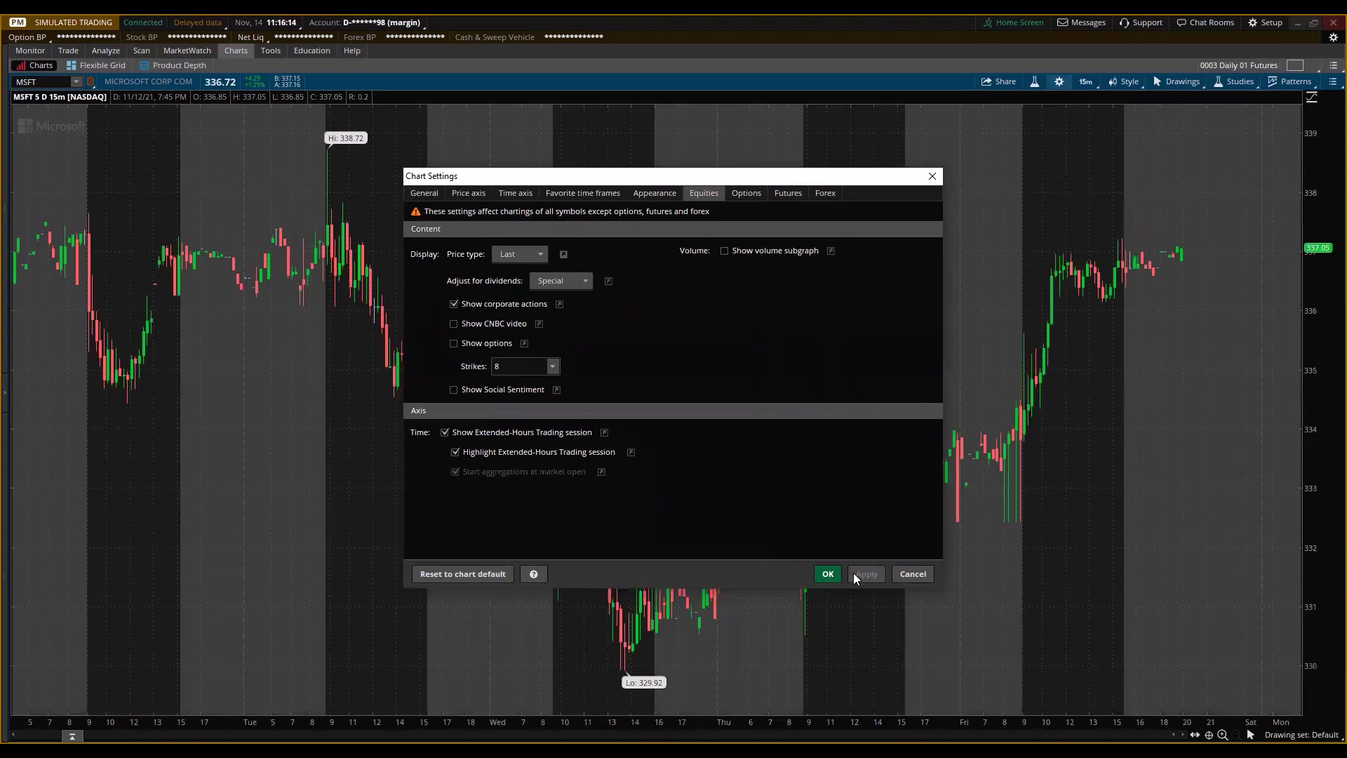
# Step: Uncheck Show volume subgraph on the Futures tab, apply, and close Chart Settings
pyautogui.click(786, 195)
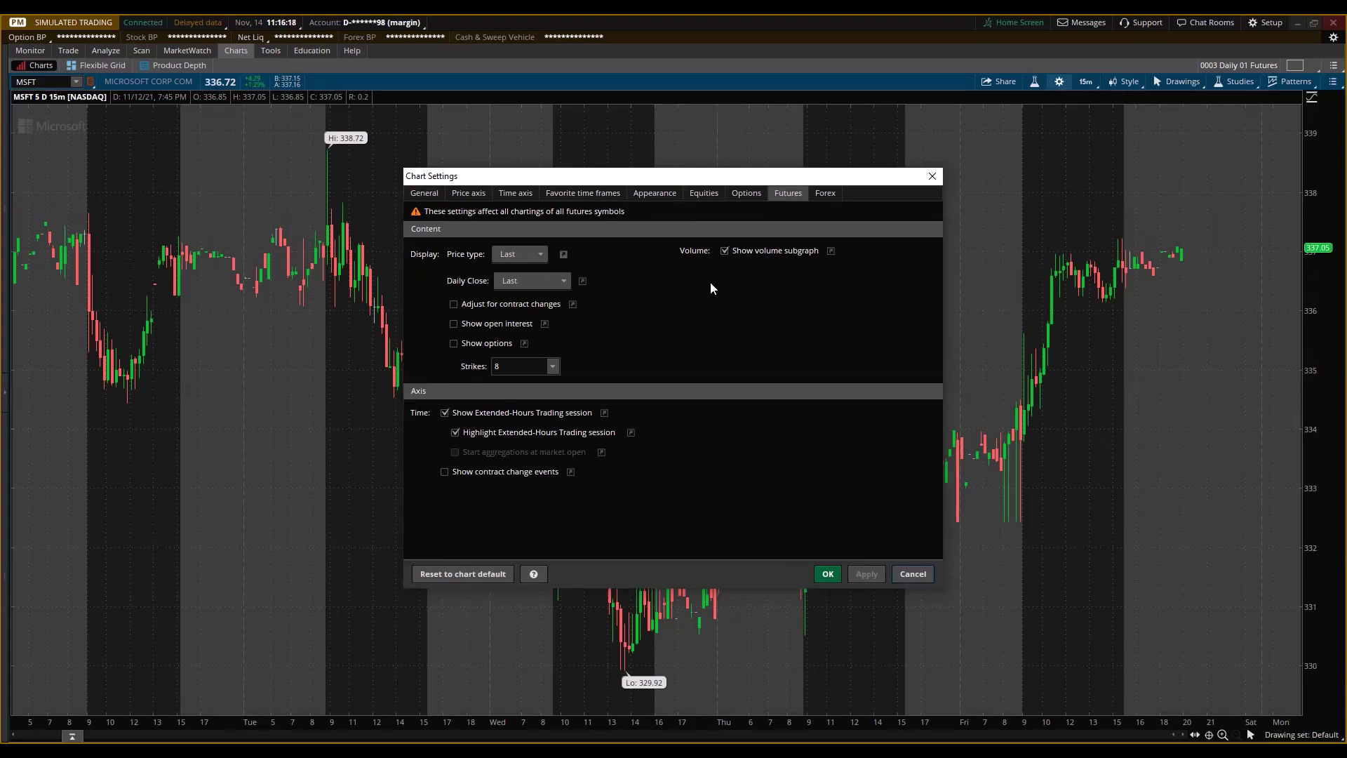
pyautogui.click(724, 251)
pyautogui.click(861, 572)
pyautogui.press('Escape')
pyautogui.click(40, 83)
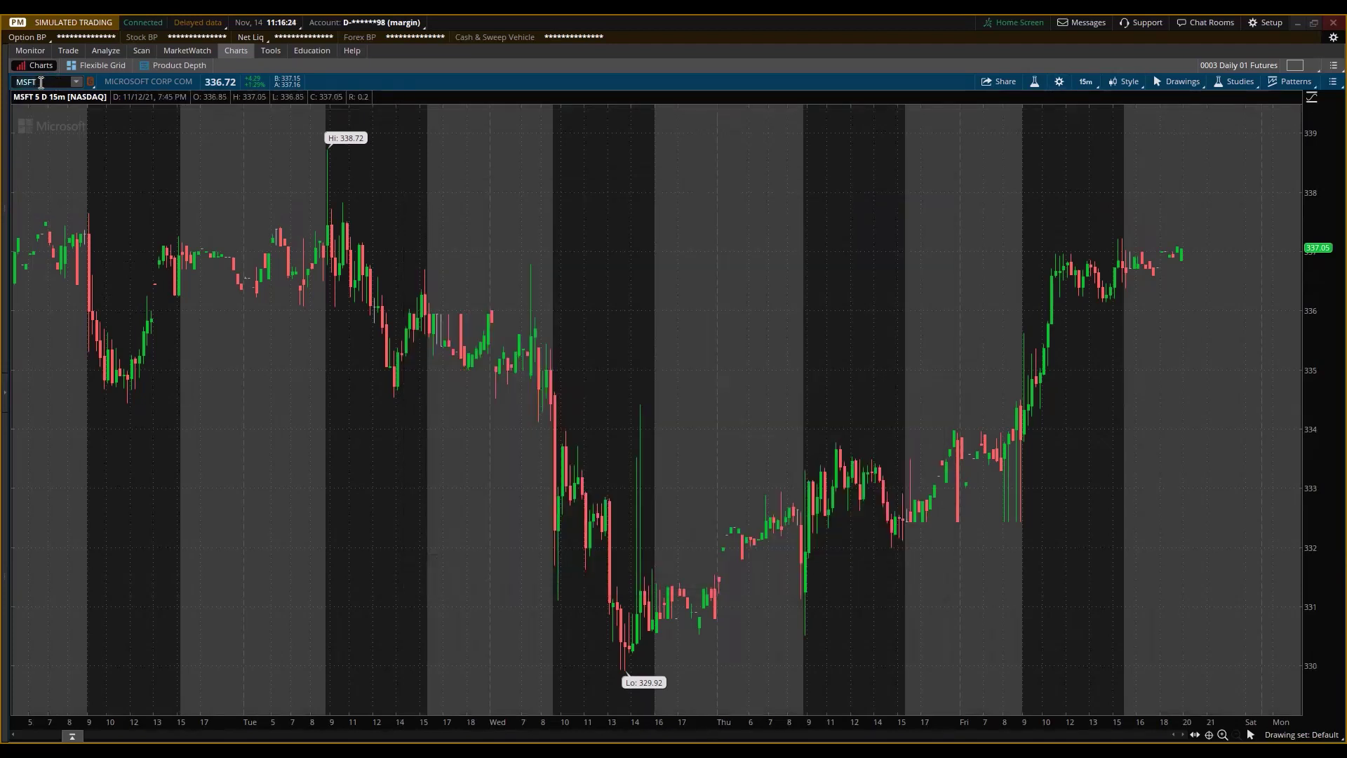
# Step: Load the /ES E-mini S&P 500 futures chart
pyautogui.press('BackSpace')
pyautogui.write('/ES')
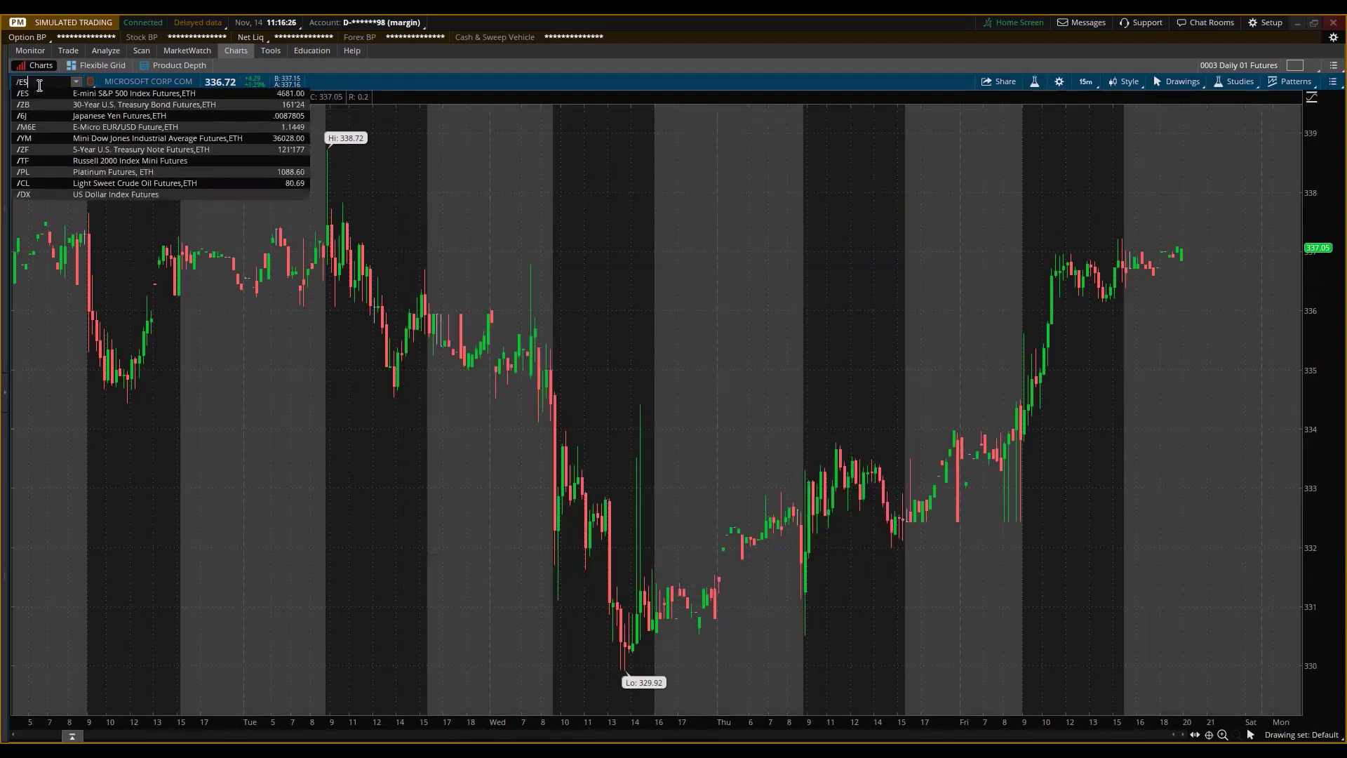
pyautogui.press('Return')
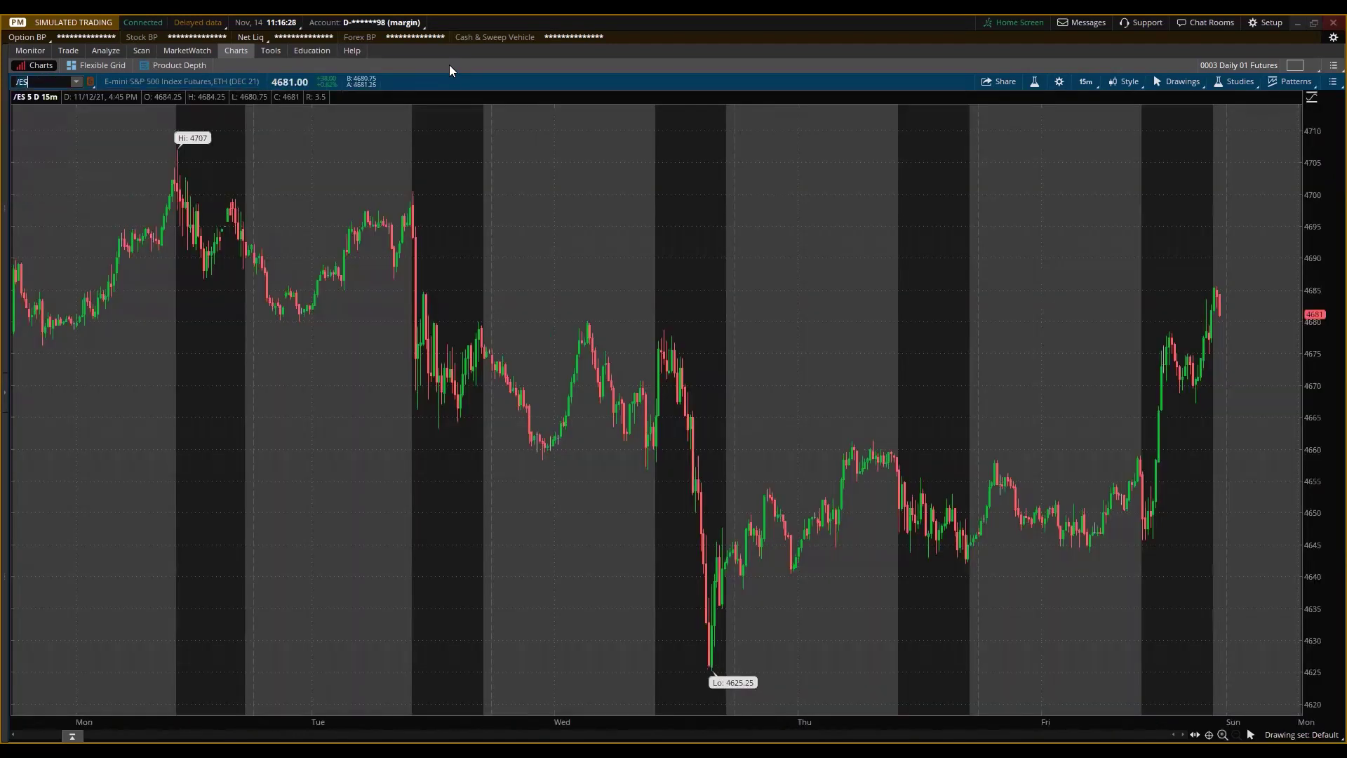
# Step: Preview the futures volume subgraph, then turn it back off and apply
pyautogui.click(1059, 81)
pyautogui.click(777, 195)
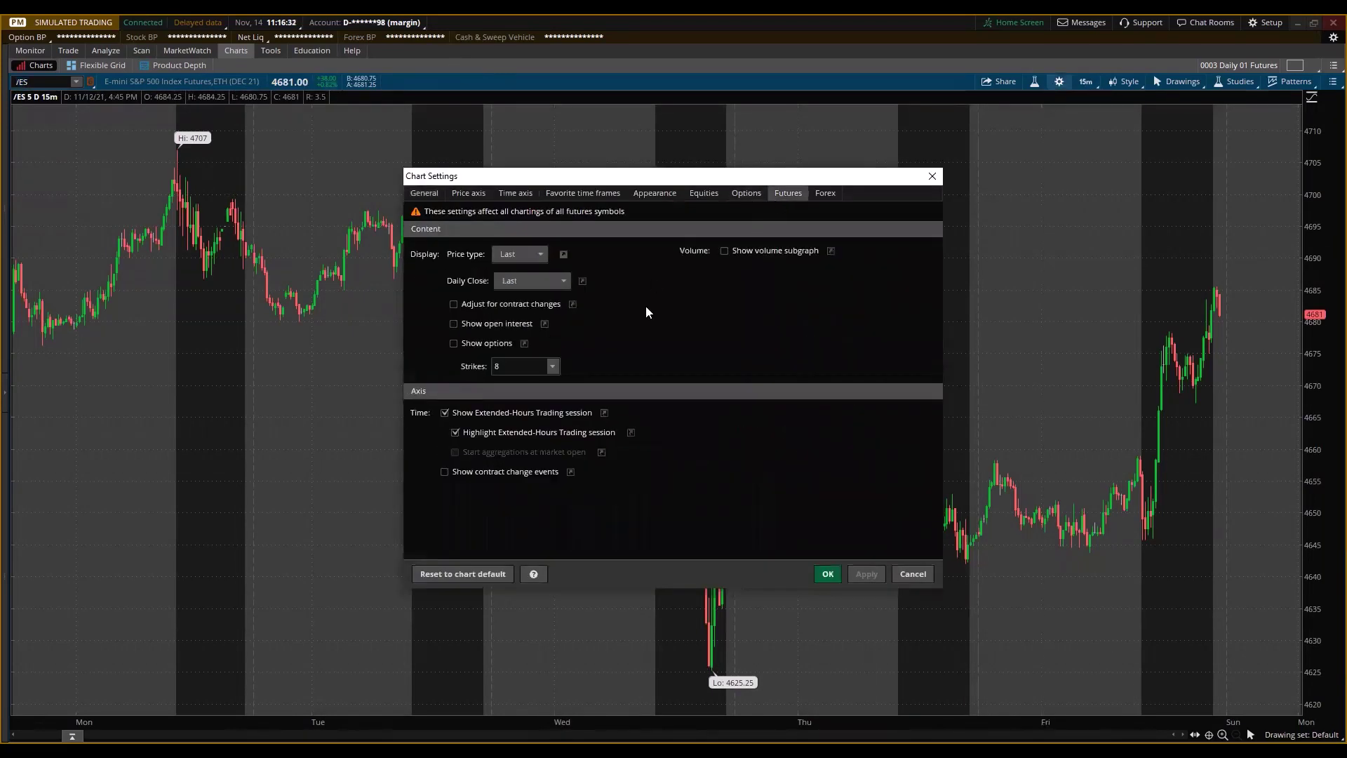
pyautogui.click(725, 251)
pyautogui.click(862, 576)
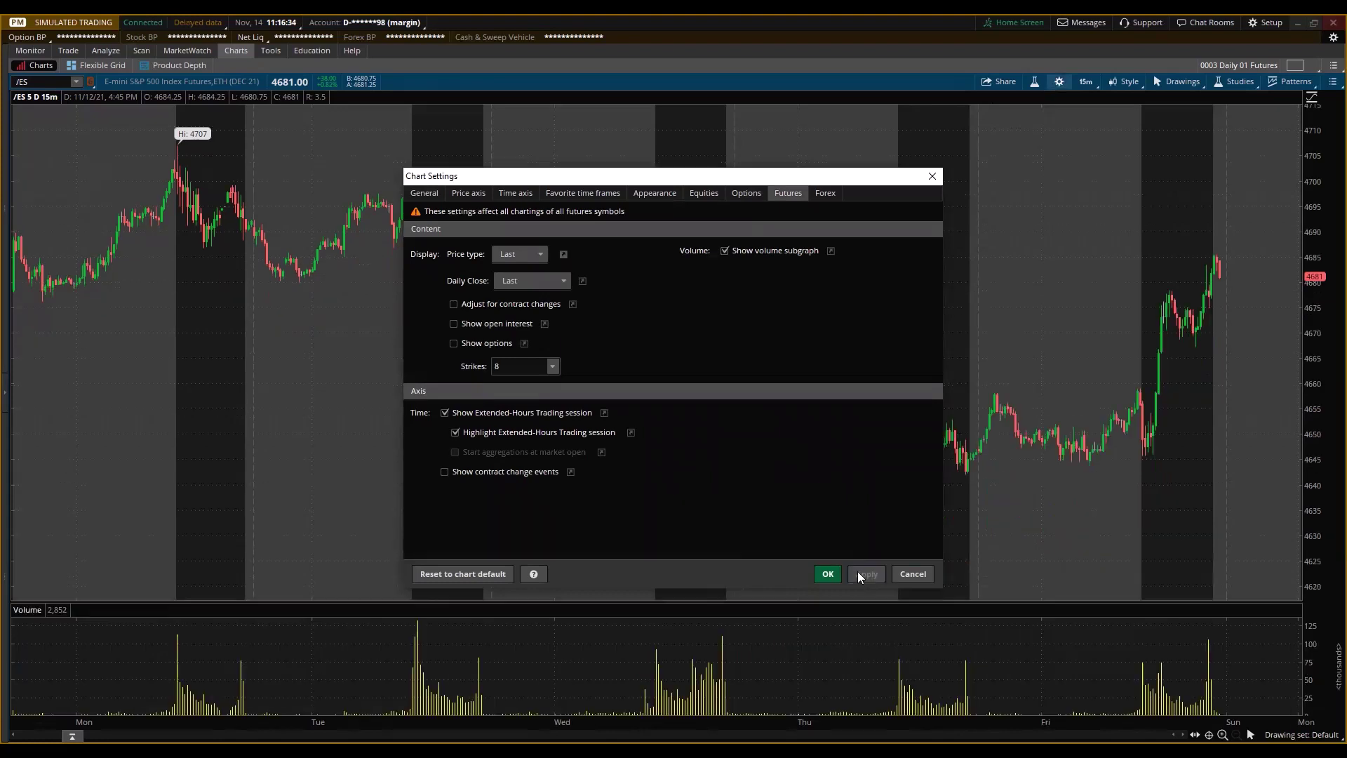
pyautogui.click(725, 251)
pyautogui.click(863, 573)
pyautogui.click(827, 574)
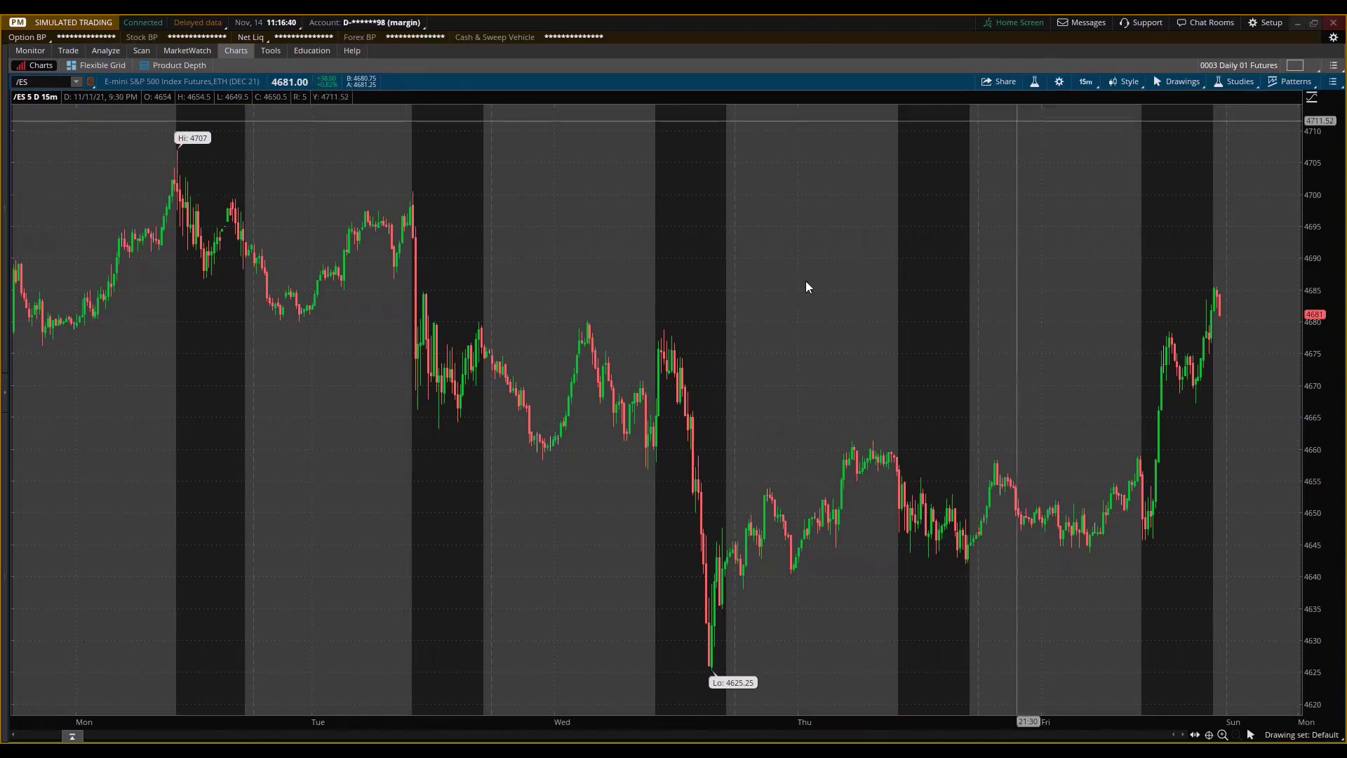
# Step: Save the /ES 15-minute chart as style '02 Template Basic 15M Candle' and check it in Style
pyautogui.click(1124, 81)
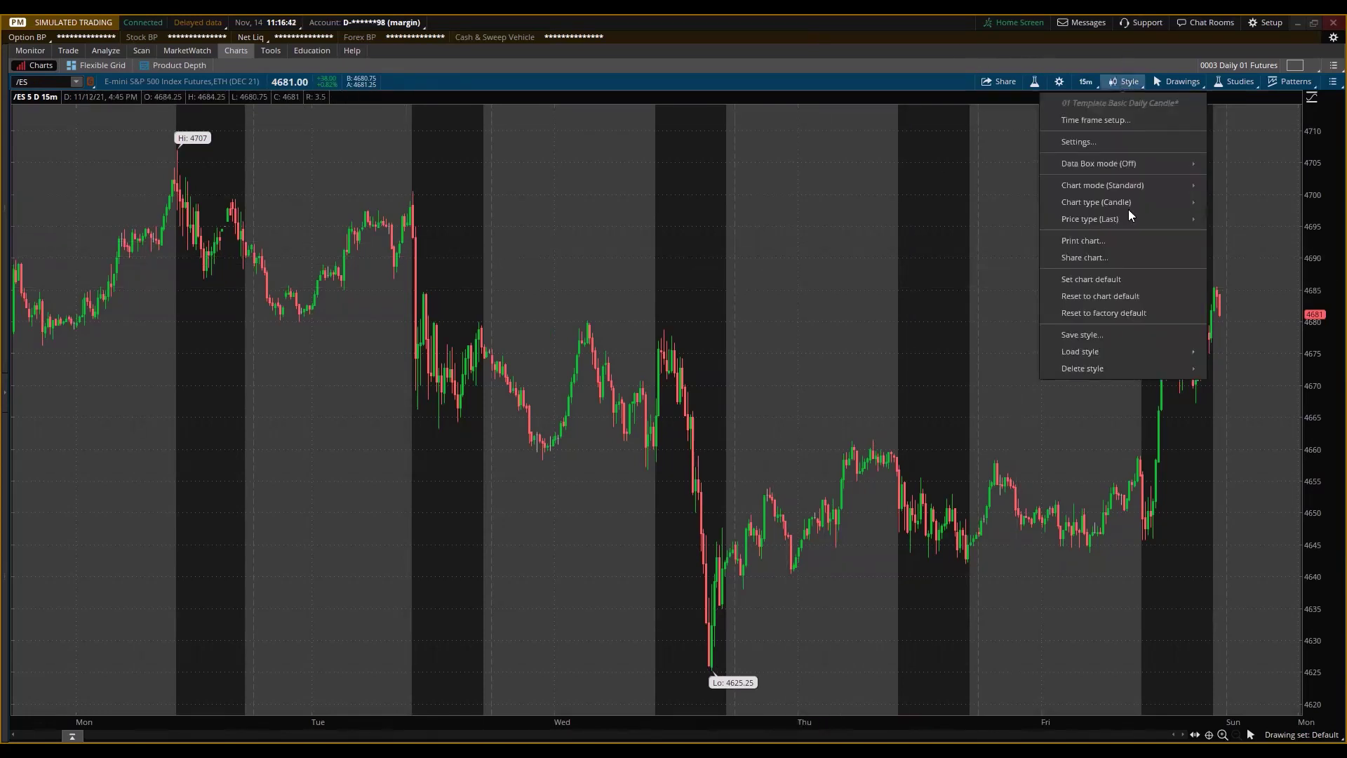
pyautogui.click(1077, 338)
pyautogui.click(694, 420)
pyautogui.press('BackSpace')
pyautogui.write('2 Template Basic Daily Candle')
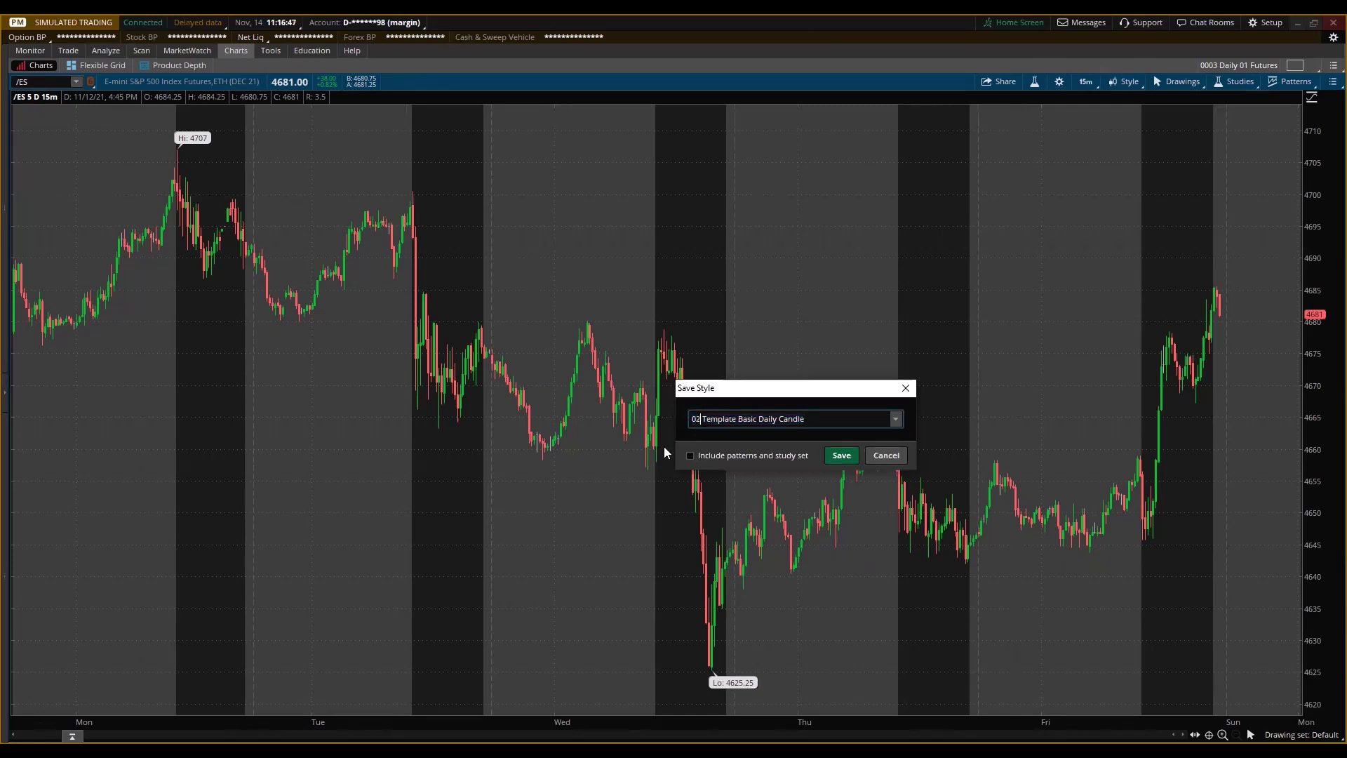
pyautogui.doubleClick(761, 419)
pyautogui.write('15M')
pyautogui.click(840, 457)
pyautogui.click(1126, 82)
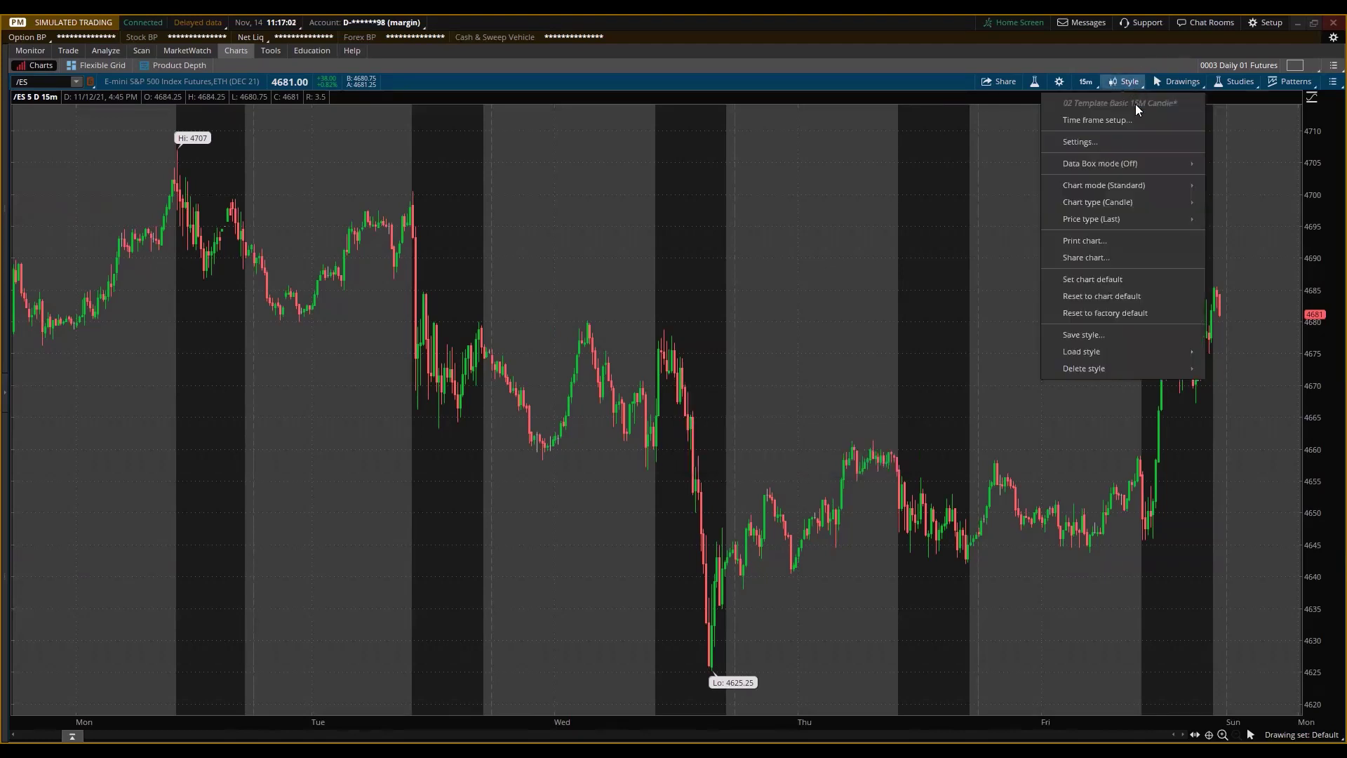